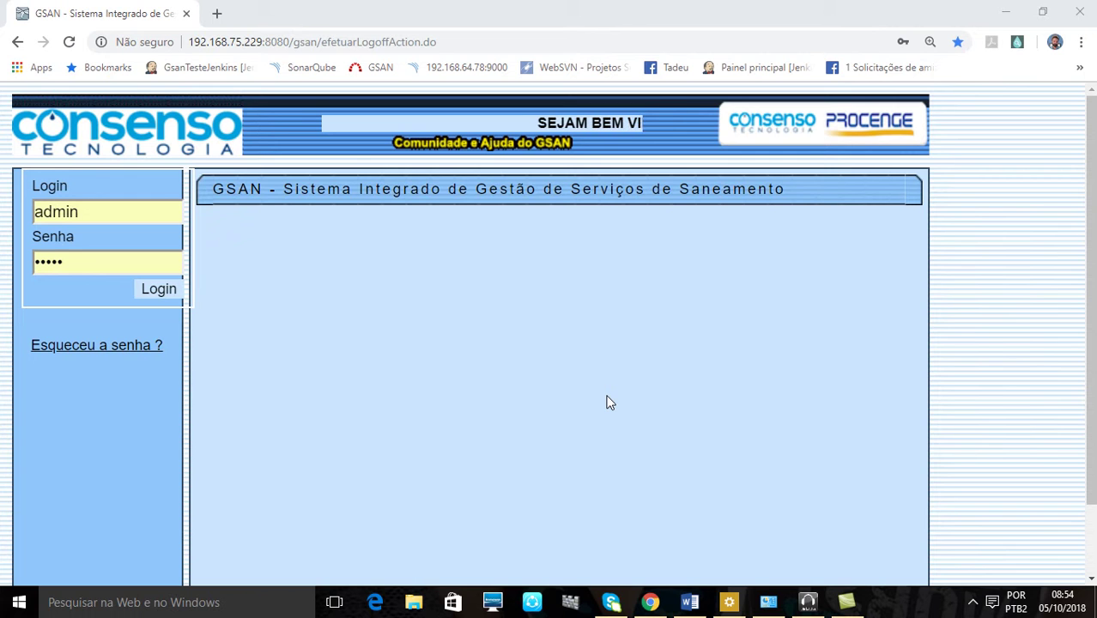
# Sign in to GSAN as the admin user with the entered credentials
pyautogui.click(154, 290)
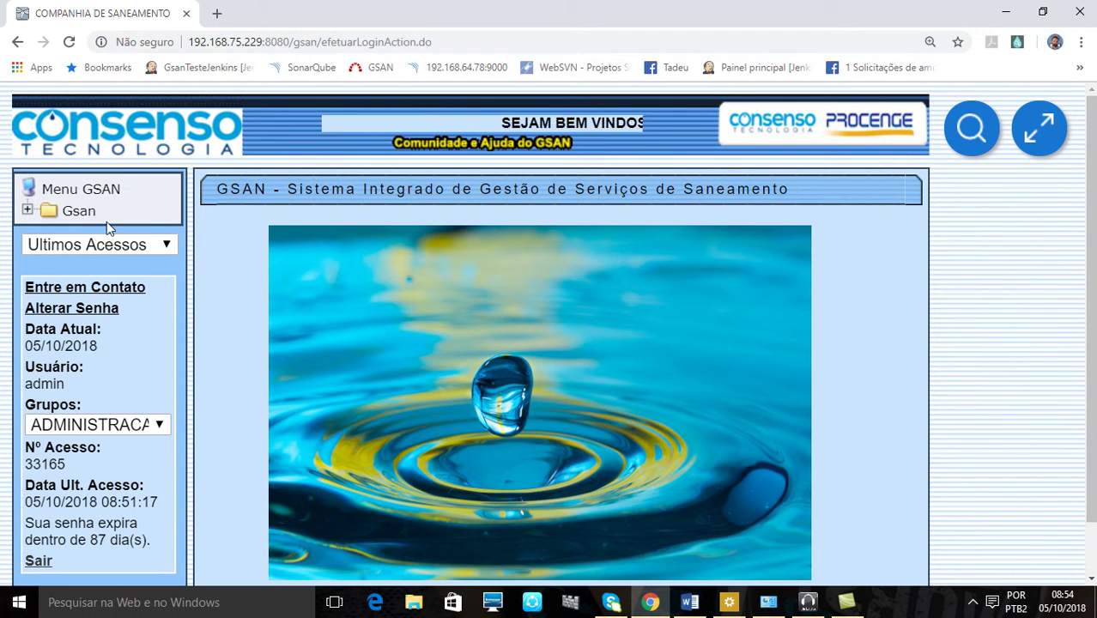
# Go through Gsan > Divida Ativa > Processo Juridico to Filtrar Debitos para Execucao Fiscal
pyautogui.click(75, 211)
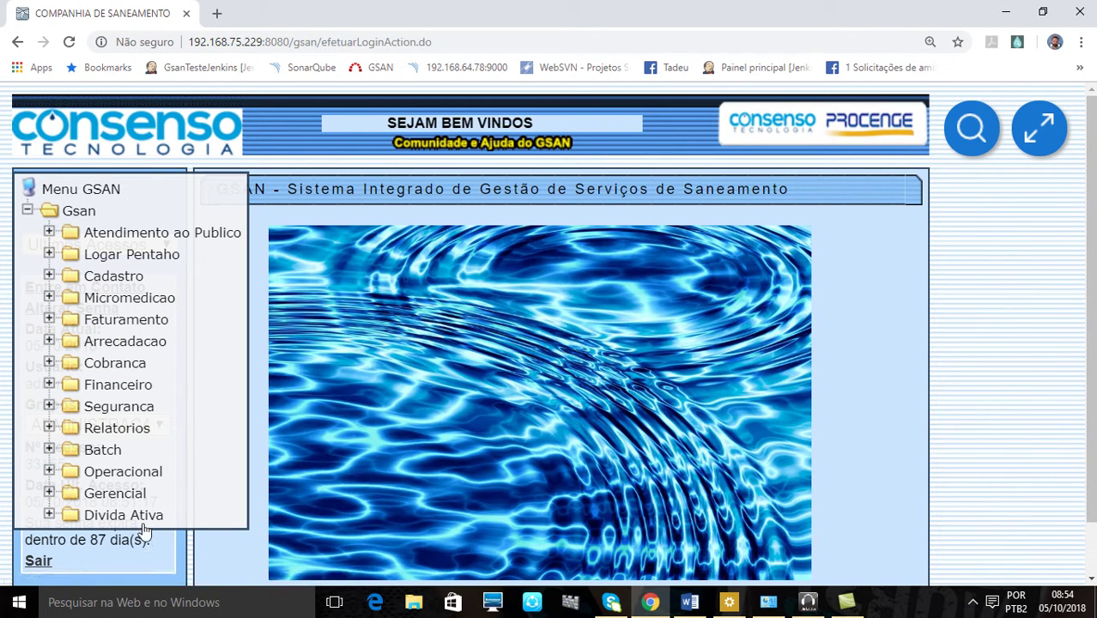
pyautogui.click(128, 515)
pyautogui.scroll(-2, 267, 462)
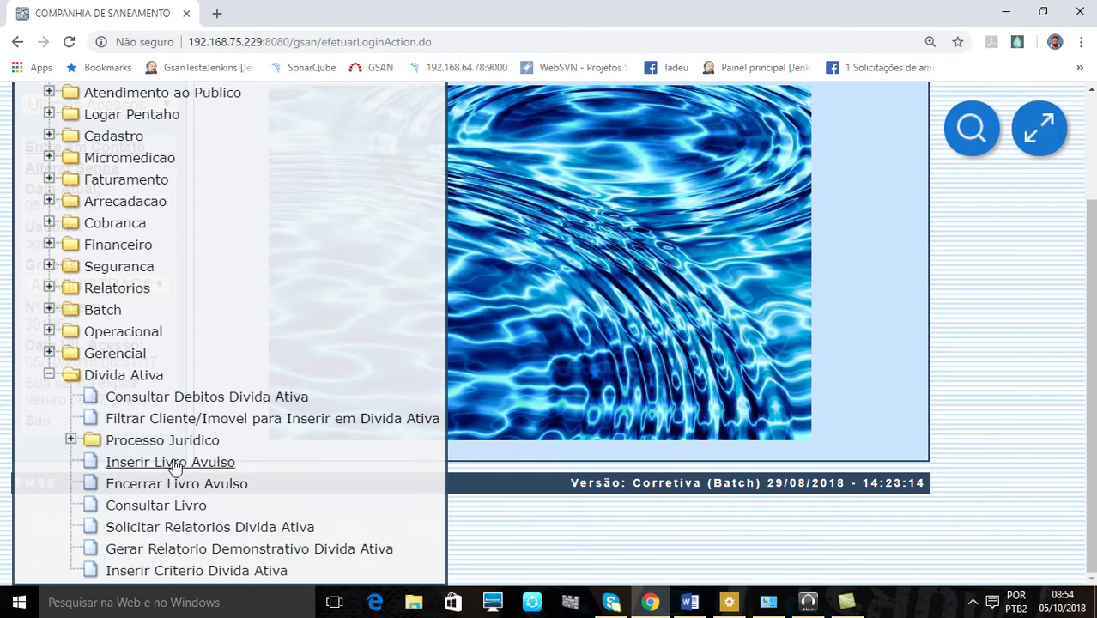
pyautogui.click(176, 440)
pyautogui.scroll(-2, 424, 463)
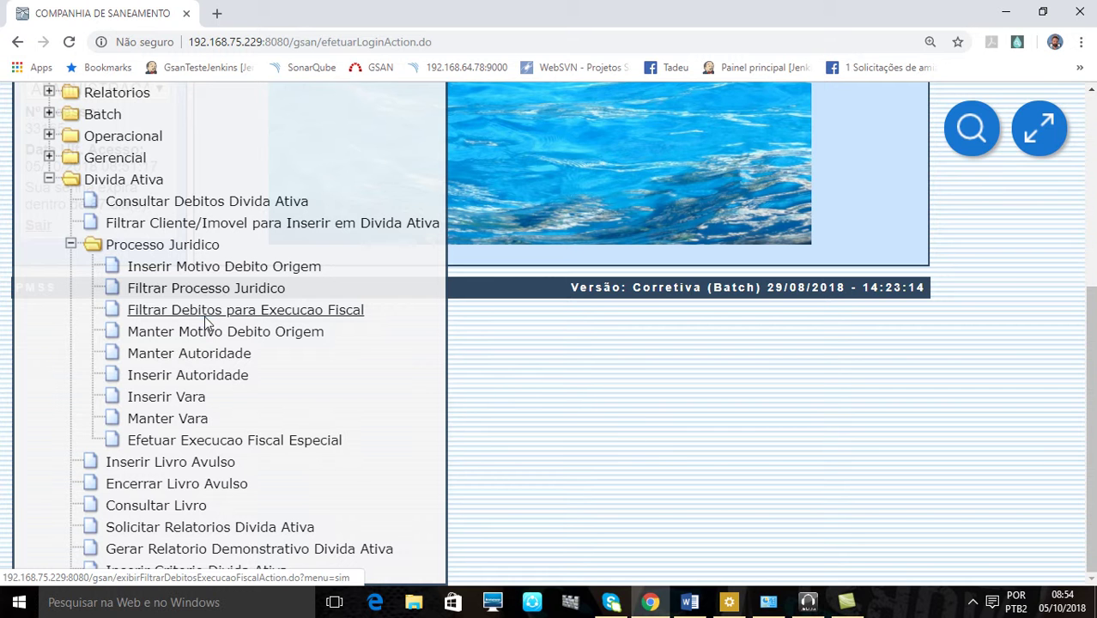
pyautogui.click(206, 314)
pyautogui.scroll(-6, 852, 368)
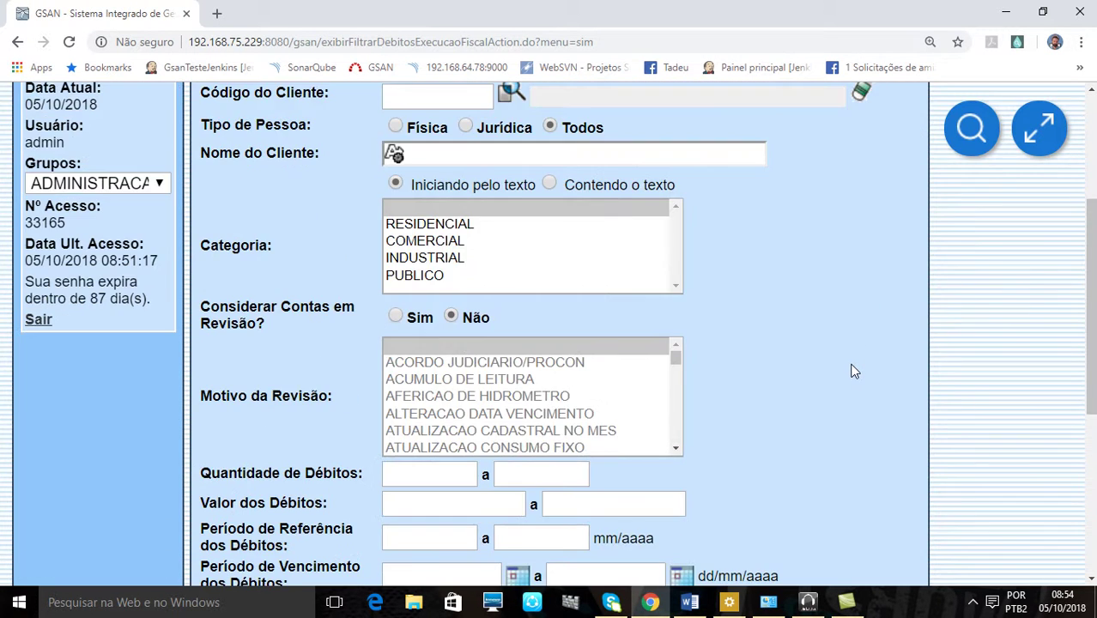
pyautogui.scroll(5, 848, 370)
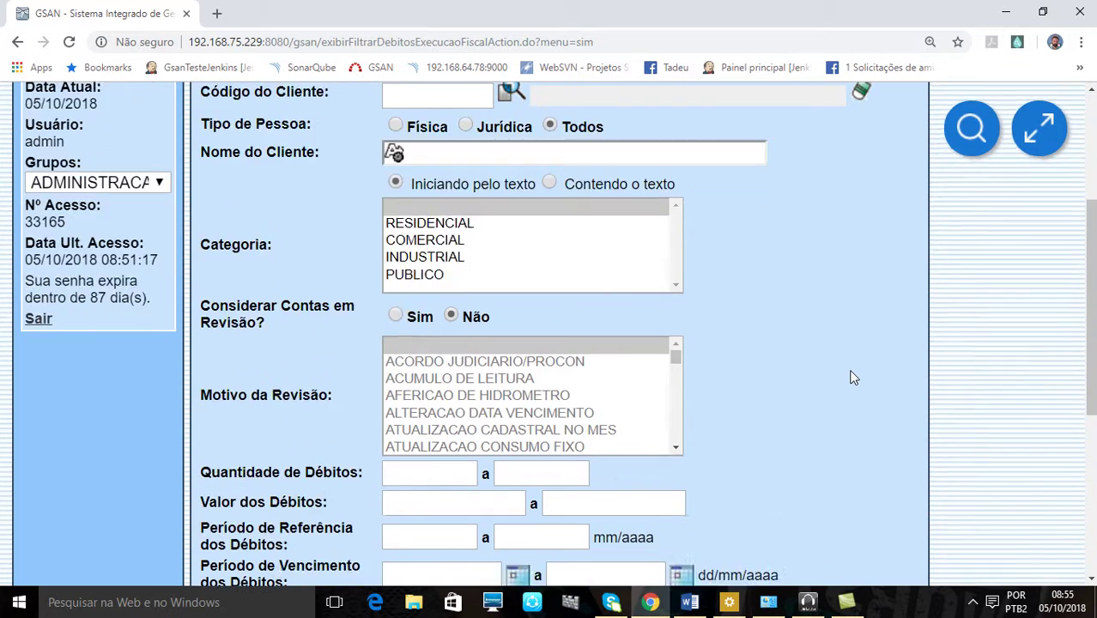
pyautogui.scroll(-4, 832, 308)
pyautogui.scroll(3, 832, 309)
pyautogui.scroll(1, 830, 304)
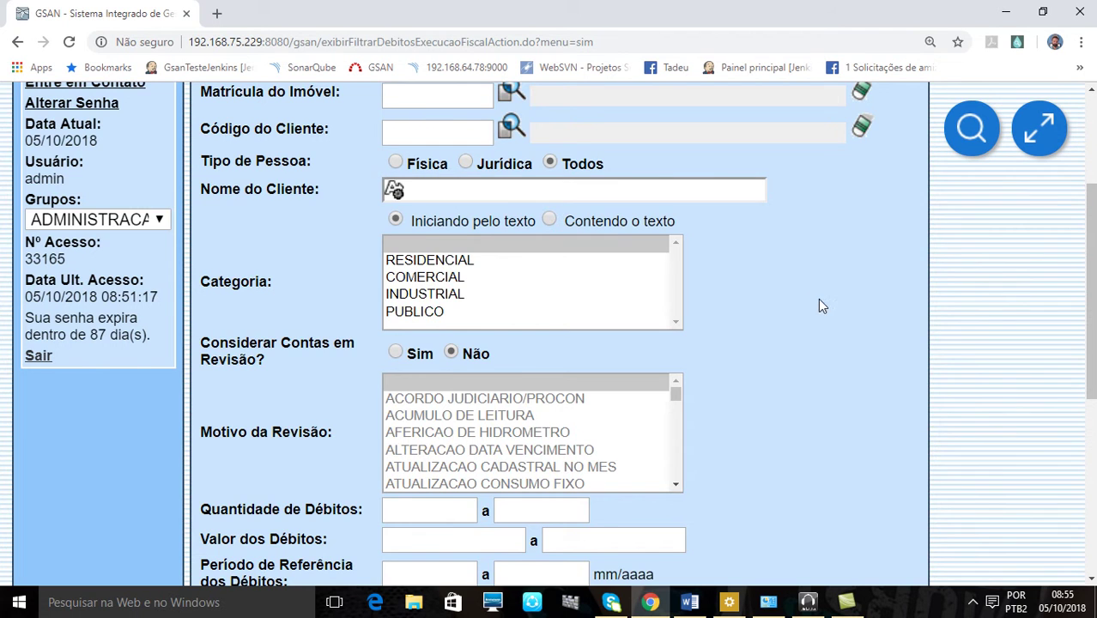
pyautogui.scroll(3, 831, 303)
pyautogui.scroll(-2, 809, 282)
pyautogui.scroll(-5, 811, 280)
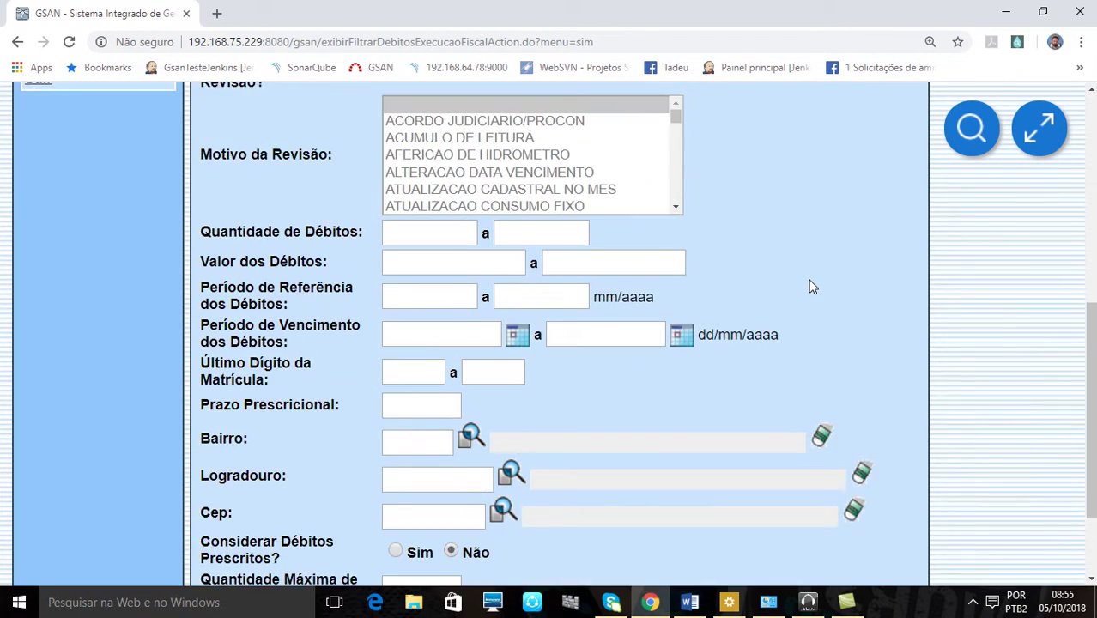
pyautogui.scroll(6, 809, 279)
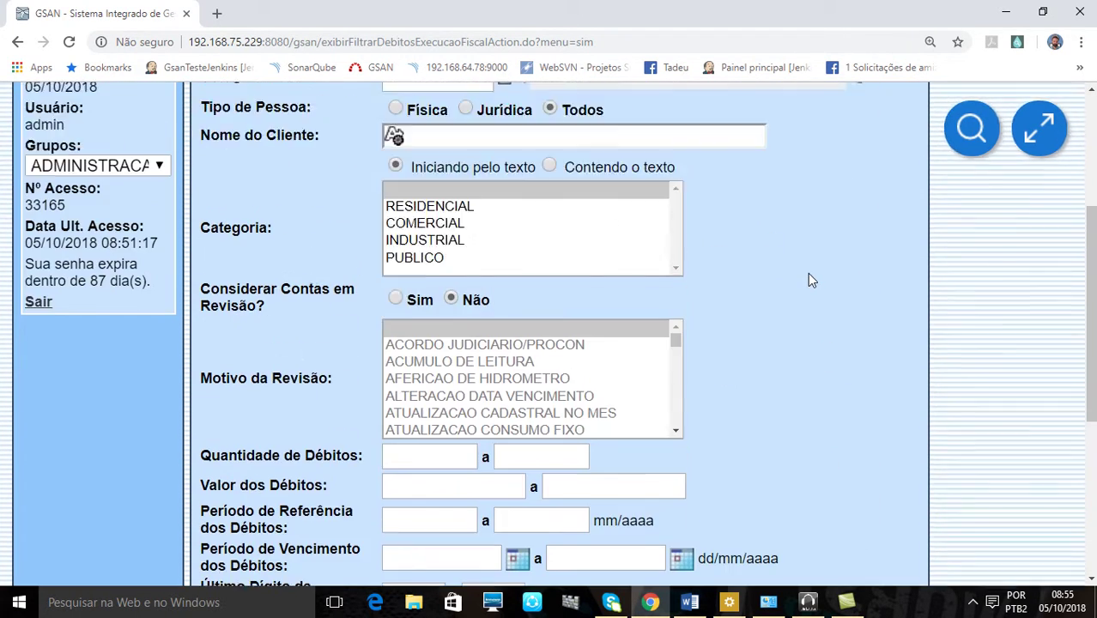
pyautogui.scroll(-3, 809, 279)
pyautogui.scroll(4, 808, 273)
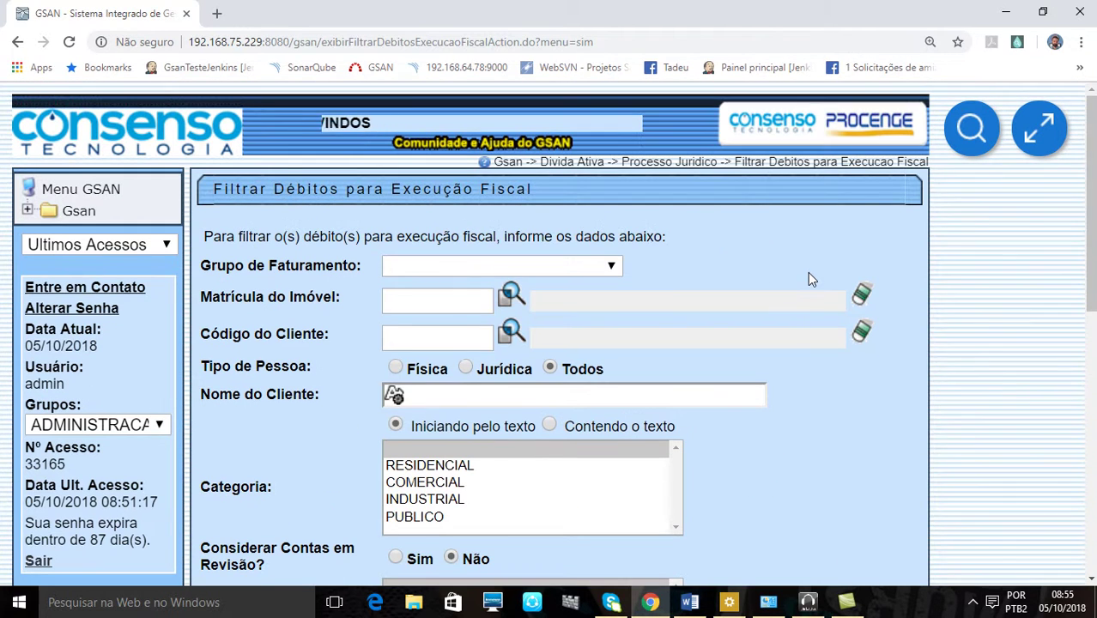
pyautogui.click(612, 265)
pyautogui.click(613, 266)
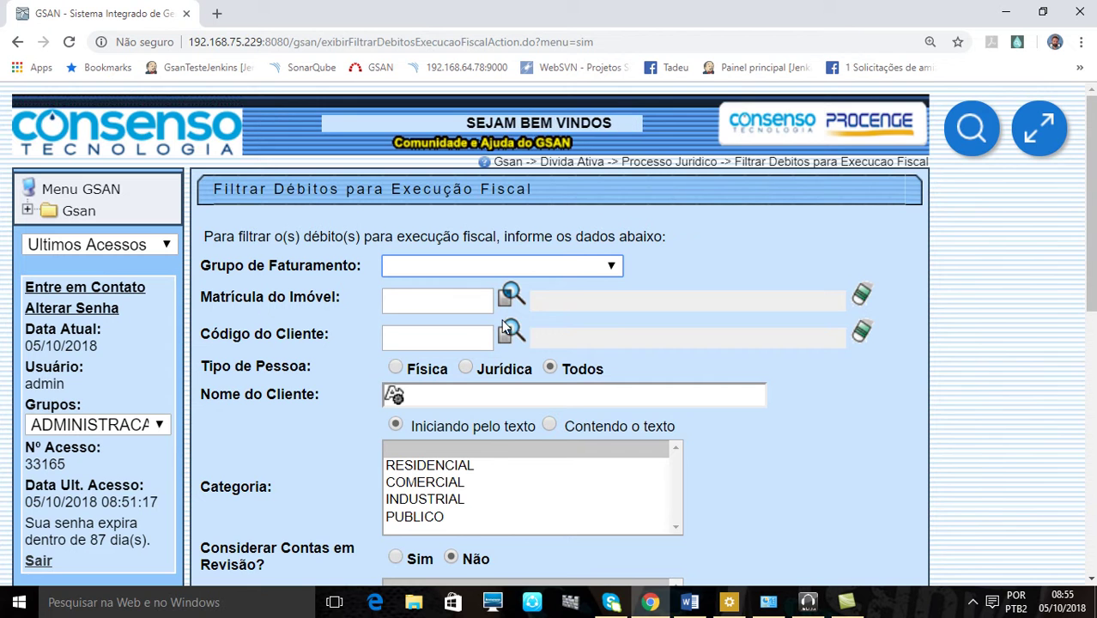
pyautogui.scroll(-1, 481, 318)
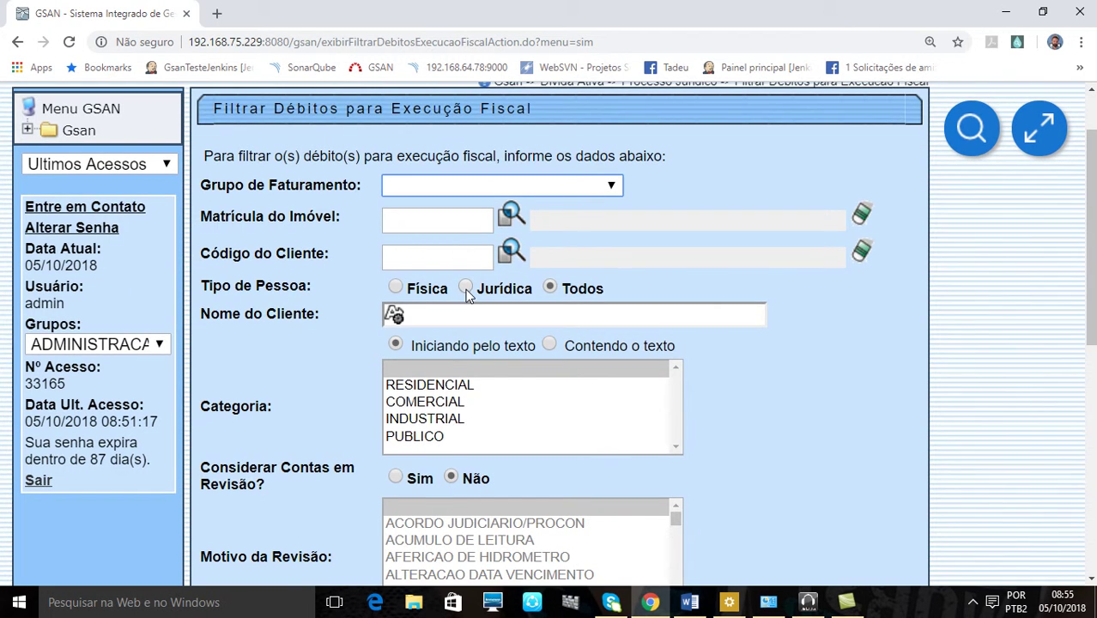
pyautogui.scroll(-2, 472, 294)
pyautogui.scroll(-3, 420, 210)
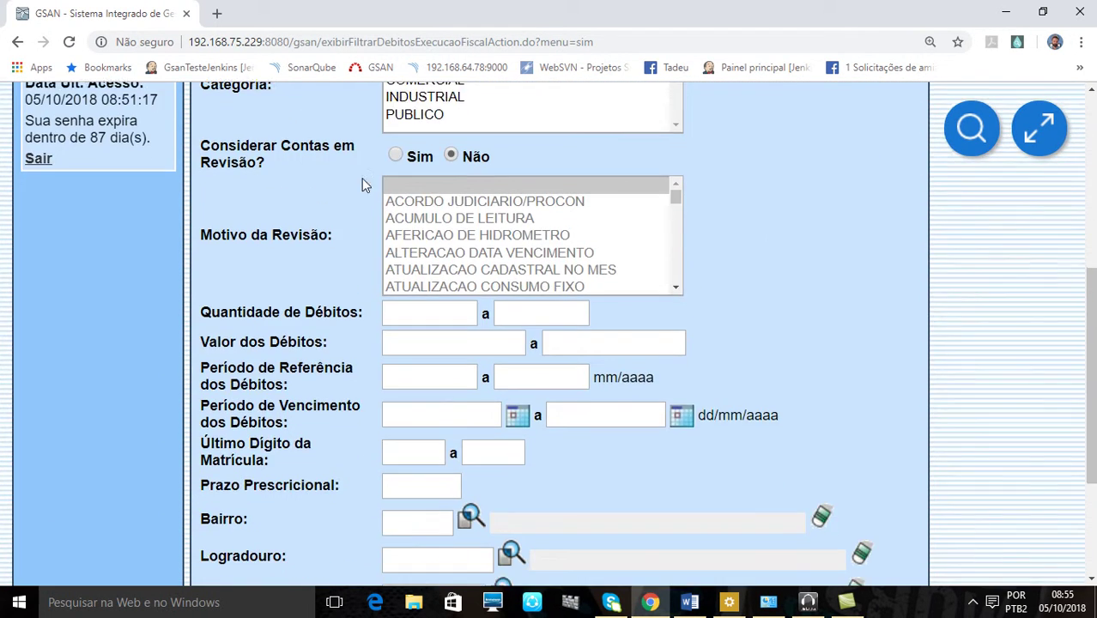
pyautogui.scroll(2, 355, 173)
pyautogui.scroll(-1, 358, 177)
pyautogui.scroll(-1, 275, 172)
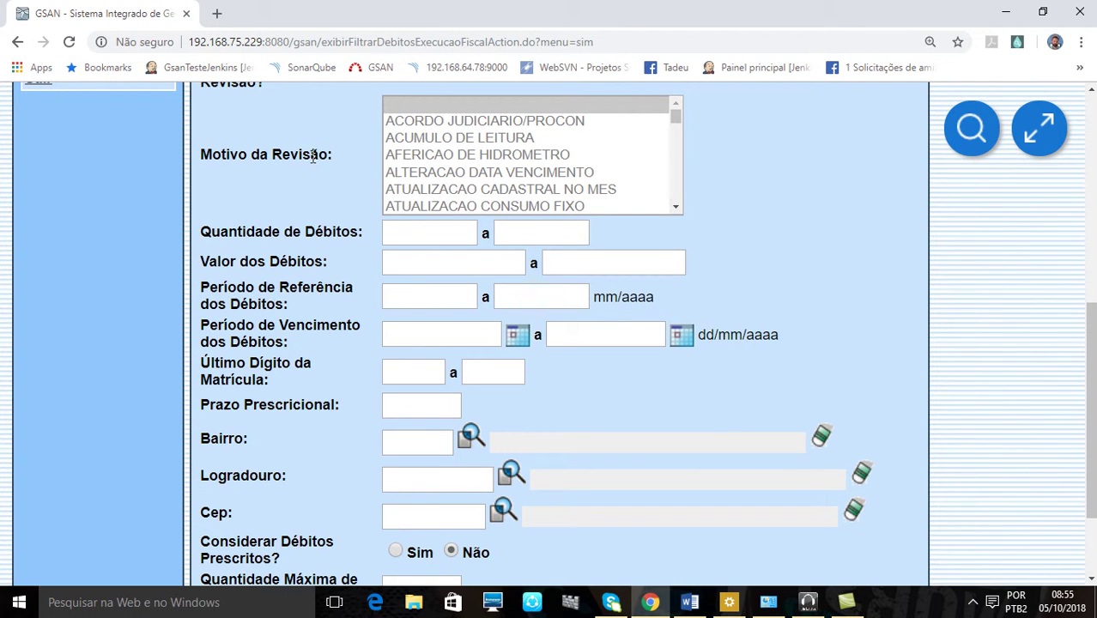
pyautogui.scroll(1, 292, 174)
# Try including accounts under review (ACUMULO DE LEITURA, AFERICAO DE HIDROMETRO), then exclude them again
pyautogui.click(396, 156)
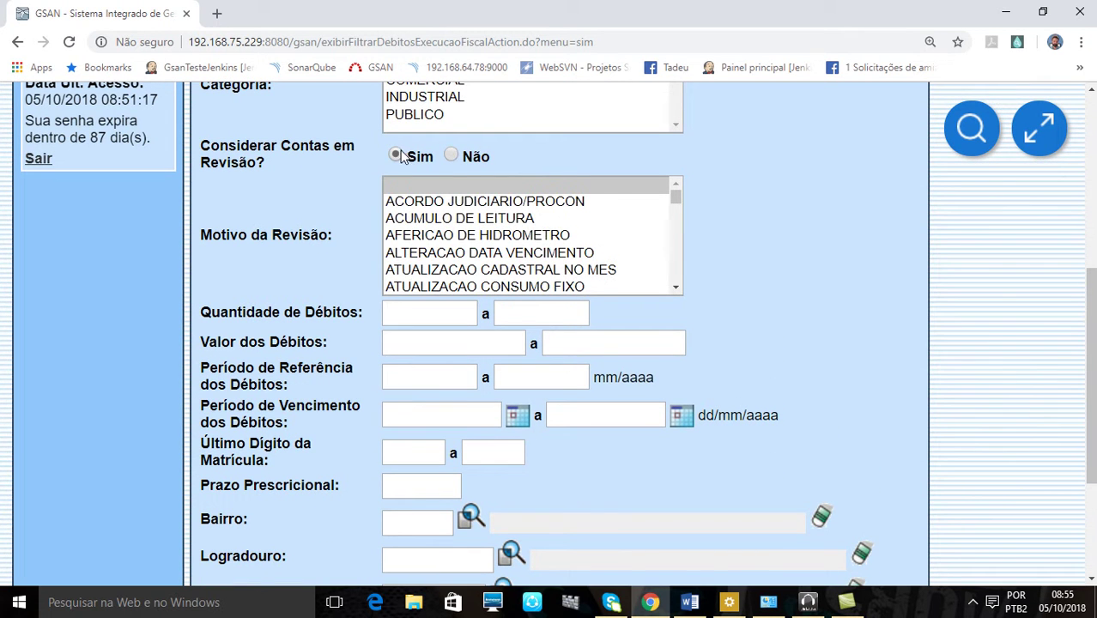
pyautogui.click(442, 206)
pyautogui.click(448, 221)
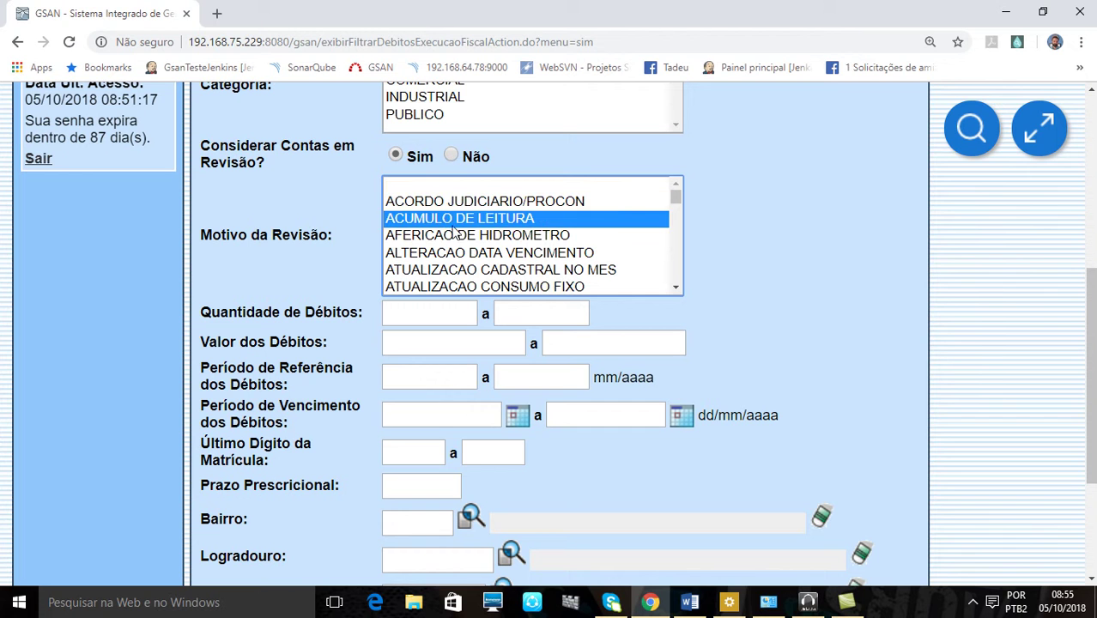
pyautogui.click(450, 237)
pyautogui.click(453, 156)
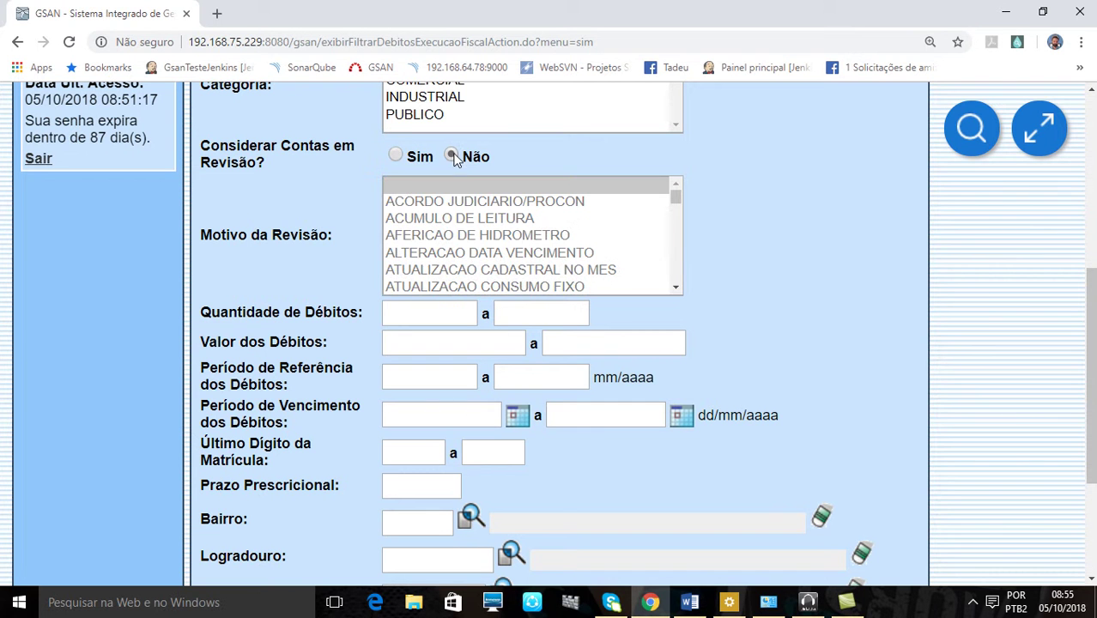
# Leave the minimum debt quantity and minimum debt value fields empty
pyautogui.click(455, 309)
pyautogui.scroll(-2, 542, 303)
pyautogui.click(460, 184)
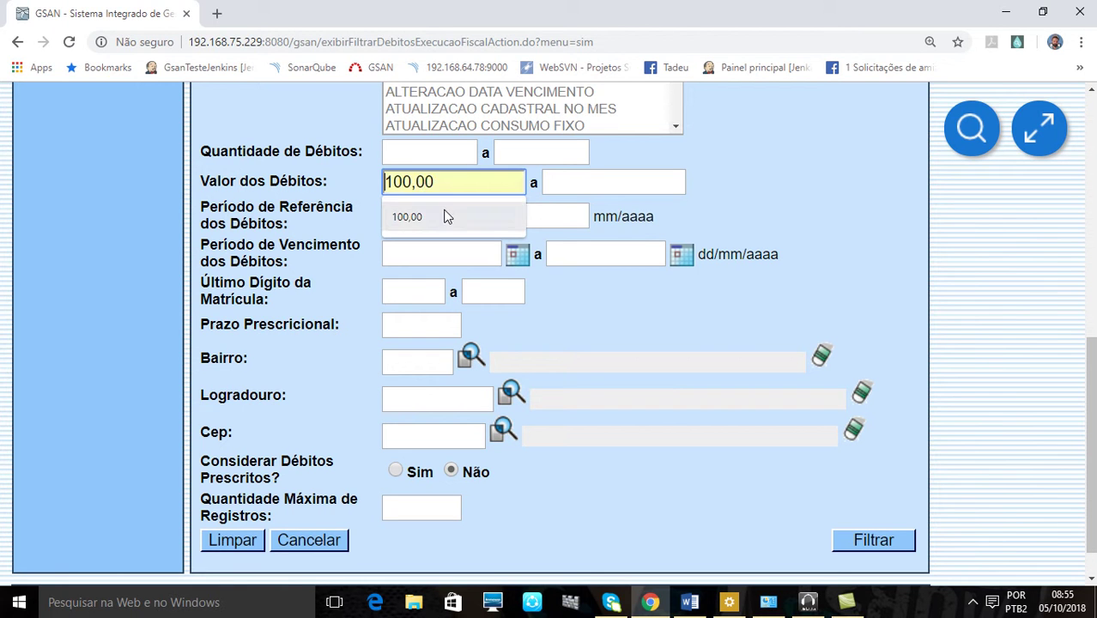
pyautogui.click(769, 197)
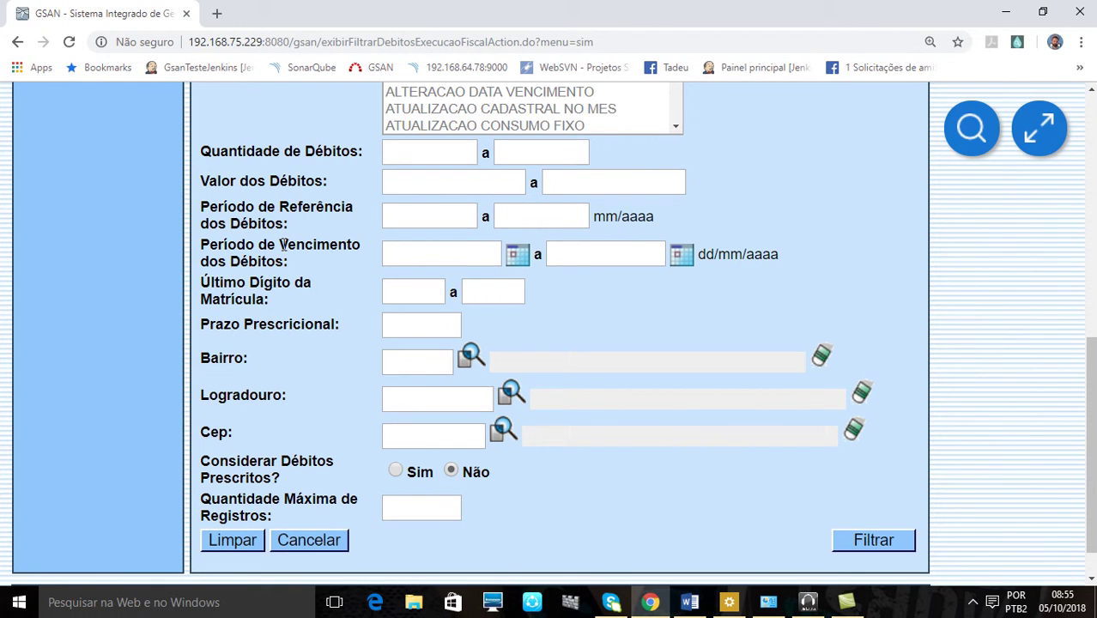
pyautogui.scroll(-1, 353, 254)
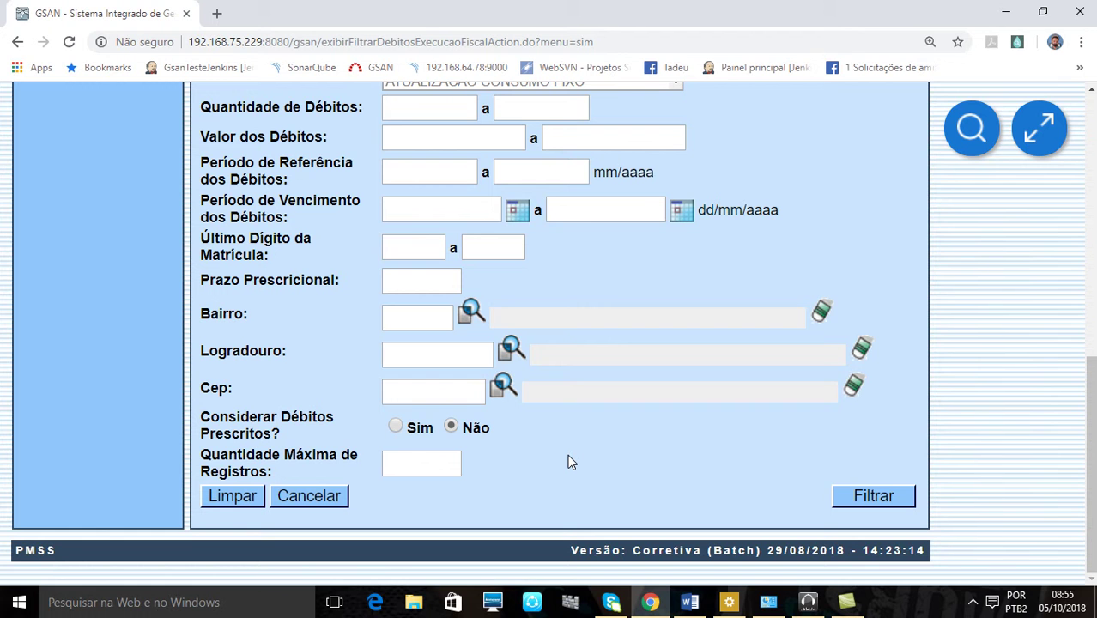
pyautogui.scroll(1, 858, 506)
pyautogui.scroll(-1, 911, 574)
pyautogui.scroll(8, 842, 463)
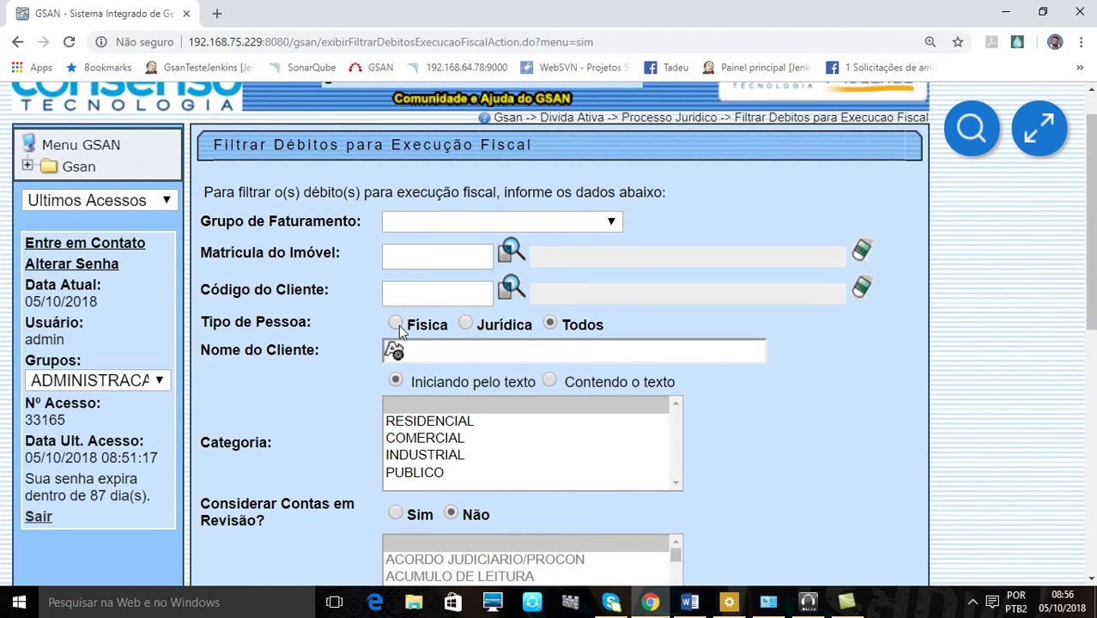
# Set Tipo de Pessoa to Física and run the filter
pyautogui.click(395, 324)
pyautogui.scroll(-8, 877, 359)
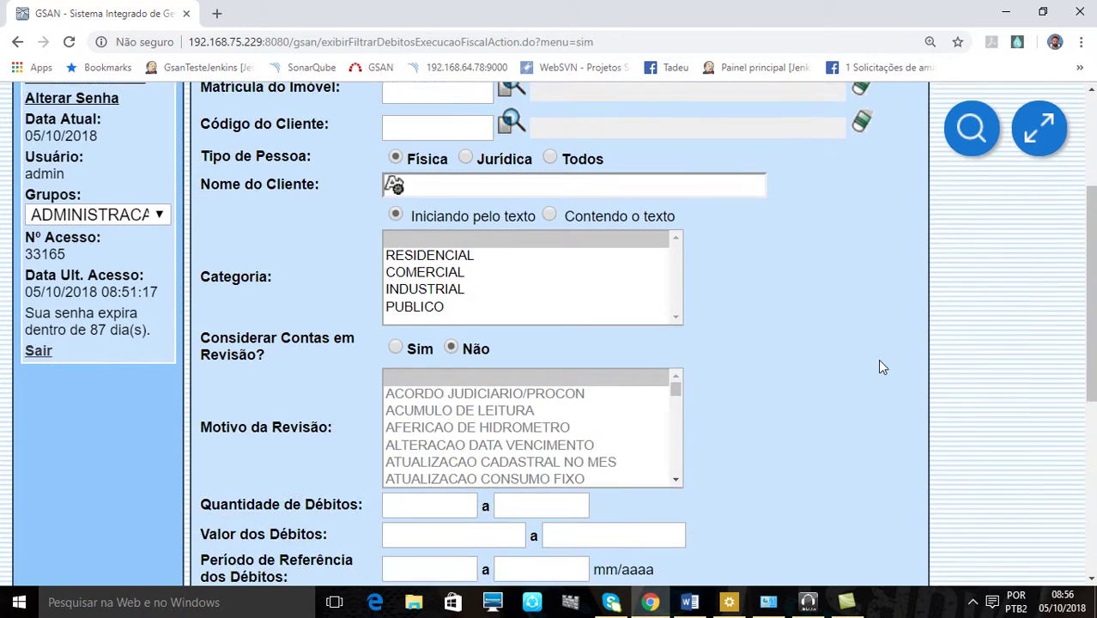
pyautogui.scroll(8, 877, 359)
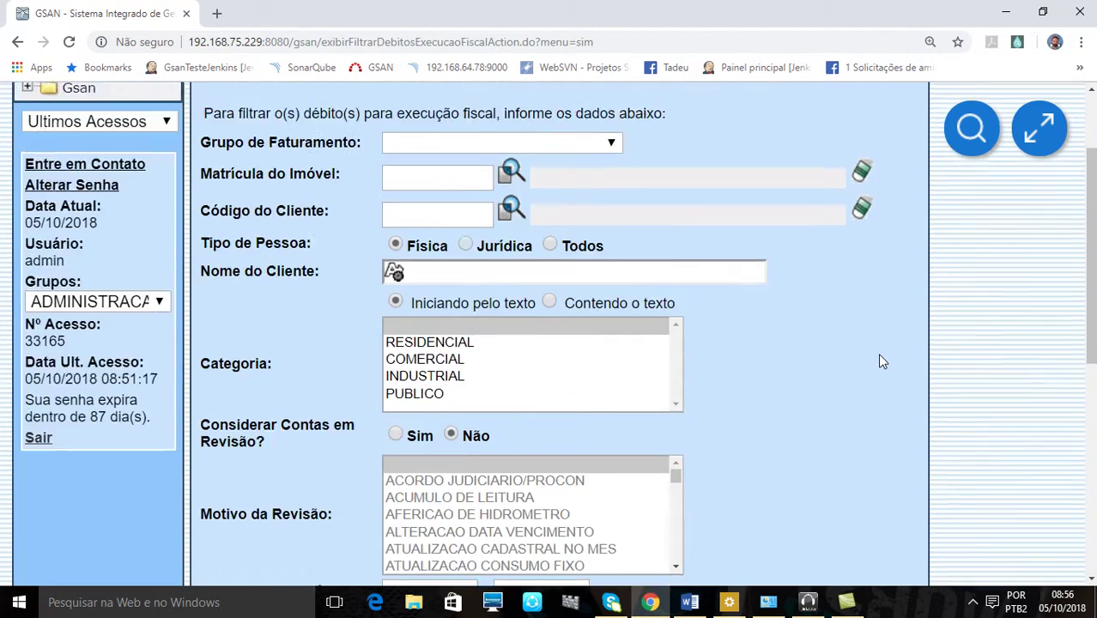
pyautogui.scroll(-1, 877, 353)
pyautogui.scroll(2, 878, 354)
pyautogui.scroll(-7, 879, 370)
pyautogui.scroll(7, 795, 347)
pyautogui.scroll(-5, 796, 352)
pyautogui.scroll(-2, 796, 363)
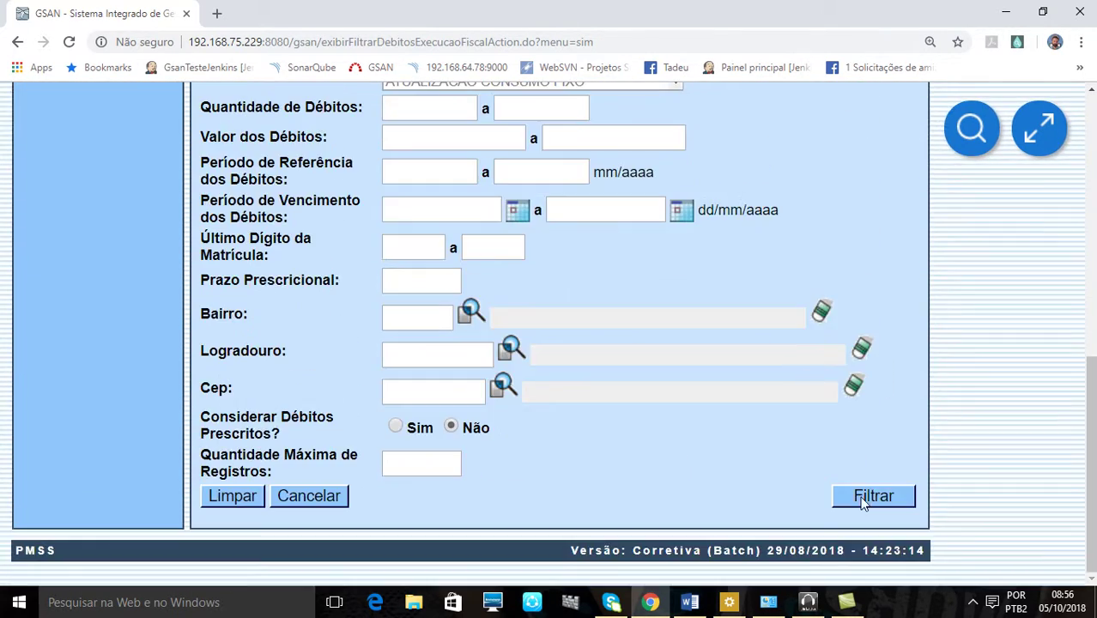
pyautogui.click(858, 496)
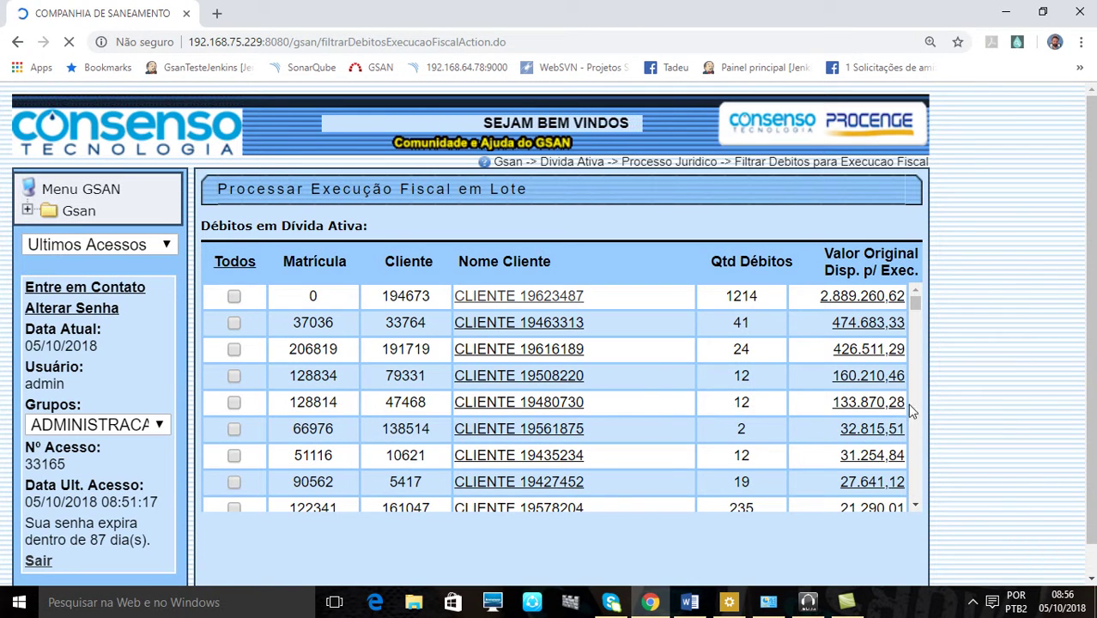
pyautogui.scroll(-1, 954, 403)
pyautogui.scroll(1, 960, 398)
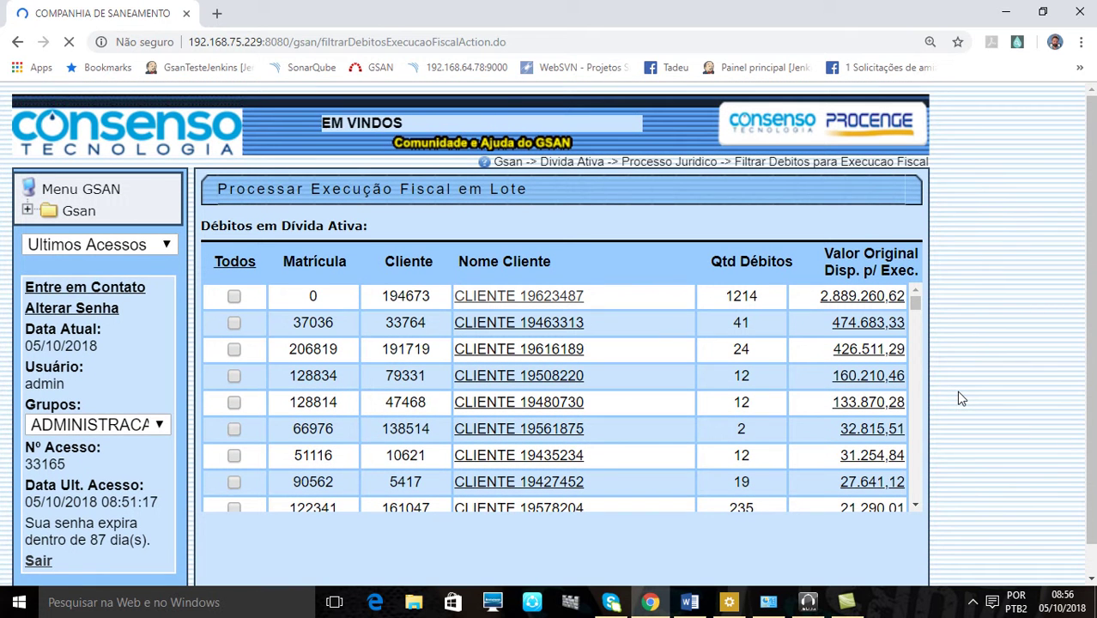
pyautogui.scroll(-1, 959, 399)
pyautogui.scroll(1, 966, 409)
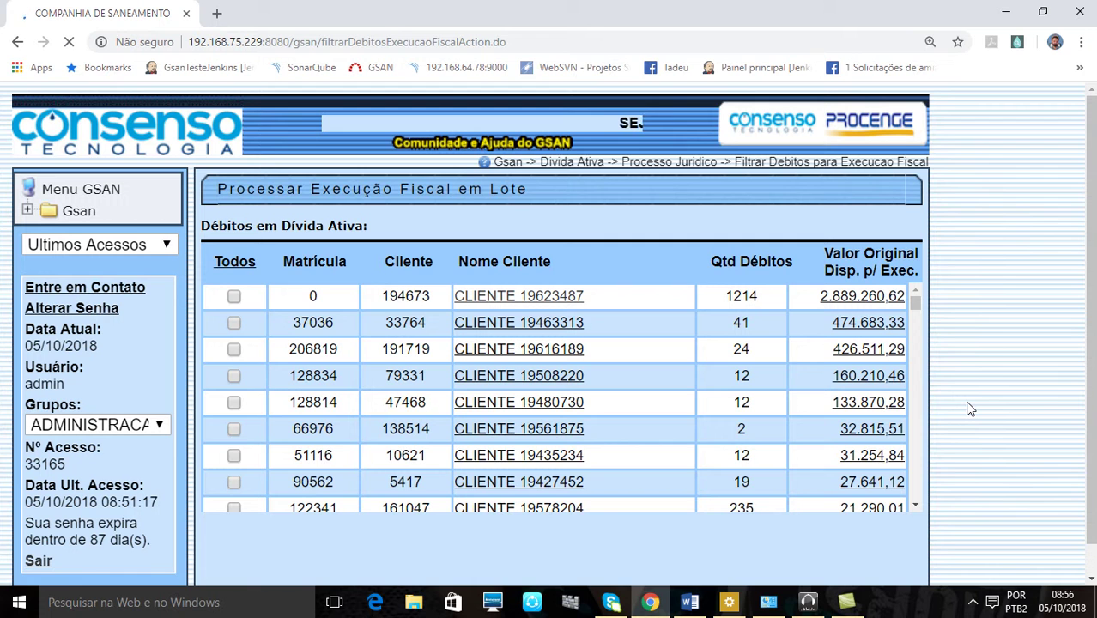
pyautogui.scroll(-1, 966, 406)
pyautogui.scroll(1, 965, 406)
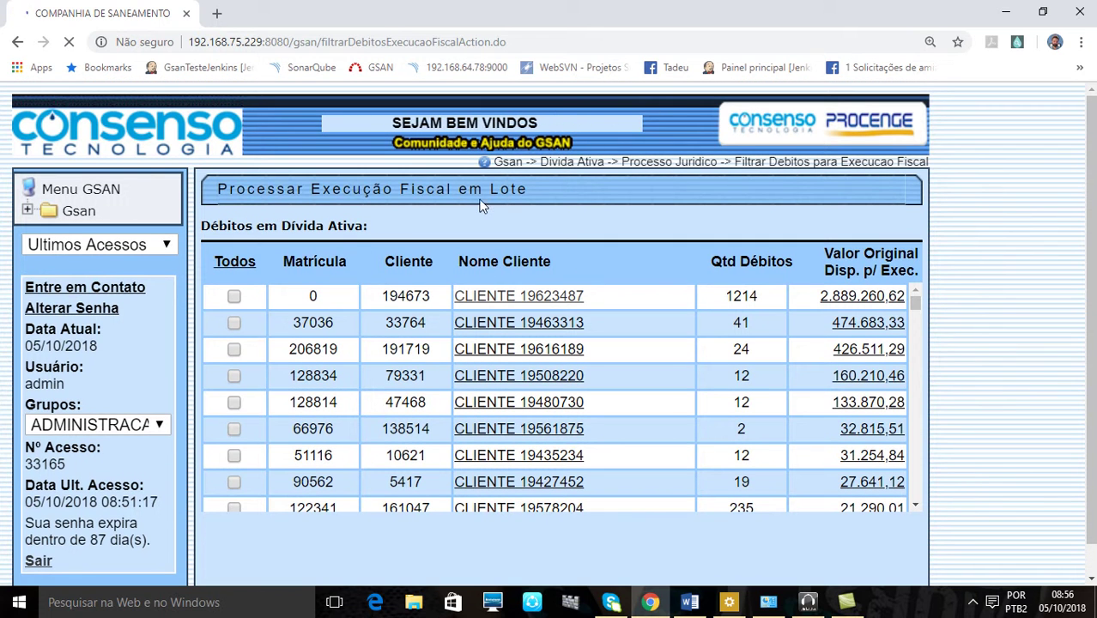
pyautogui.scroll(-7, 499, 206)
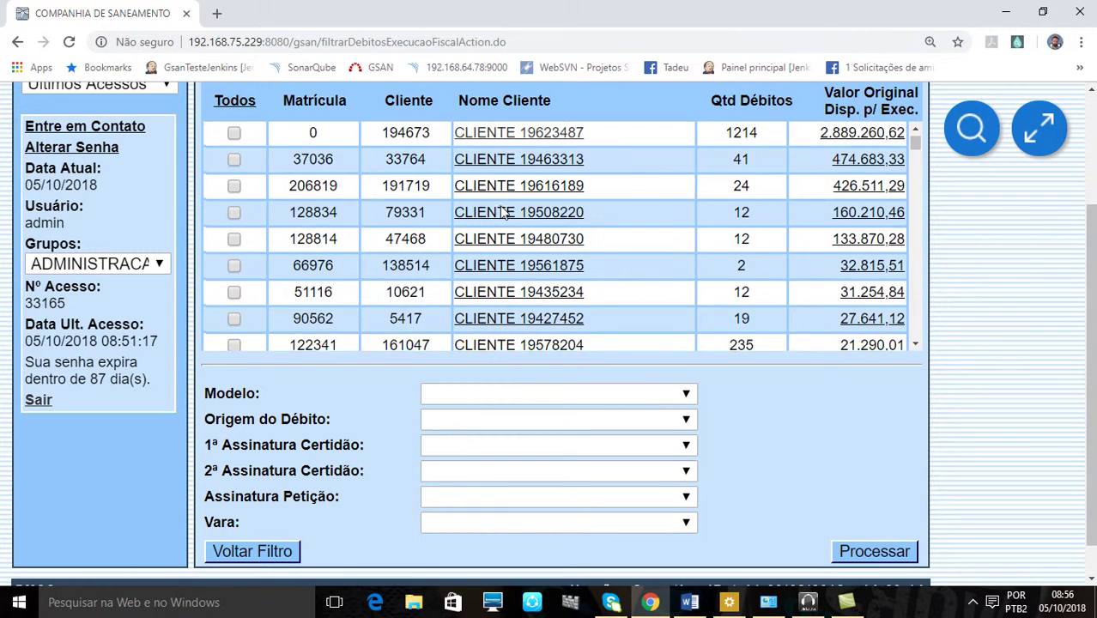
pyautogui.scroll(2, 982, 411)
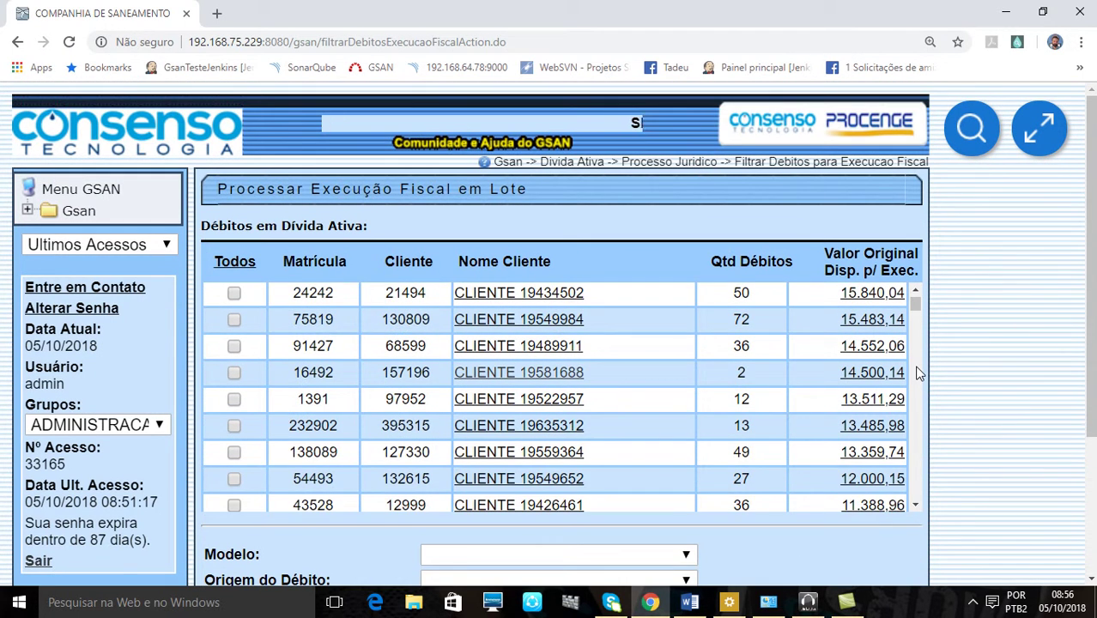
pyautogui.scroll(1, 916, 370)
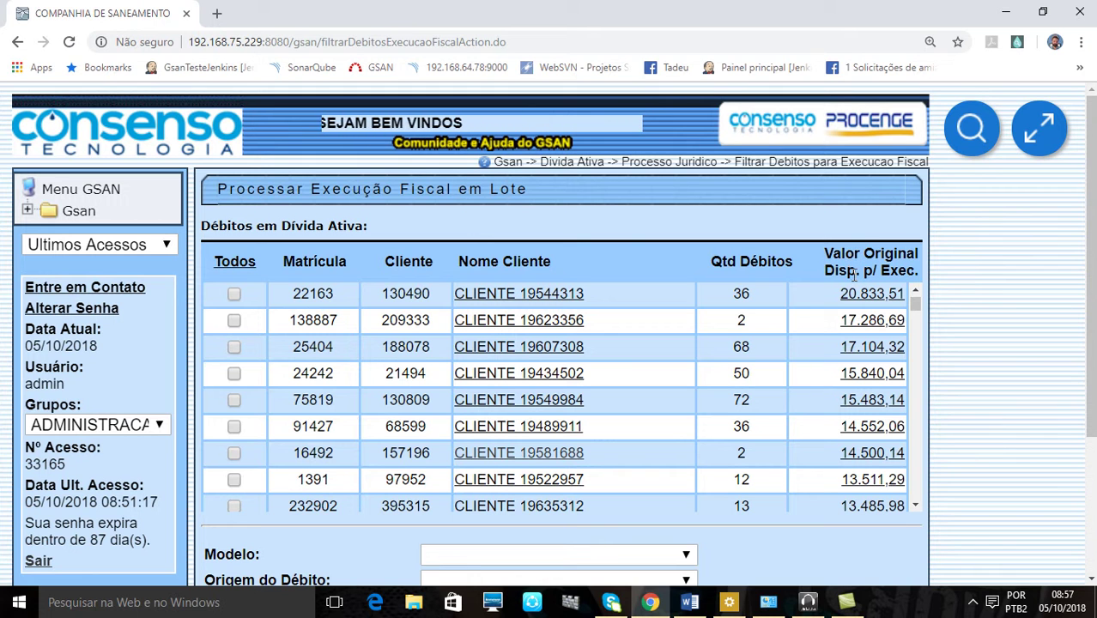
pyautogui.scroll(-3, 793, 326)
pyautogui.scroll(-10, 793, 334)
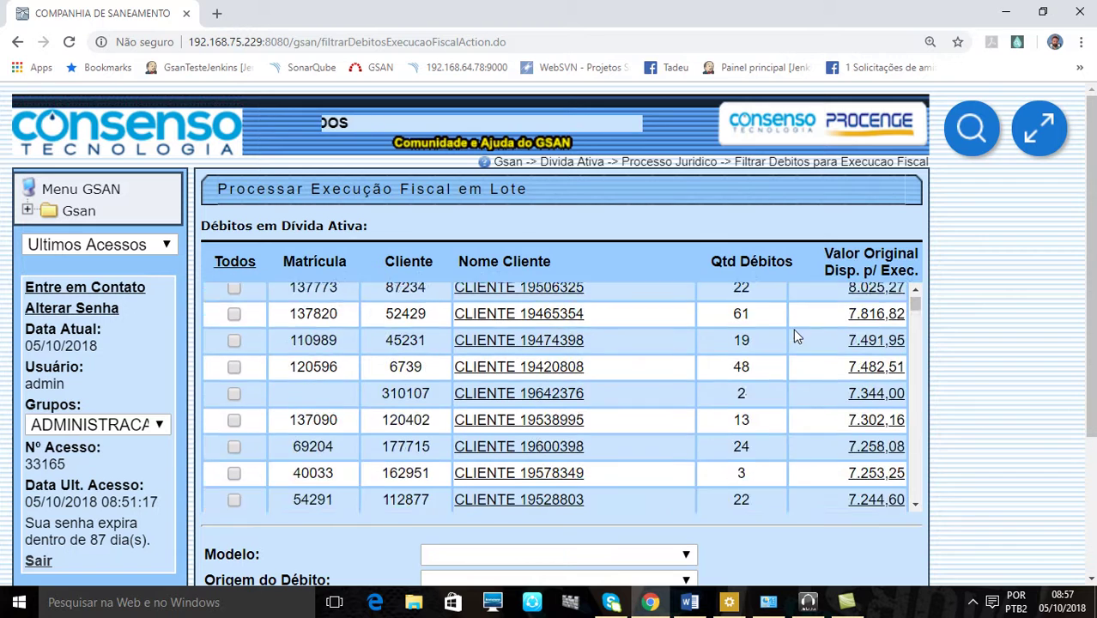
pyautogui.scroll(2, 794, 335)
pyautogui.scroll(10, 794, 334)
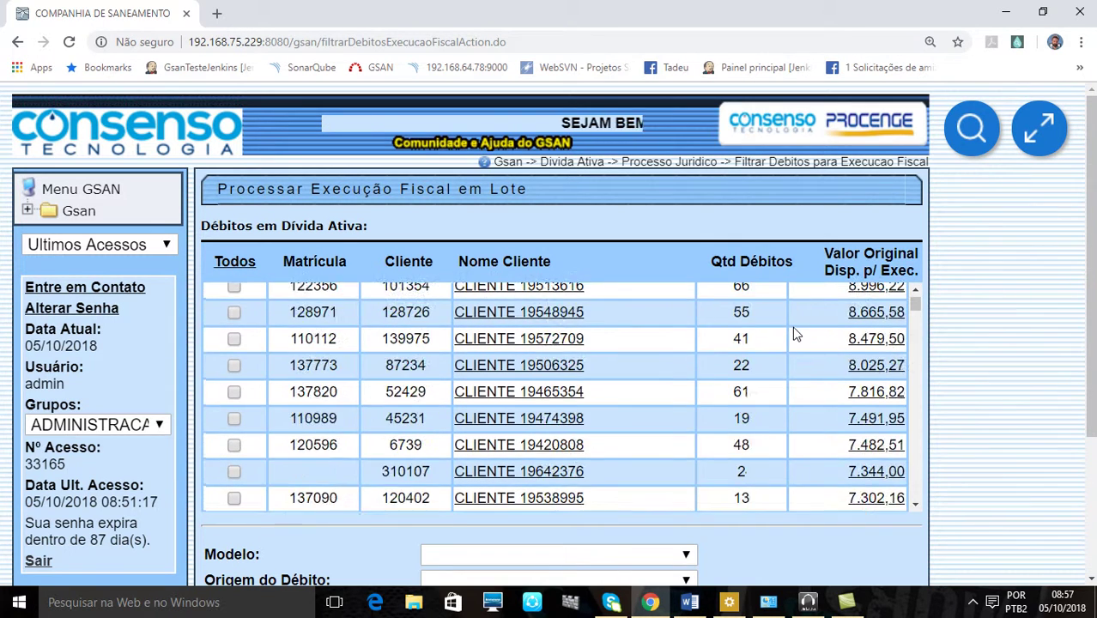
pyautogui.scroll(-3, 986, 353)
pyautogui.scroll(3, 983, 350)
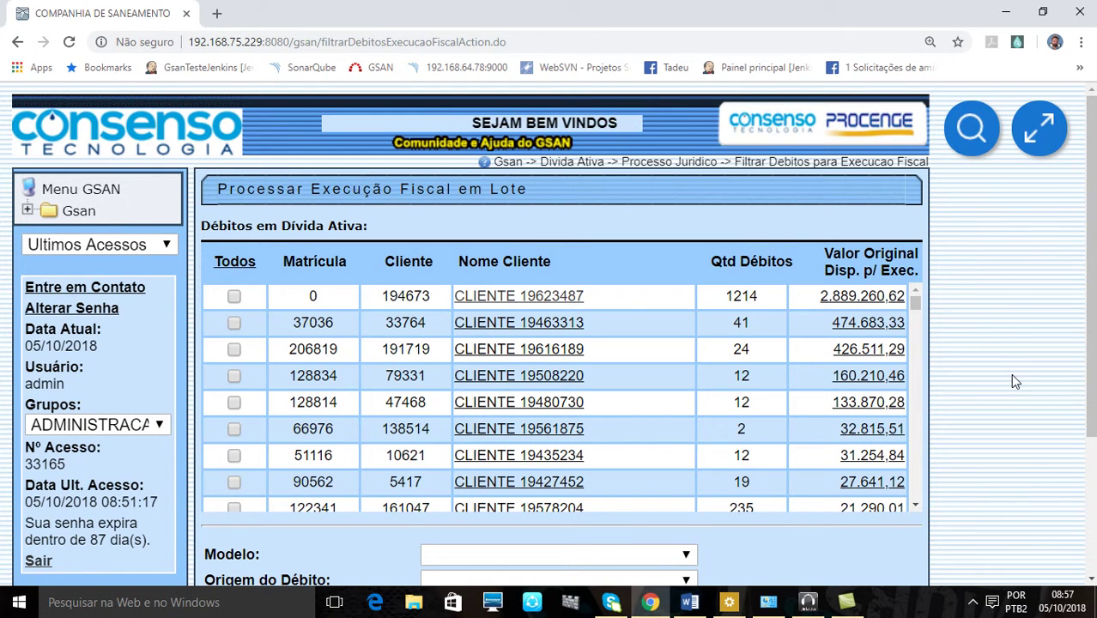
pyautogui.scroll(-2, 539, 328)
pyautogui.scroll(2, 542, 335)
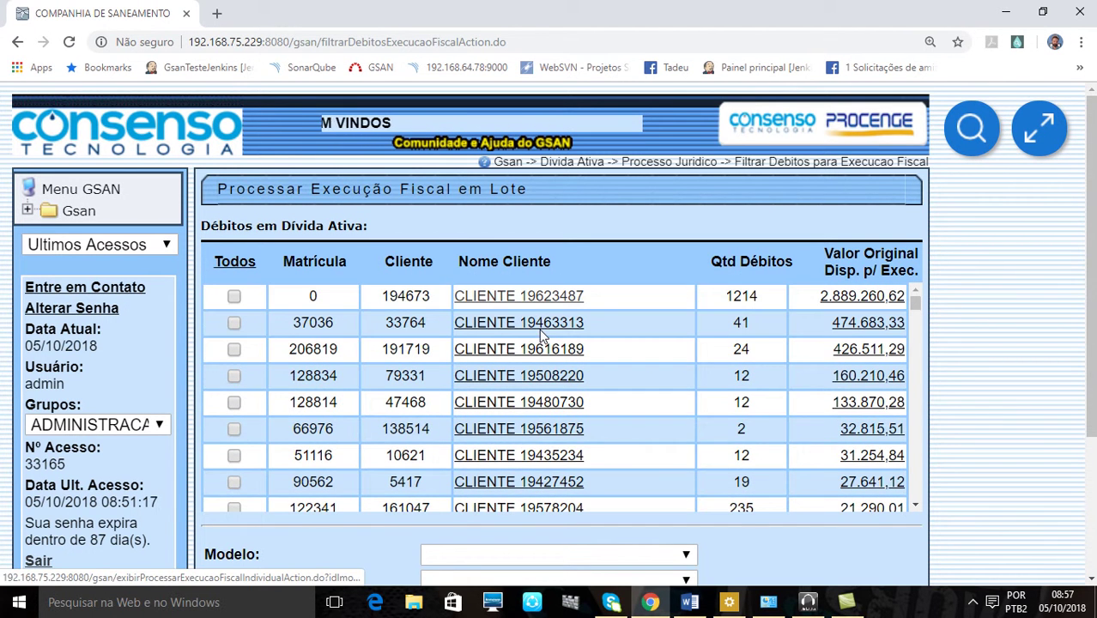
pyautogui.scroll(1, 540, 335)
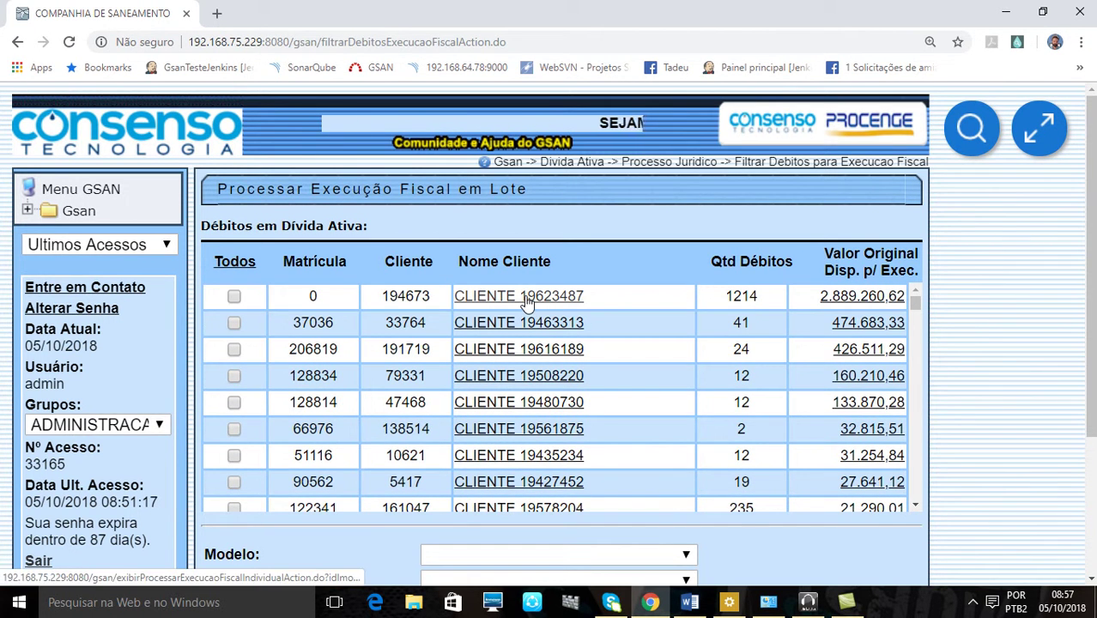
pyautogui.click(526, 300)
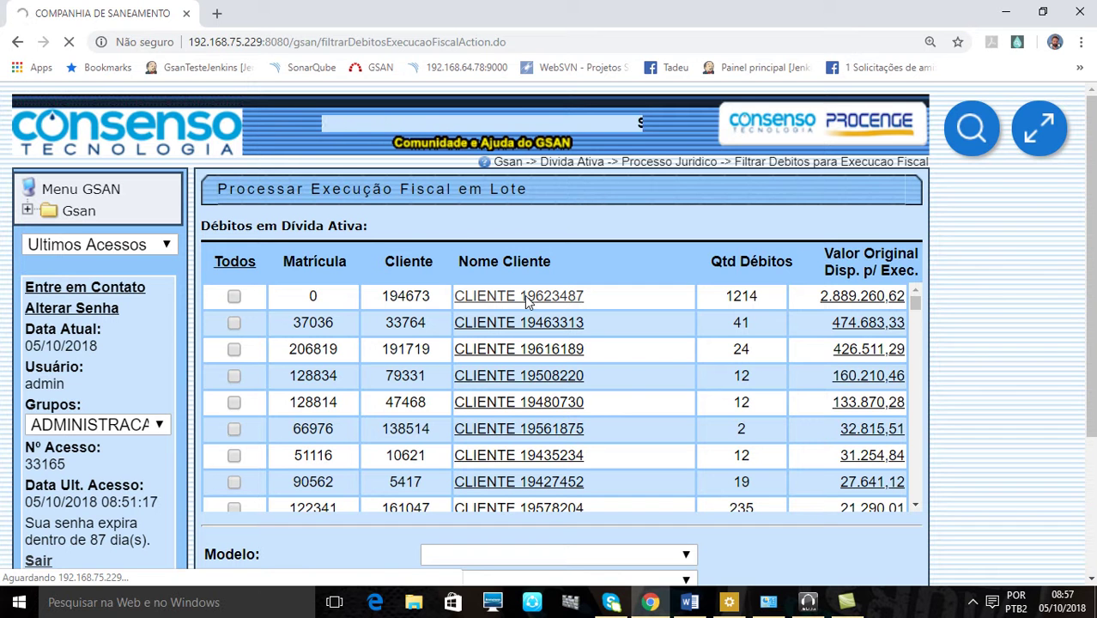
pyautogui.scroll(-1, 1032, 425)
pyautogui.scroll(1, 1017, 427)
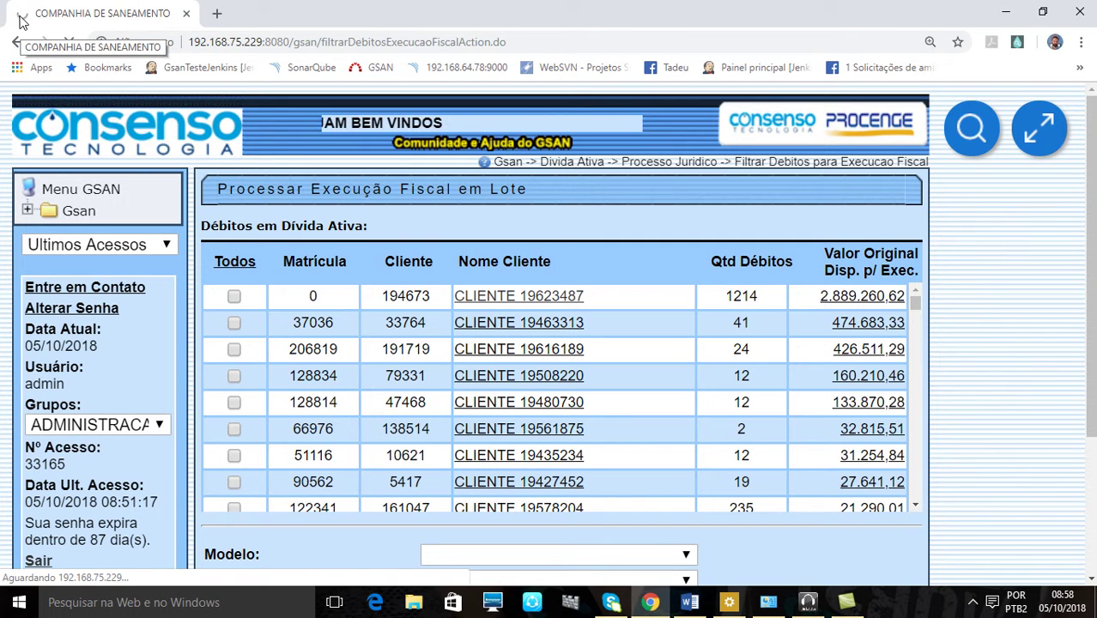
pyautogui.scroll(-3, 1000, 480)
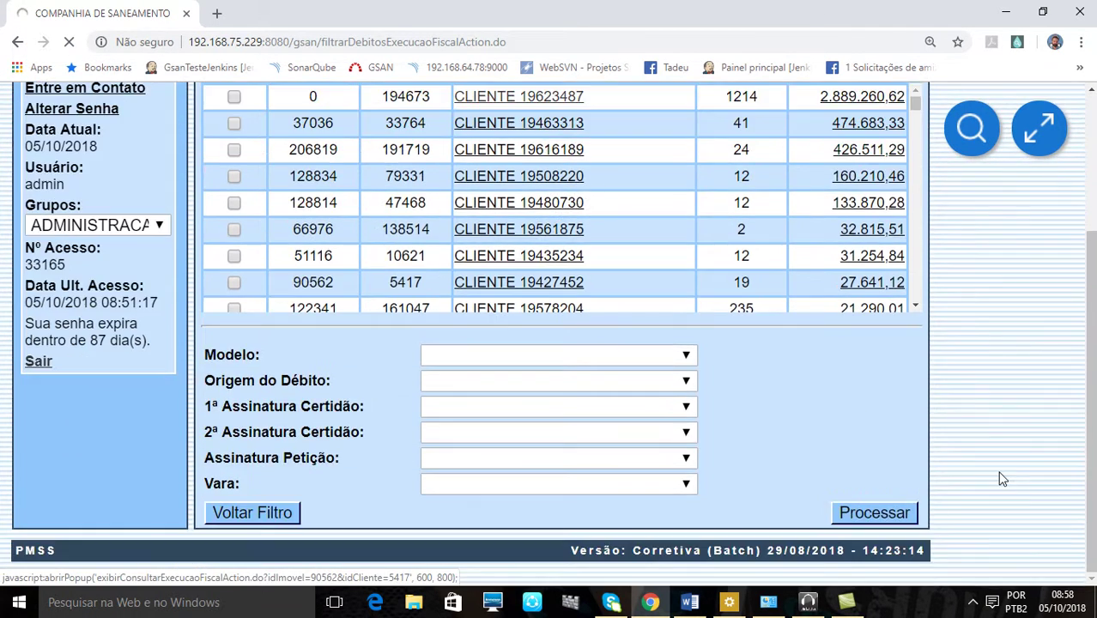
pyautogui.scroll(3, 1000, 479)
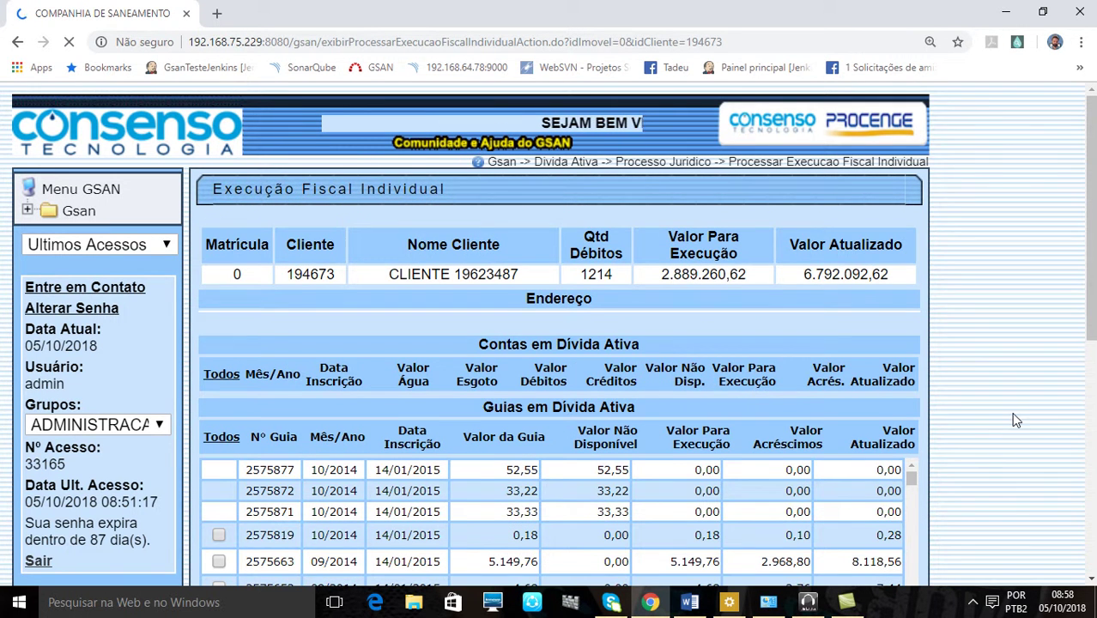
pyautogui.scroll(-1, 1011, 412)
pyautogui.scroll(1, 1072, 447)
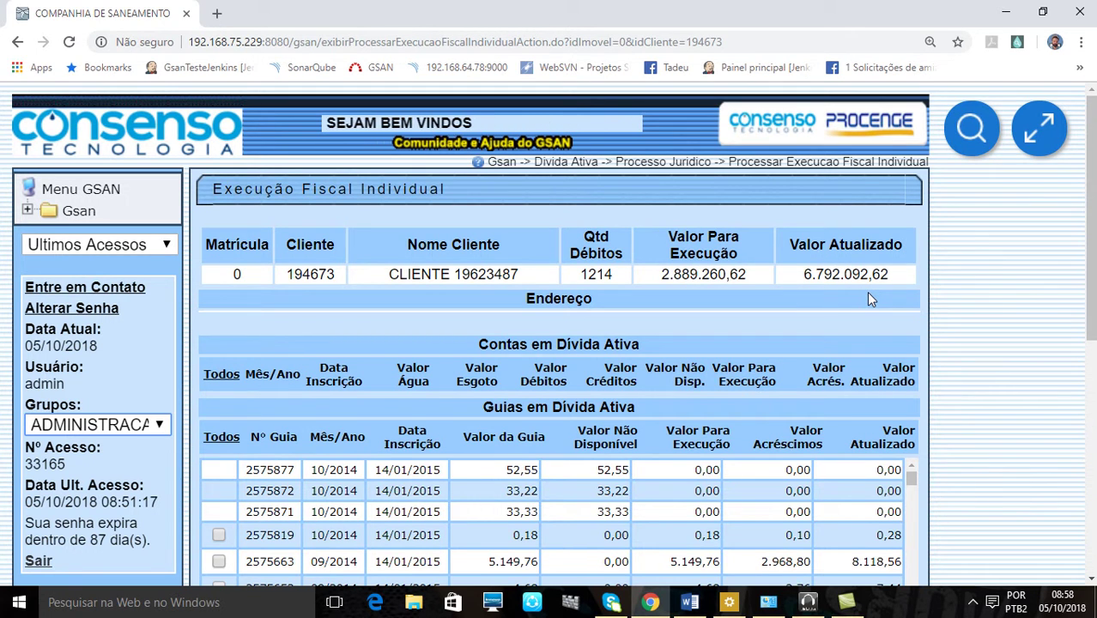
pyautogui.scroll(-1, 866, 297)
pyautogui.scroll(-1, 949, 298)
pyautogui.scroll(-2, 950, 299)
pyautogui.scroll(2, 950, 300)
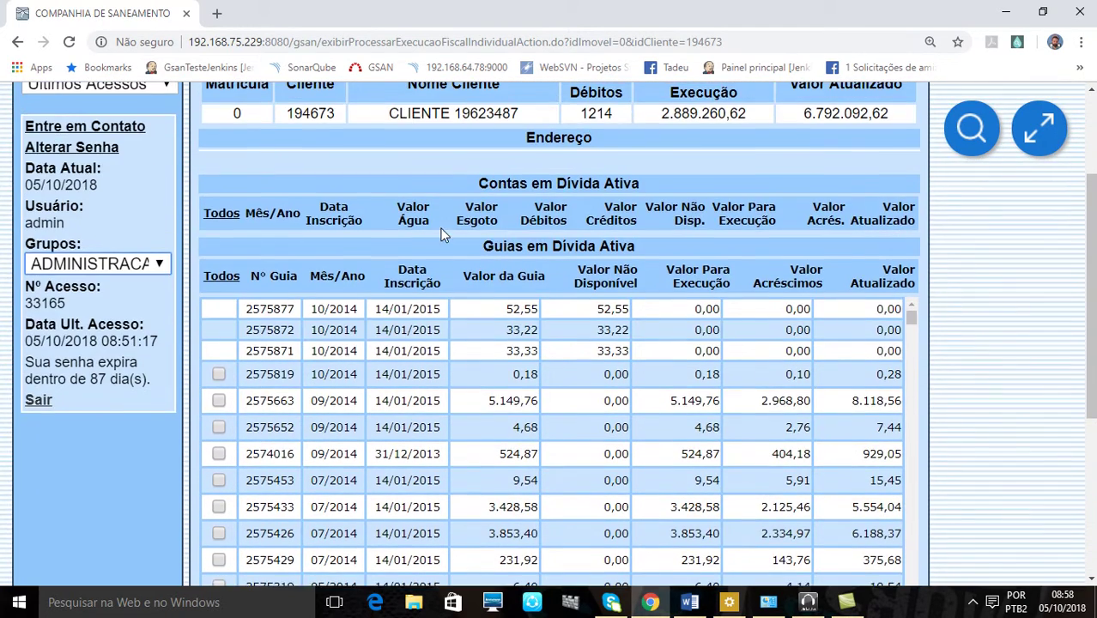
pyautogui.scroll(1, 480, 199)
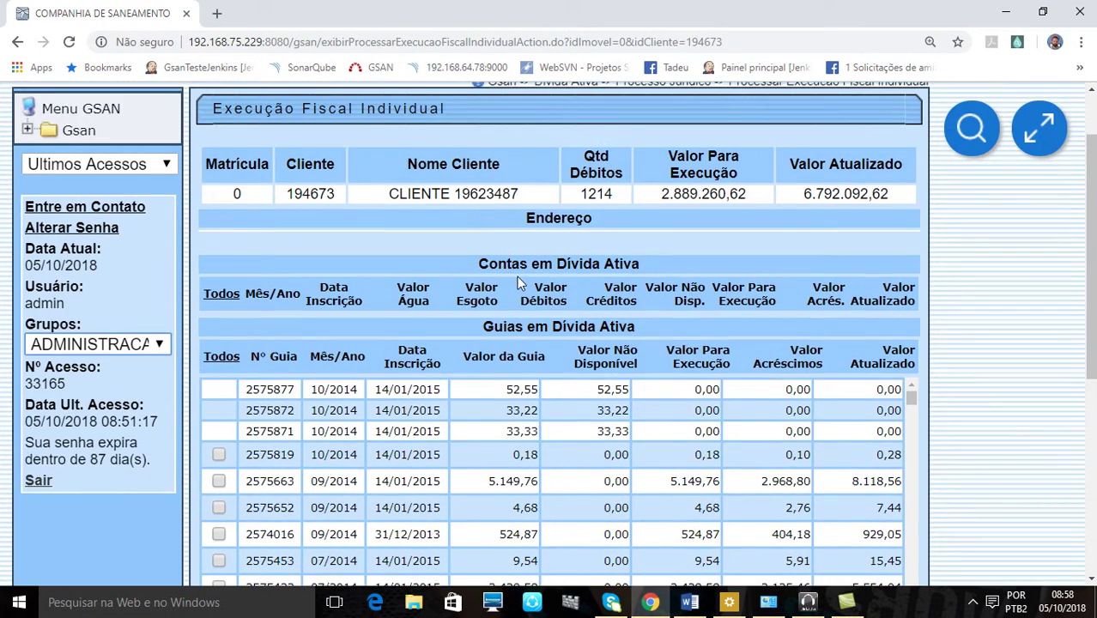
pyautogui.scroll(-2, 681, 279)
pyautogui.scroll(2, 673, 265)
pyautogui.scroll(-2, 675, 252)
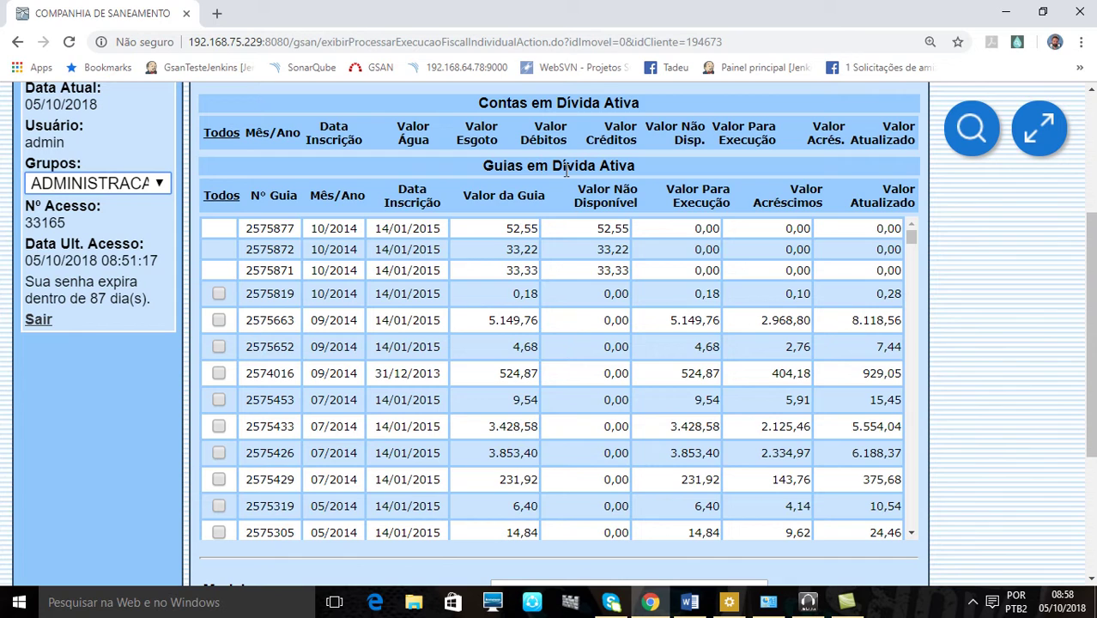
pyautogui.scroll(-12, 536, 320)
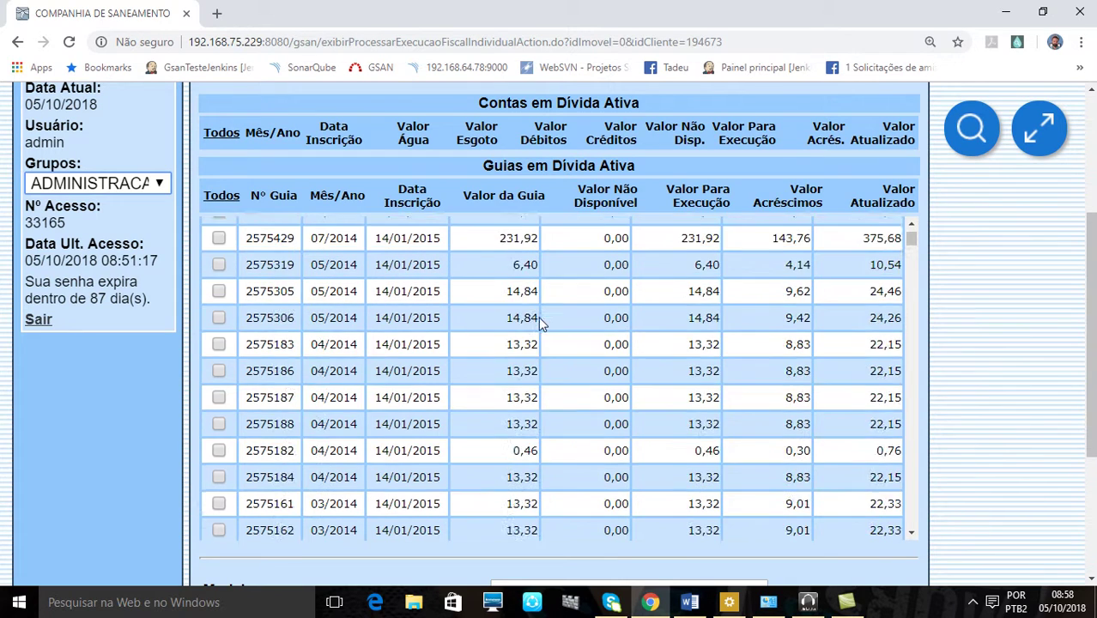
pyautogui.scroll(-12, 539, 321)
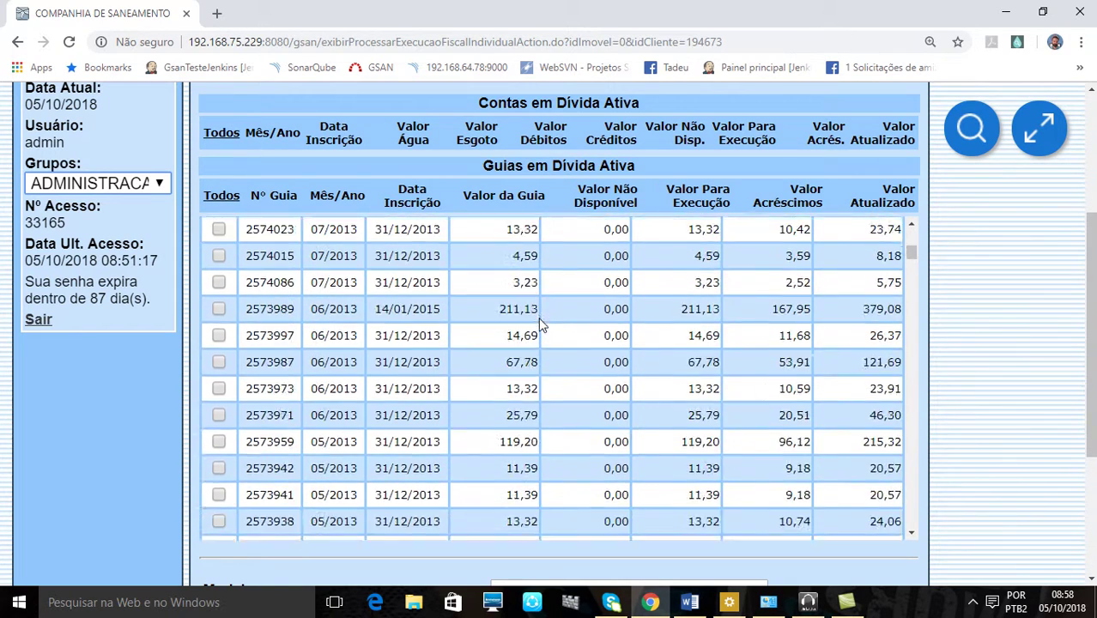
pyautogui.scroll(-3, 537, 318)
pyautogui.scroll(12, 537, 316)
pyautogui.scroll(12, 538, 315)
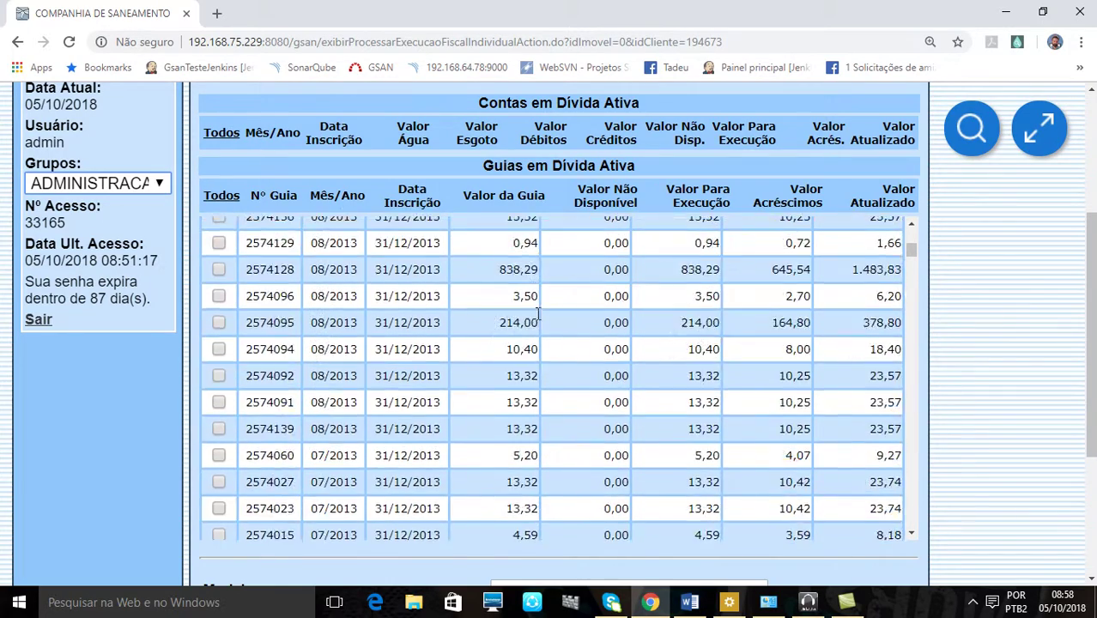
pyautogui.scroll(1, 538, 318)
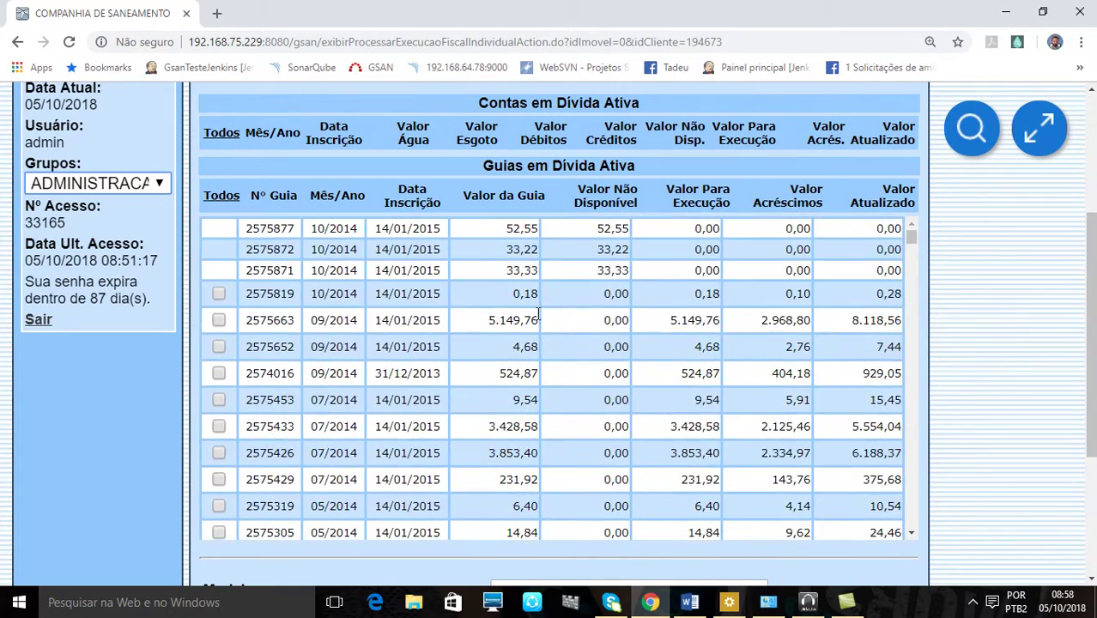
pyautogui.scroll(-4, 968, 335)
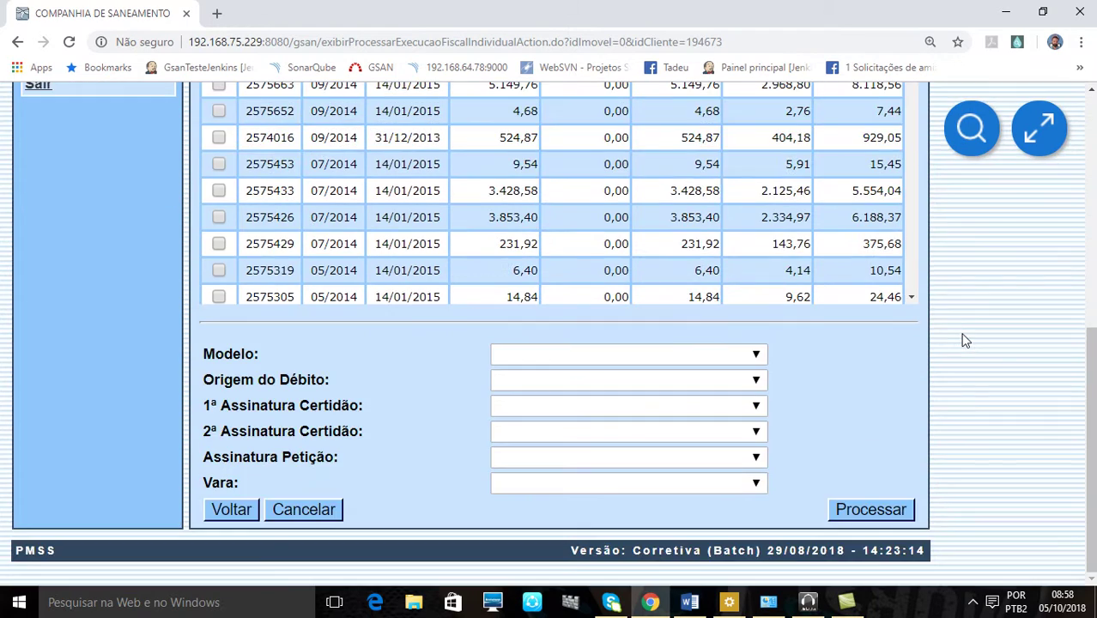
pyautogui.scroll(5, 965, 341)
pyautogui.scroll(2, 965, 341)
pyautogui.scroll(-3, 964, 341)
pyautogui.scroll(-2, 964, 340)
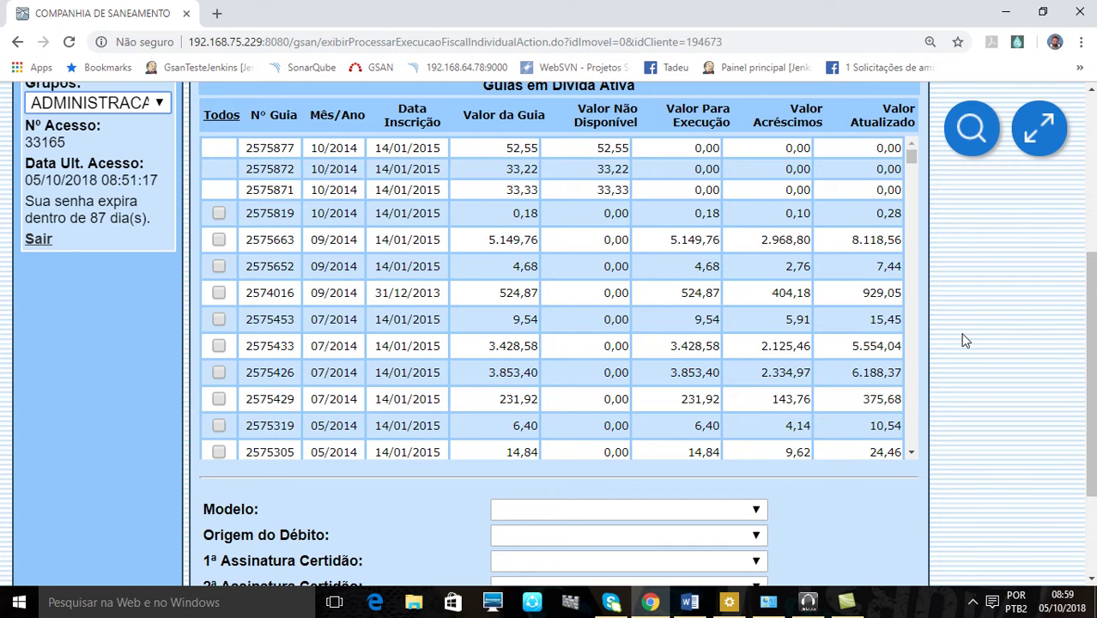
pyautogui.scroll(2, 964, 340)
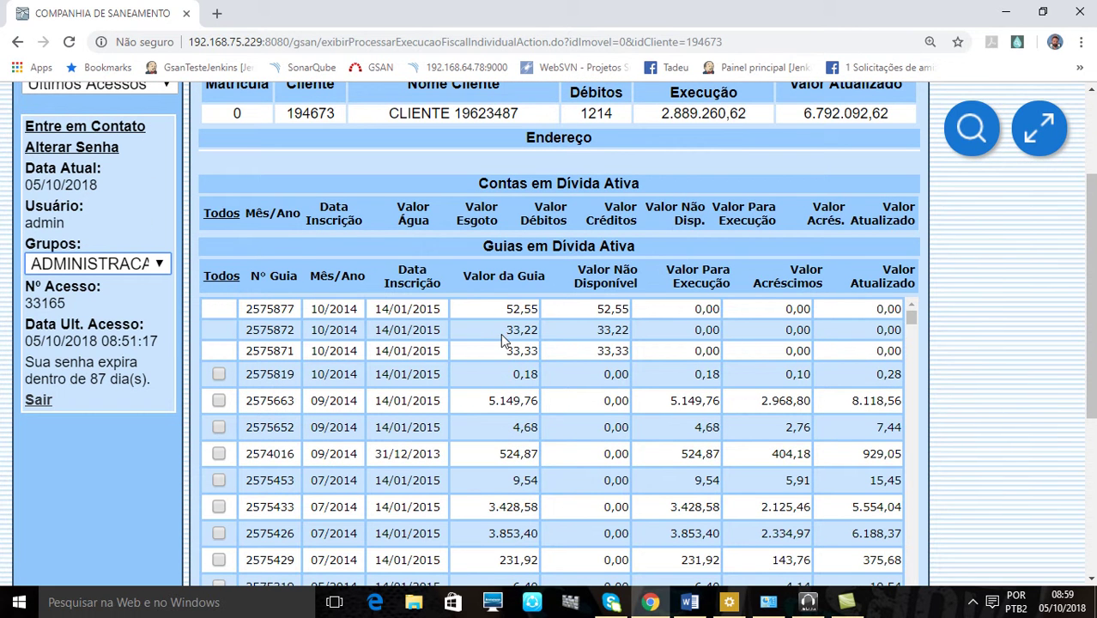
# Tick all guias, making sure guia 2575125 (02/2014, 5.690,00) is selected
pyautogui.click(212, 283)
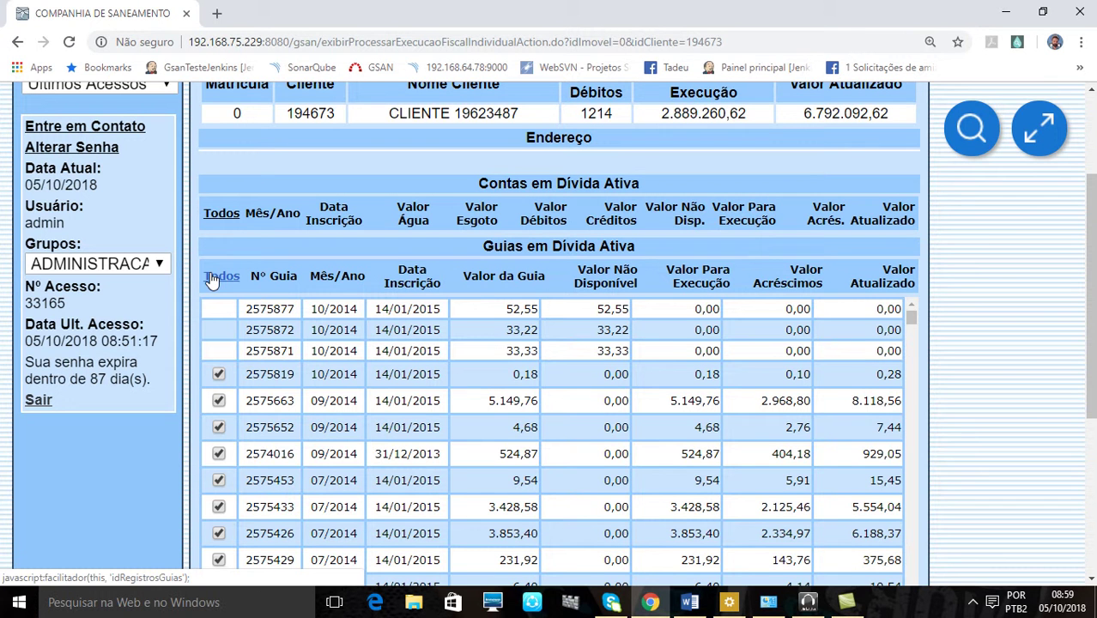
pyautogui.scroll(-2, 675, 371)
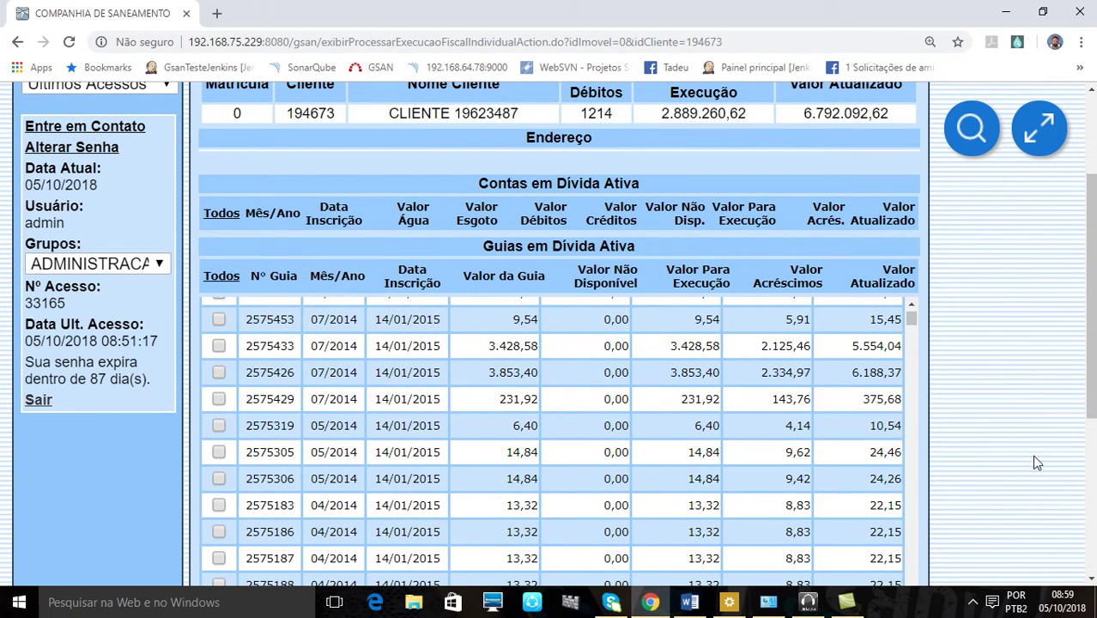
pyautogui.scroll(-2, 1034, 454)
pyautogui.scroll(-2, 858, 412)
pyautogui.scroll(-2, 802, 386)
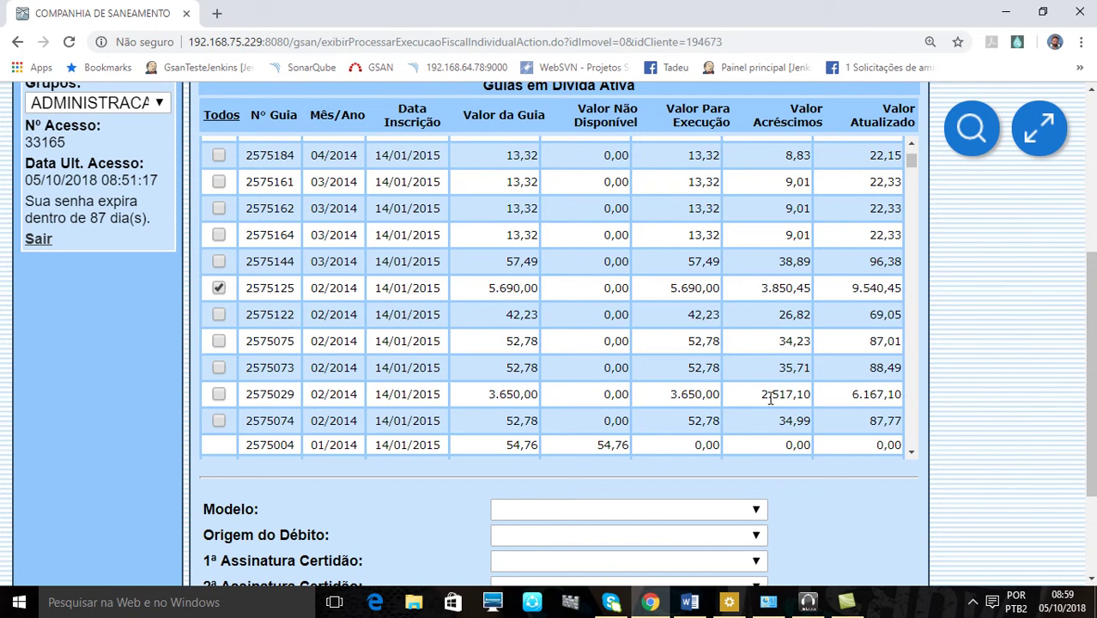
pyautogui.scroll(-3, 1044, 477)
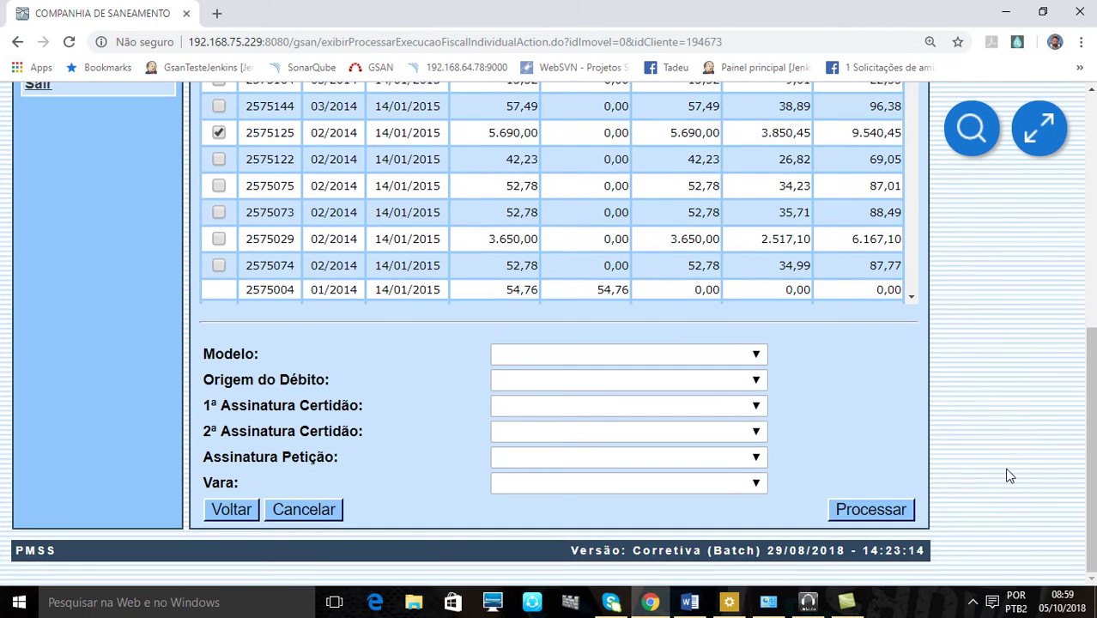
# Set the execution model to MODELO1 and the debt origin to DÉBITOS ACIMA DE 5 MIL
pyautogui.click(537, 356)
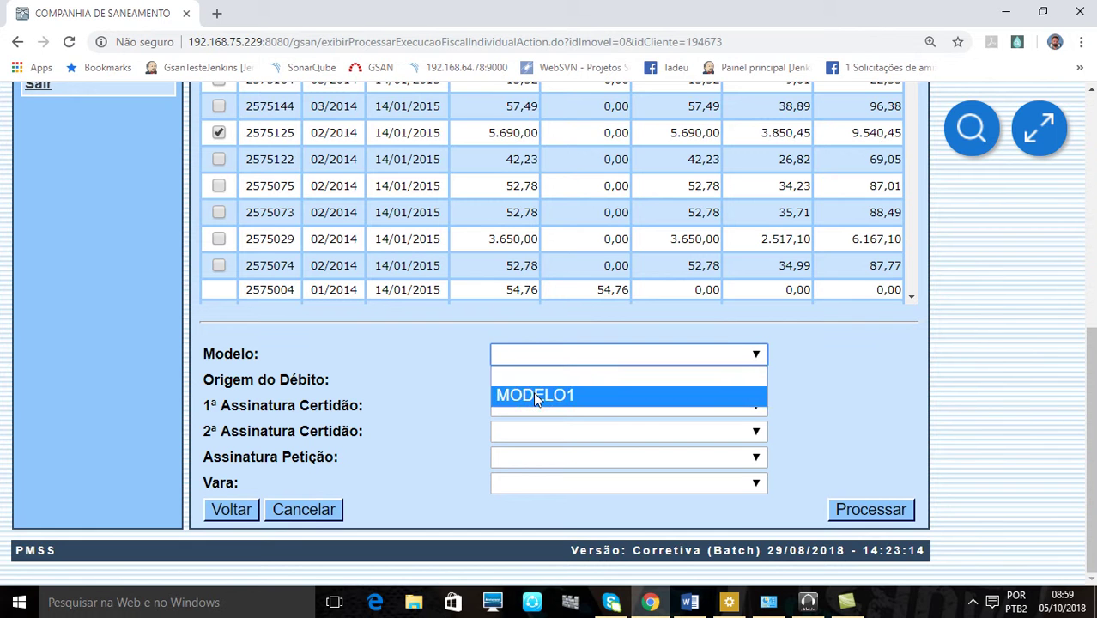
pyautogui.click(534, 395)
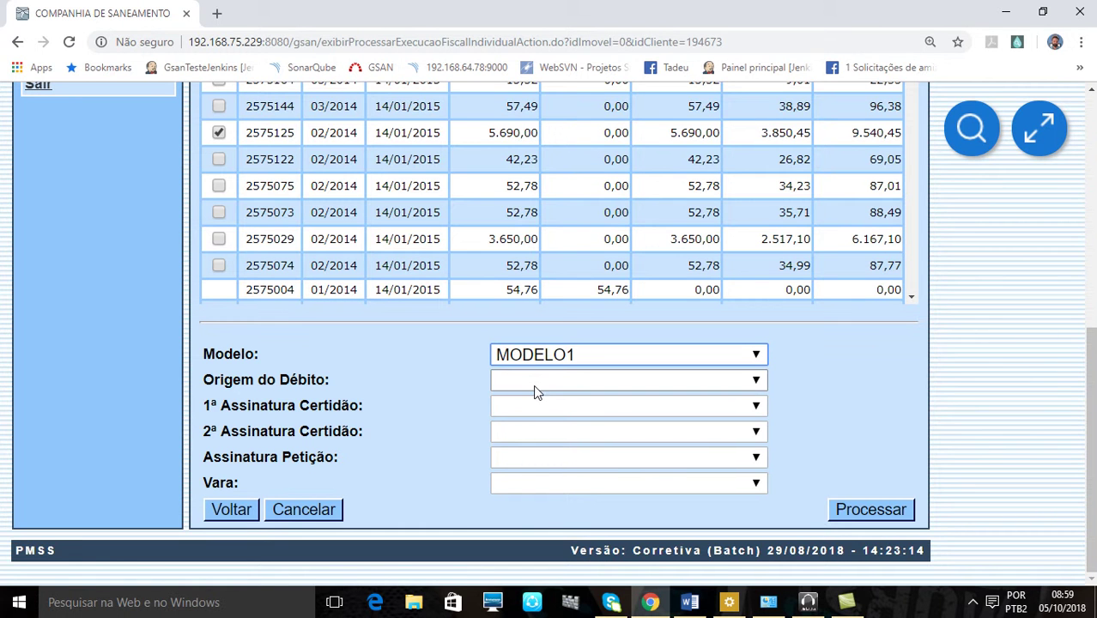
pyautogui.click(533, 380)
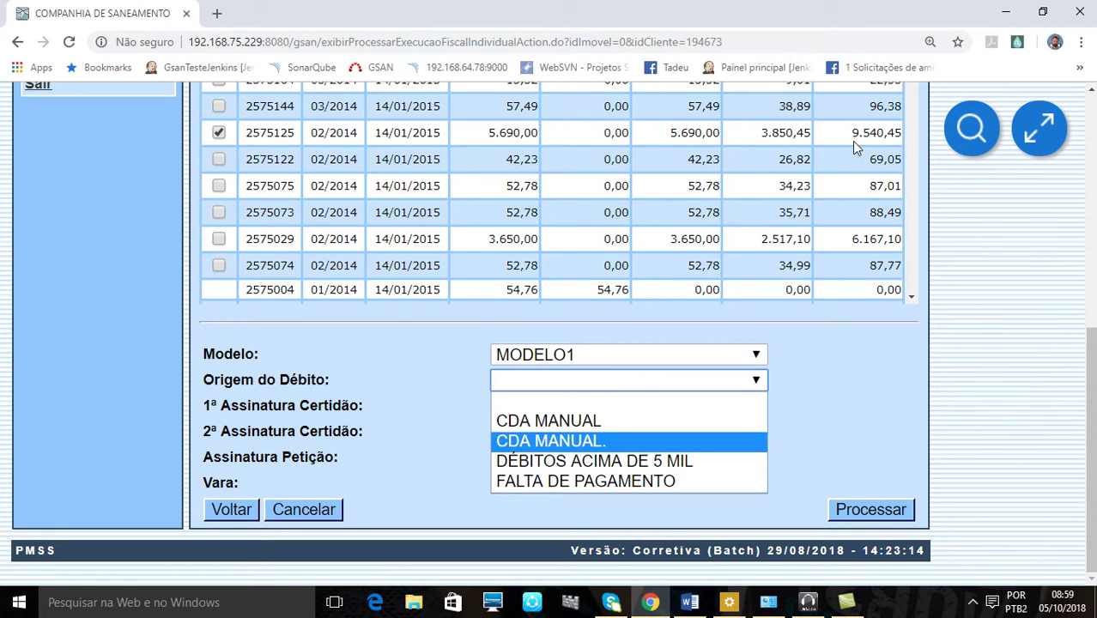
pyautogui.click(549, 461)
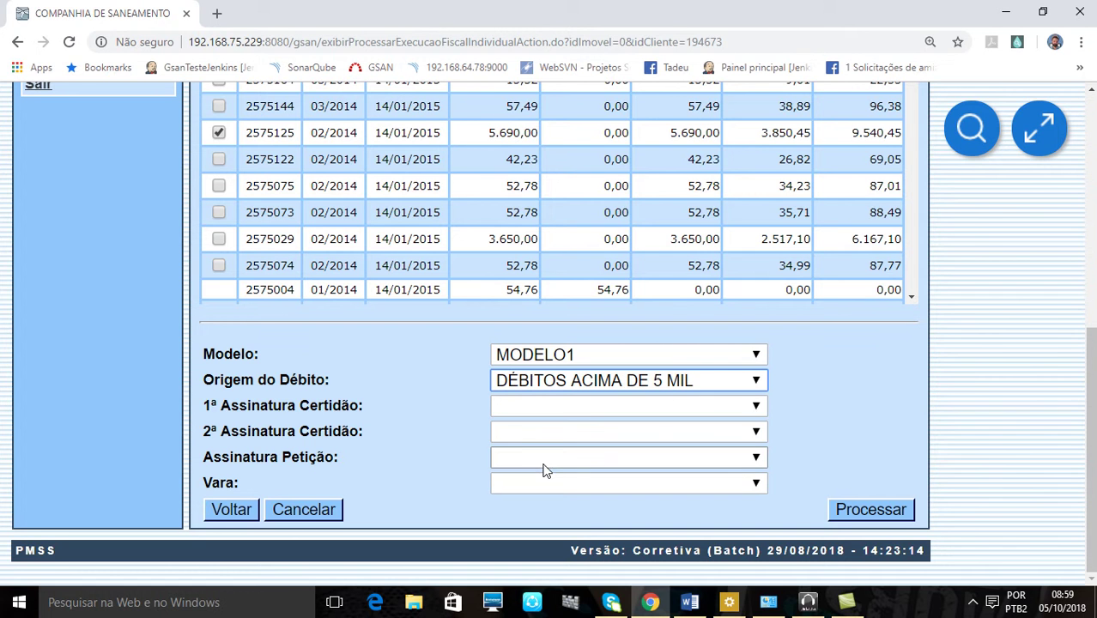
# Choose the two certificate signatories, the petition signatory, and Vara FAZENDA PÚBLICA
pyautogui.click(546, 409)
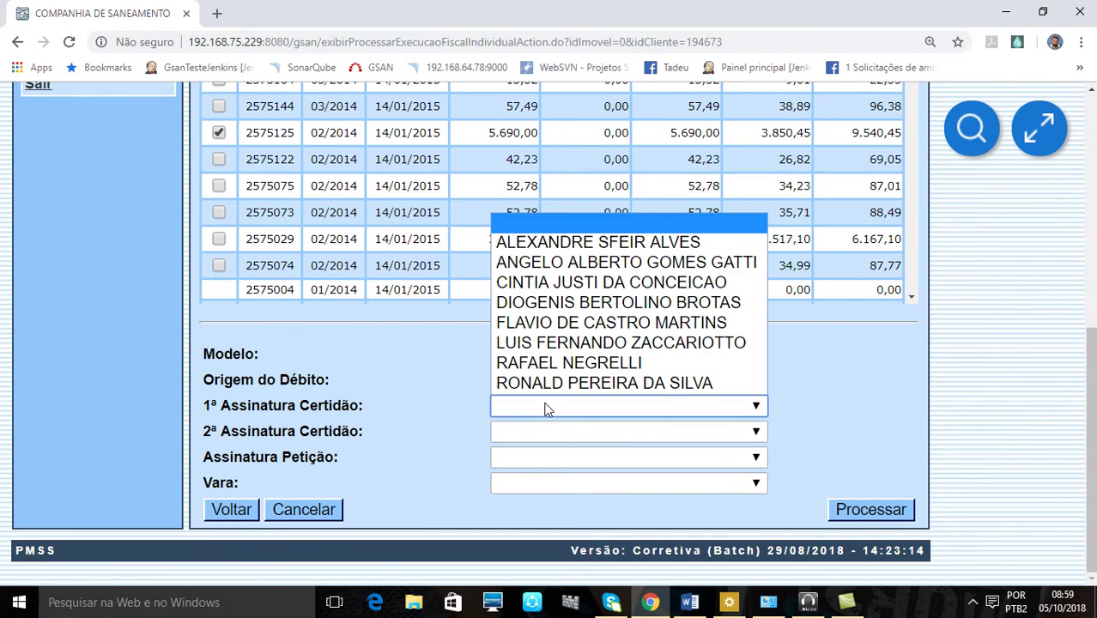
pyautogui.click(539, 243)
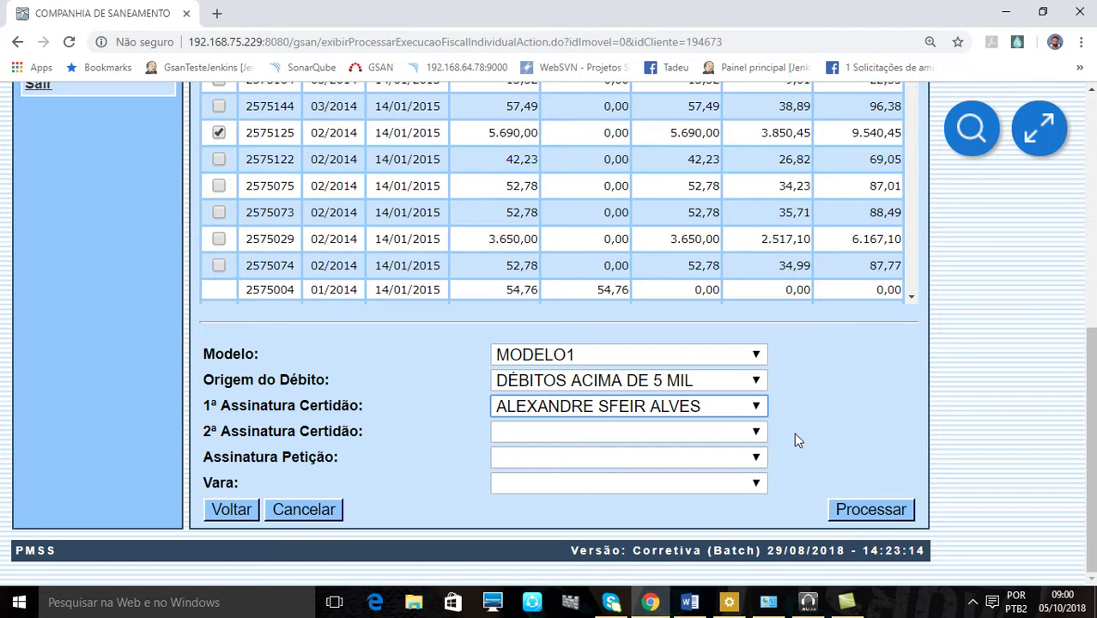
pyautogui.click(549, 437)
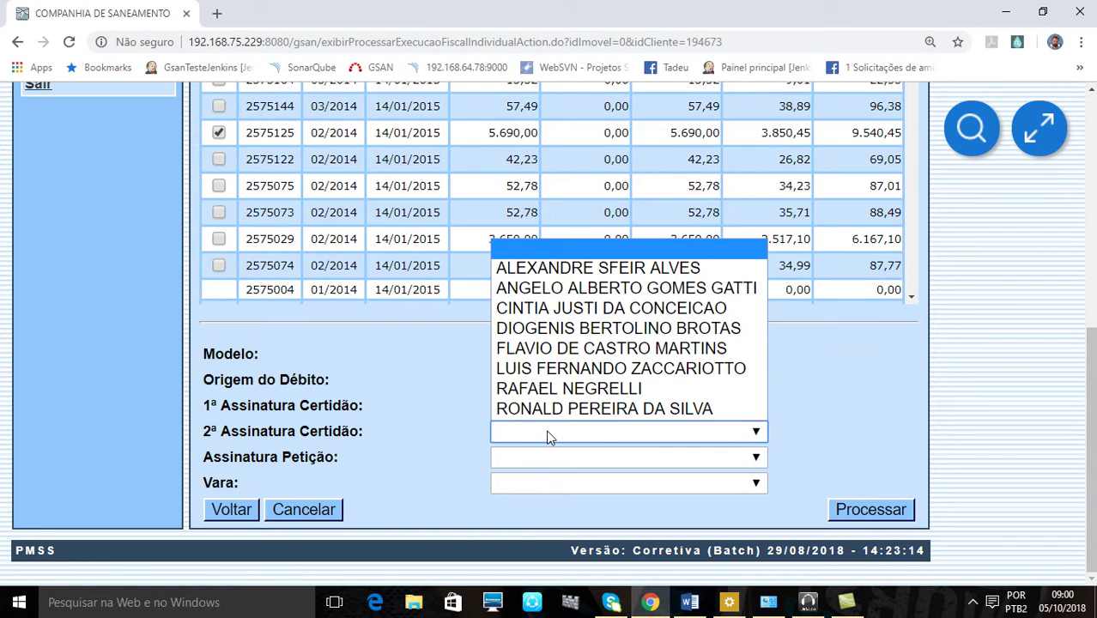
pyautogui.click(550, 288)
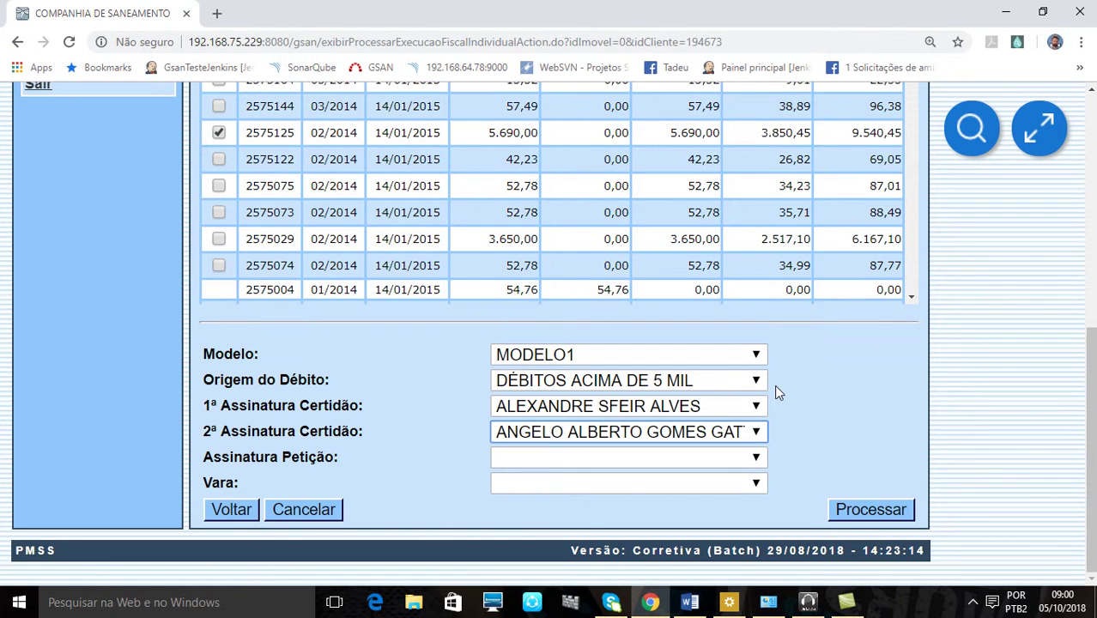
pyautogui.click(556, 464)
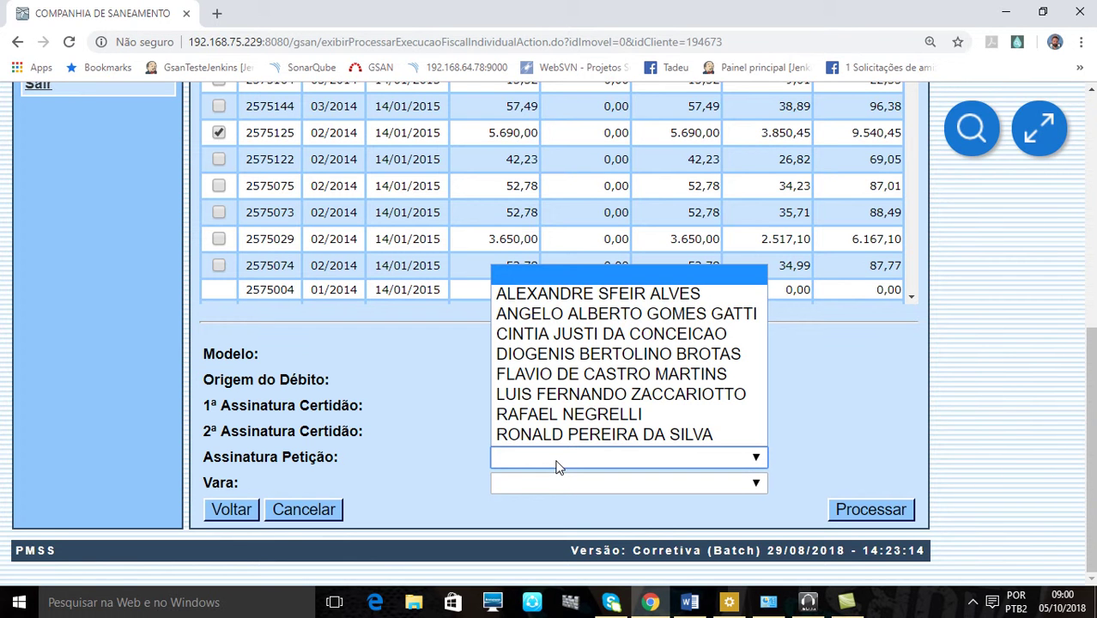
pyautogui.click(559, 339)
pyautogui.click(658, 487)
pyautogui.click(627, 522)
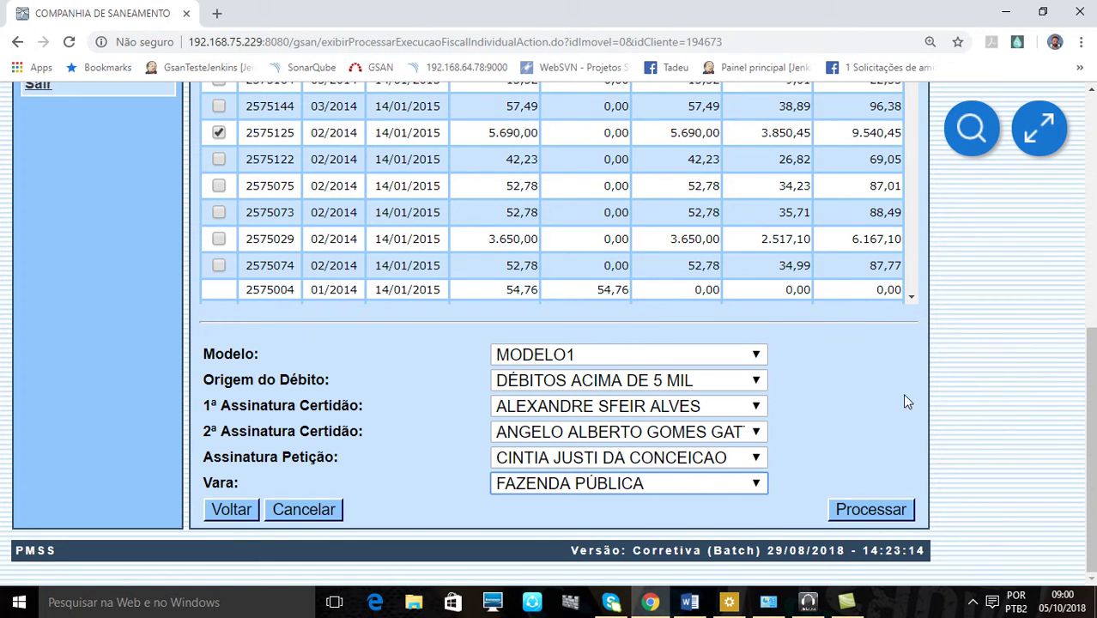
pyautogui.scroll(5, 966, 425)
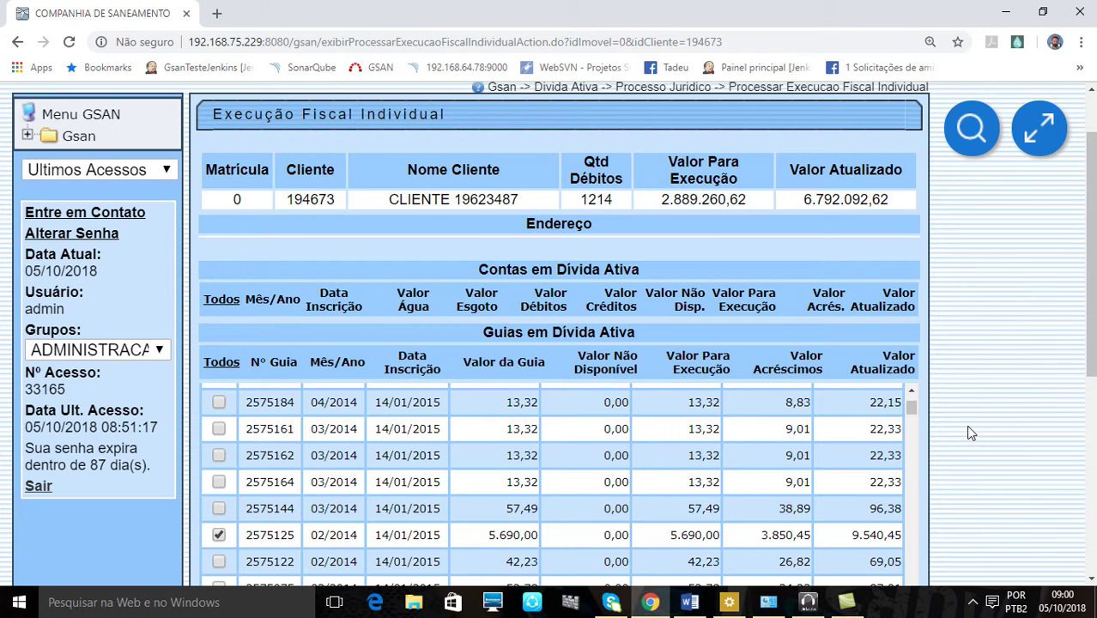
# Check the ticked guia and submit the individual fiscal execution for processing
pyautogui.scroll(-5, 967, 431)
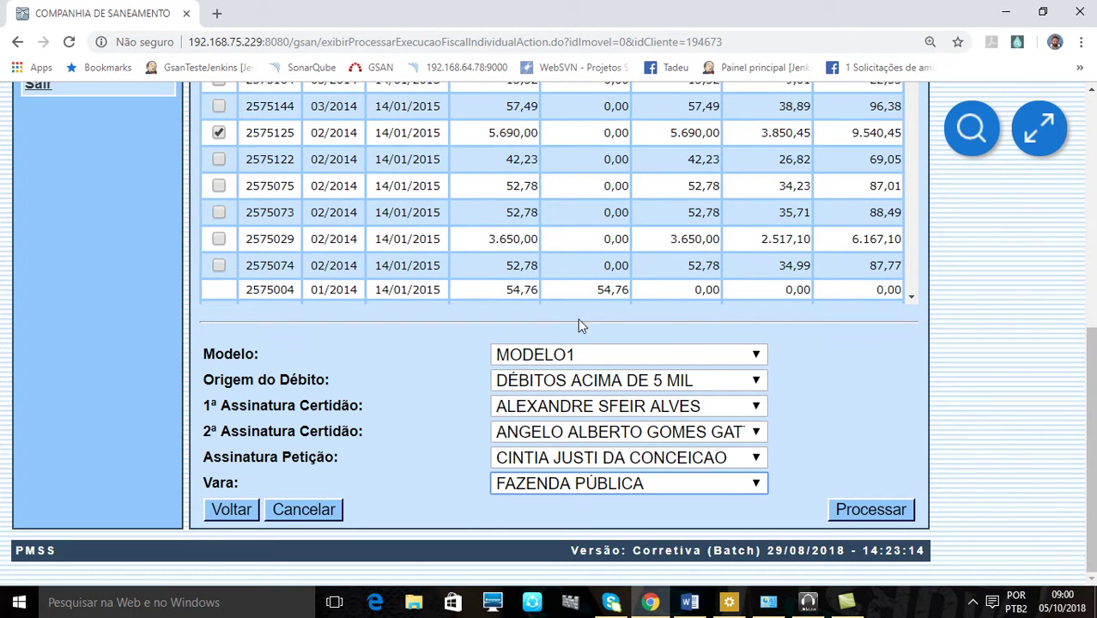
pyautogui.scroll(2, 902, 376)
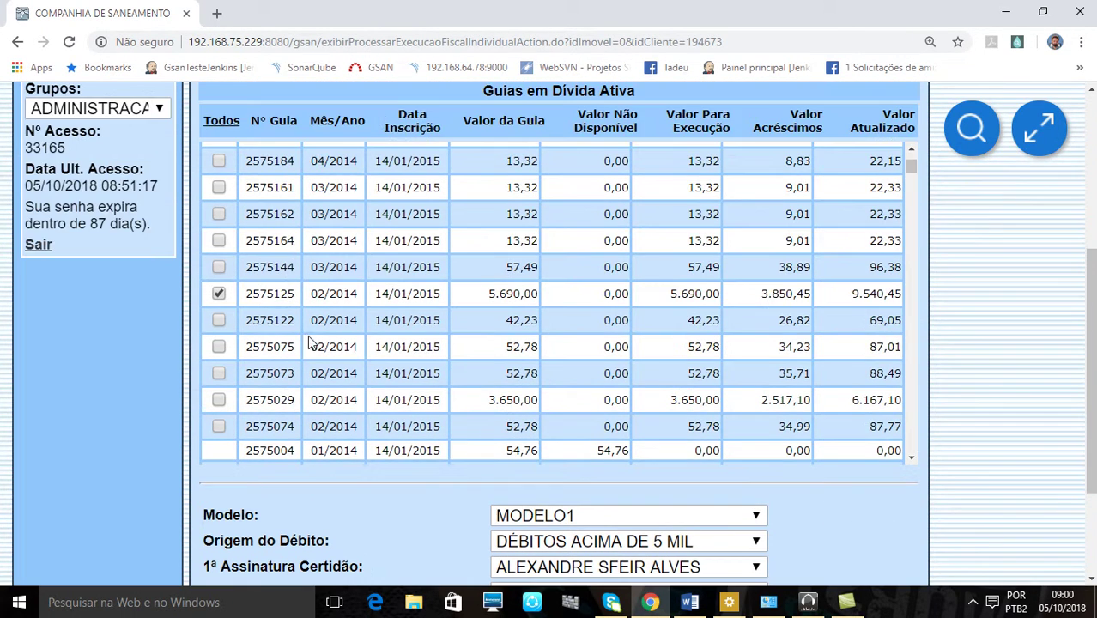
pyautogui.scroll(4, 254, 297)
pyautogui.scroll(4, 973, 289)
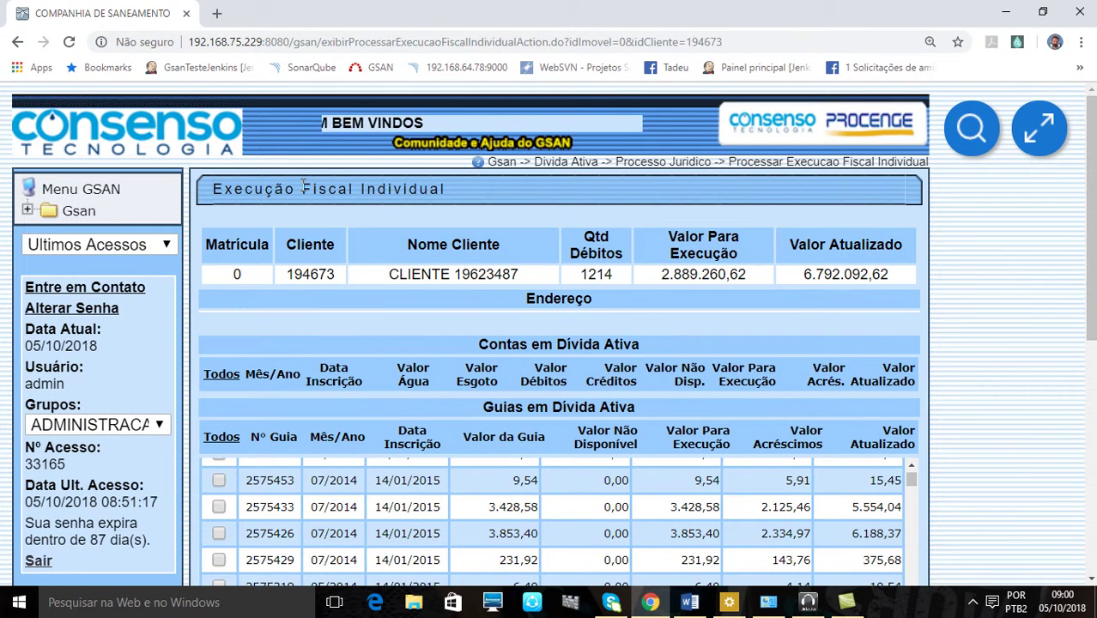
pyautogui.scroll(-5, 938, 379)
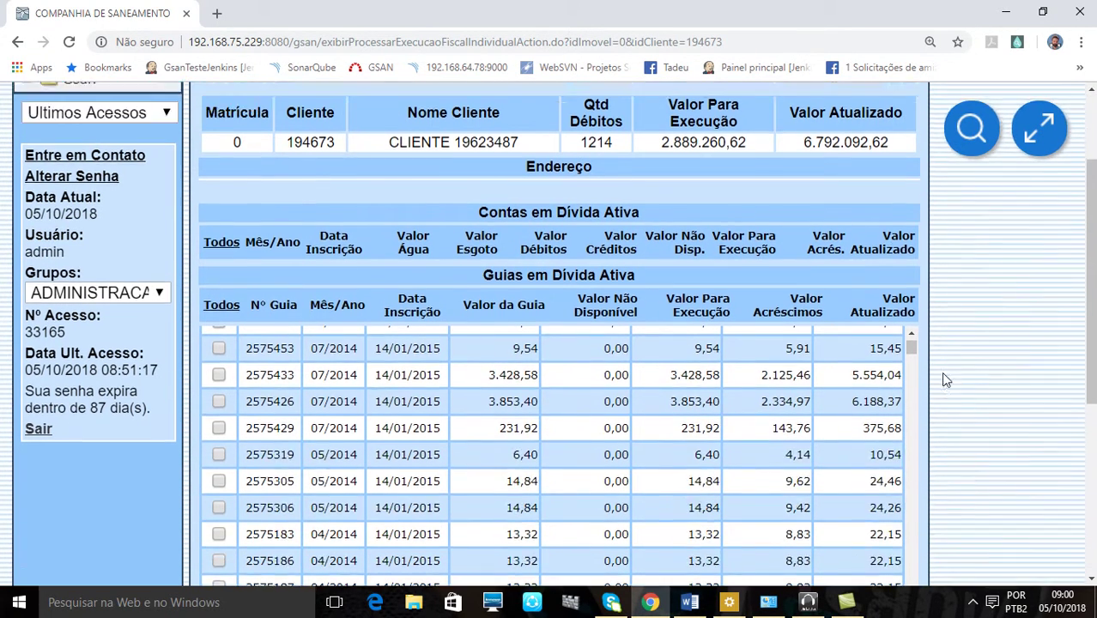
pyautogui.click(865, 508)
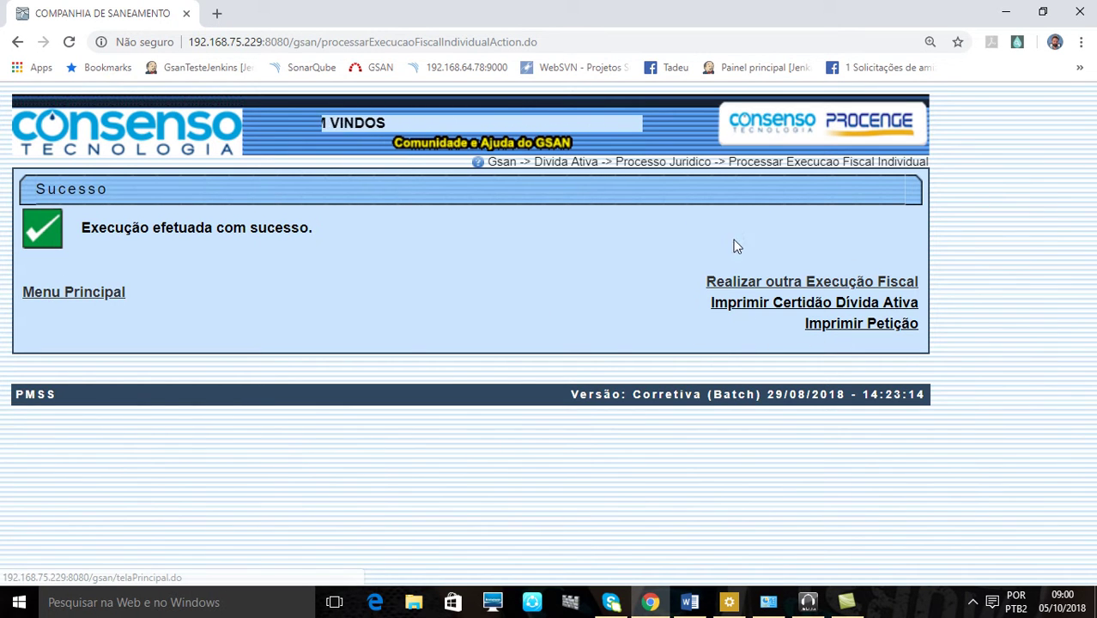
# Generate Certidão de Dívida Ativa nº 4382 as relatorio.pdf in Acrobat Reader
pyautogui.click(762, 307)
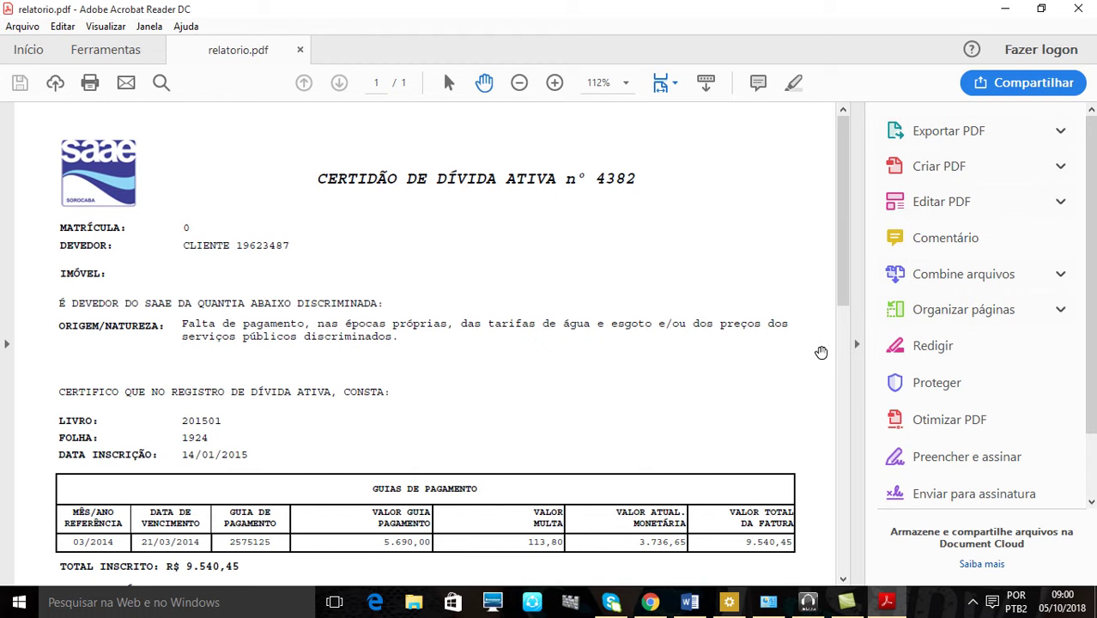
pyautogui.click(649, 603)
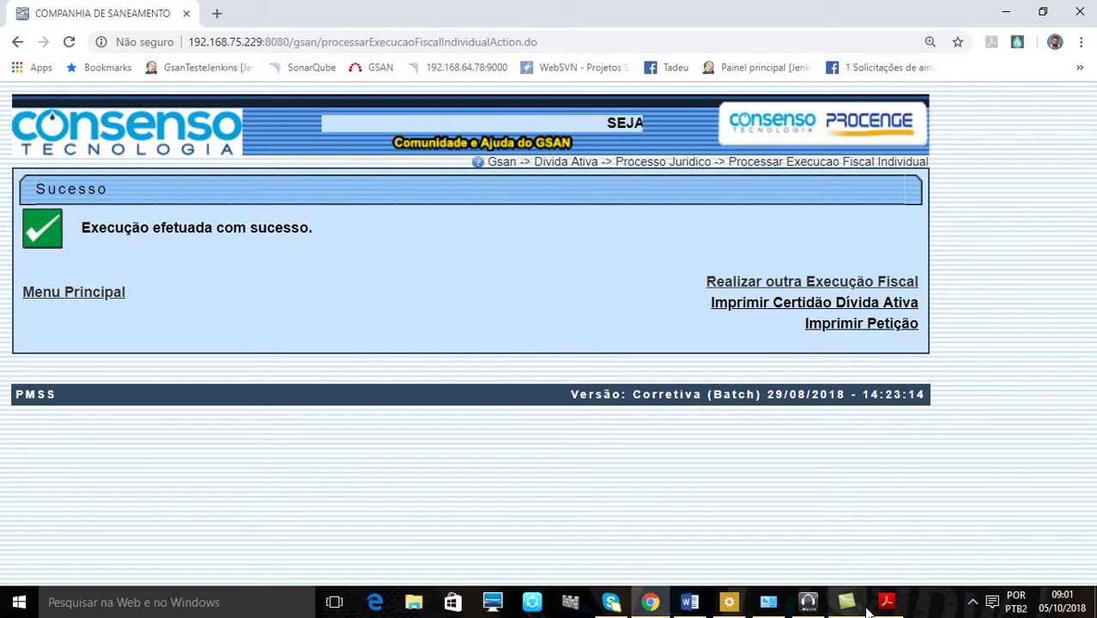
pyautogui.click(885, 603)
# Enlarge and read through the R$ 9.540,45 certificate, then return to GSAN's success page
pyautogui.click(855, 345)
pyautogui.scroll(-1, 783, 341)
pyautogui.scroll(1, 783, 340)
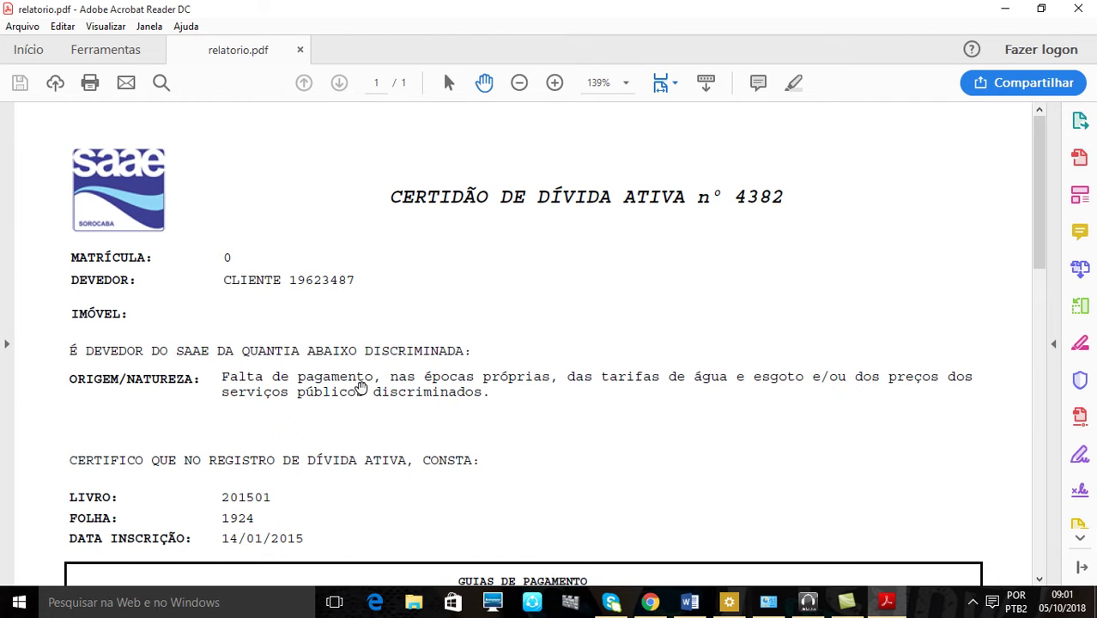
pyautogui.scroll(-2, 612, 438)
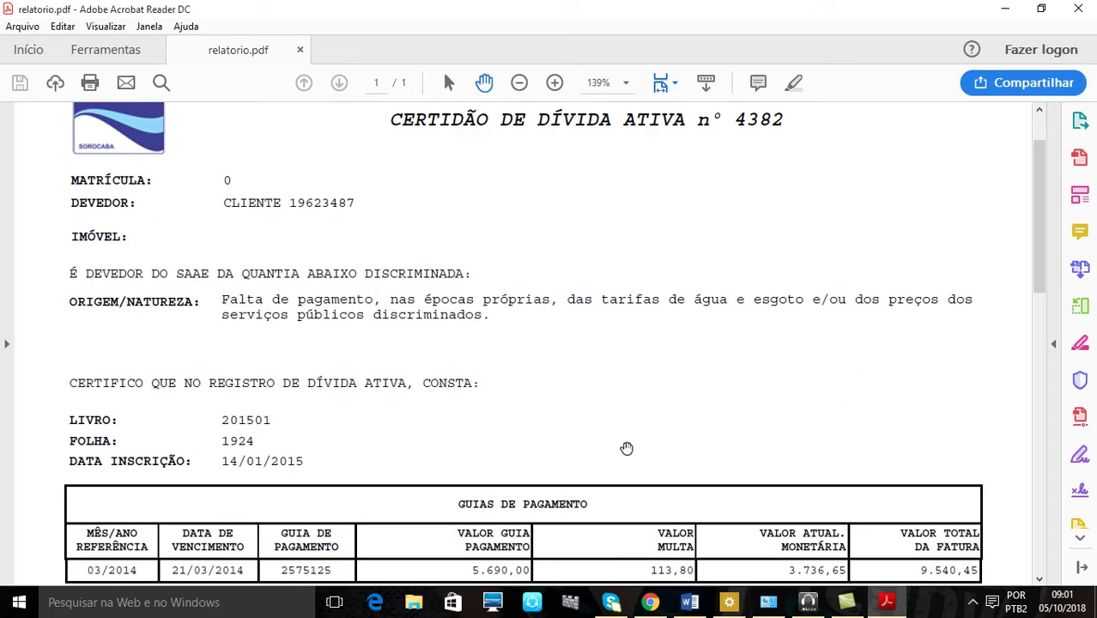
pyautogui.scroll(2, 546, 273)
pyautogui.scroll(-2, 548, 309)
pyautogui.scroll(-6, 507, 326)
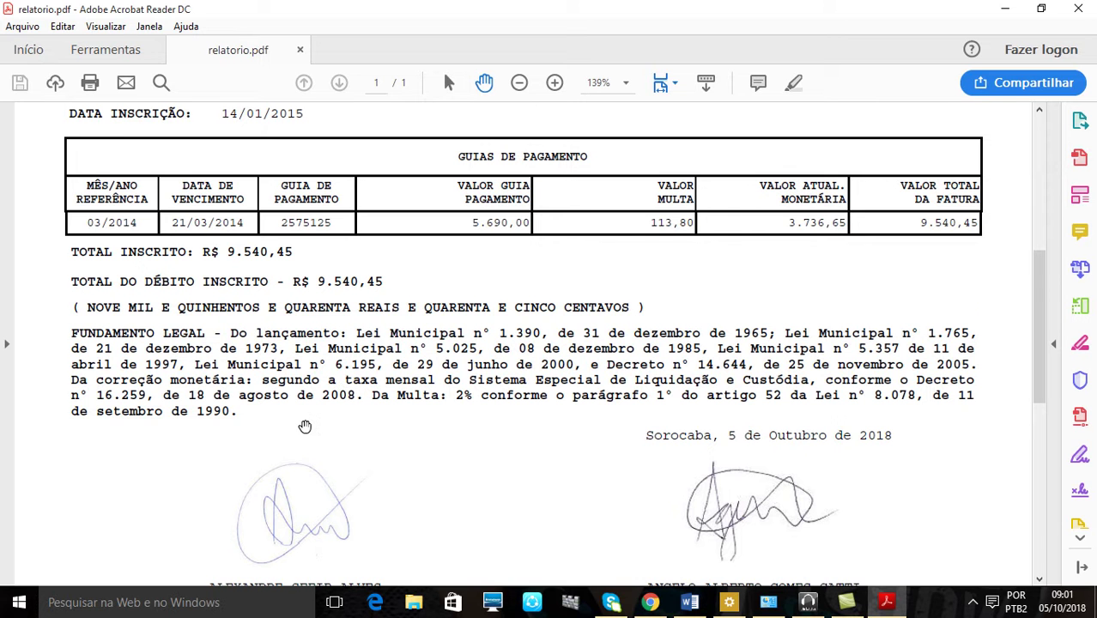
pyautogui.scroll(-5, 305, 426)
pyautogui.scroll(4, 307, 412)
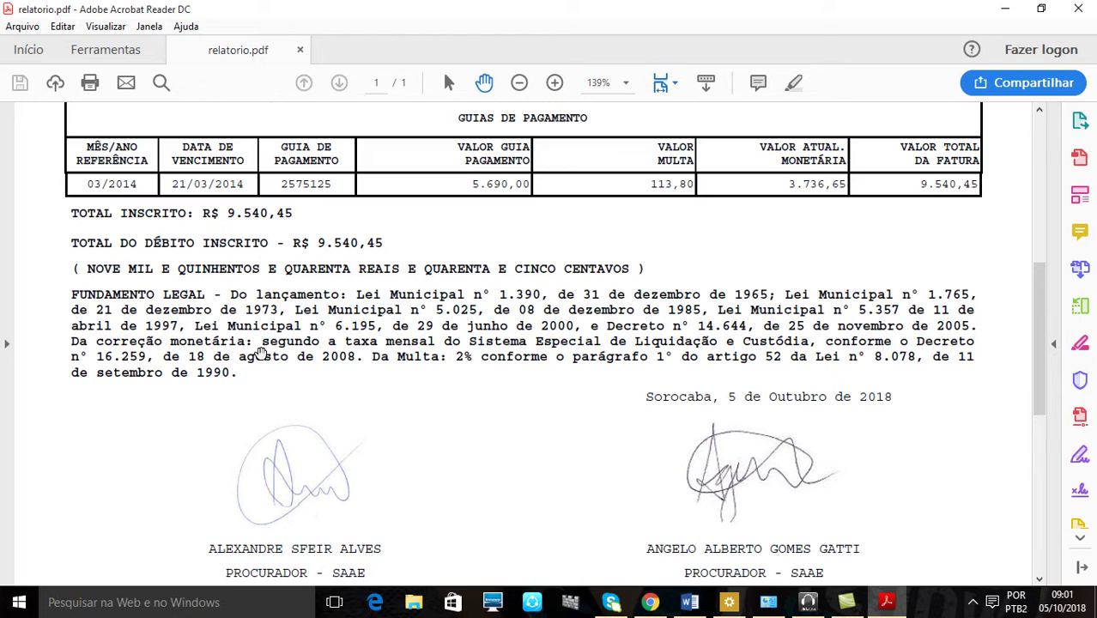
pyautogui.click(649, 601)
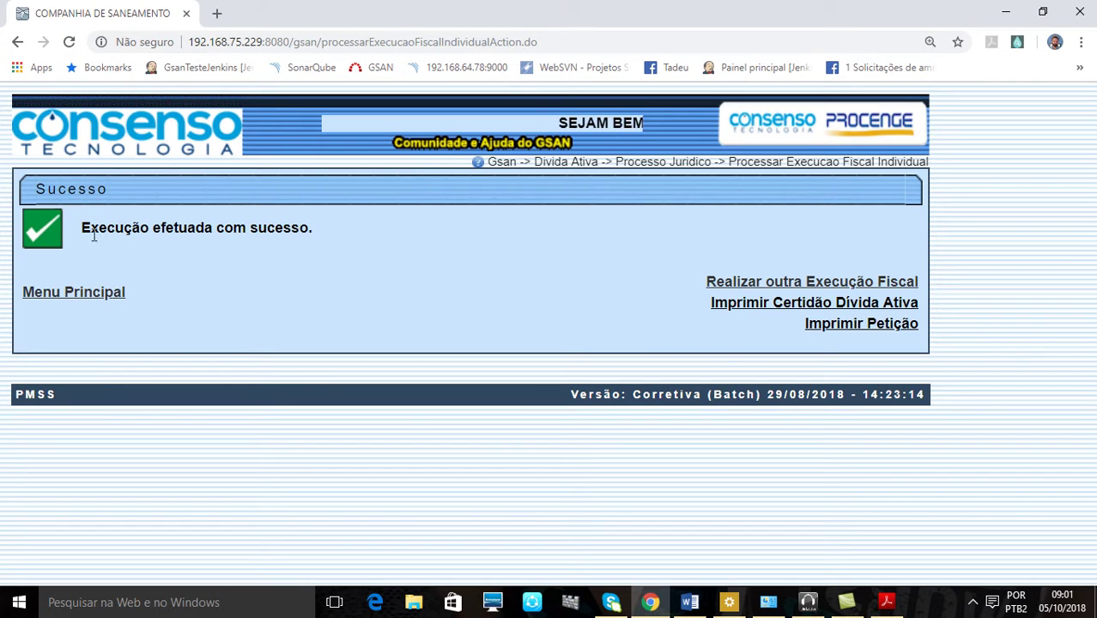
# From Menu Principal, open Divida Ativa > Processo Juridico > Inserir Motivo Debito Origem
pyautogui.click(93, 293)
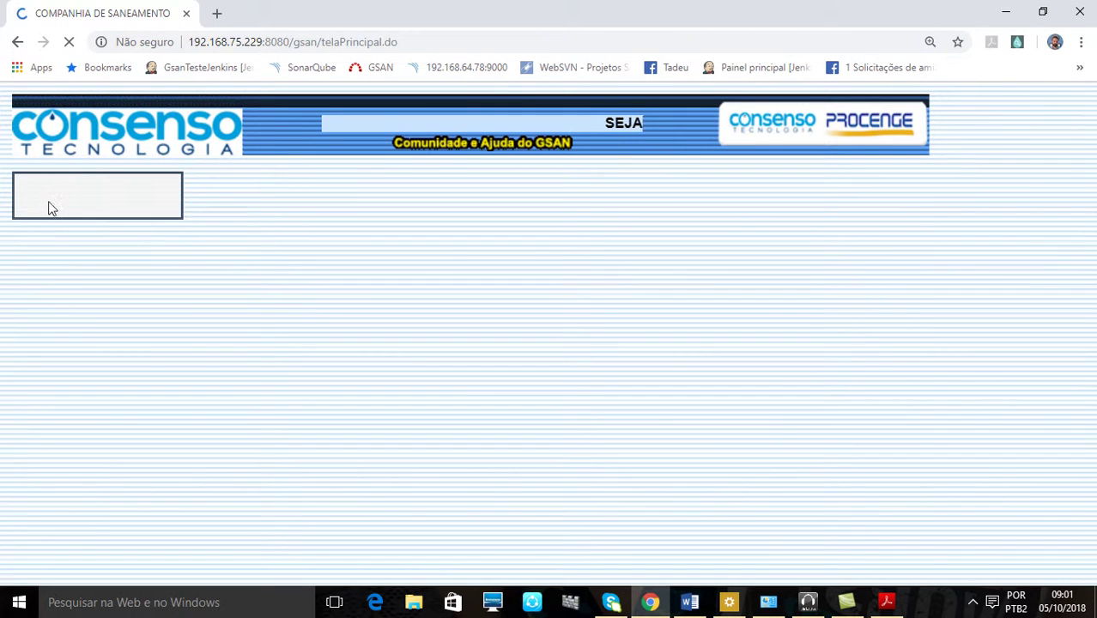
pyautogui.click(58, 216)
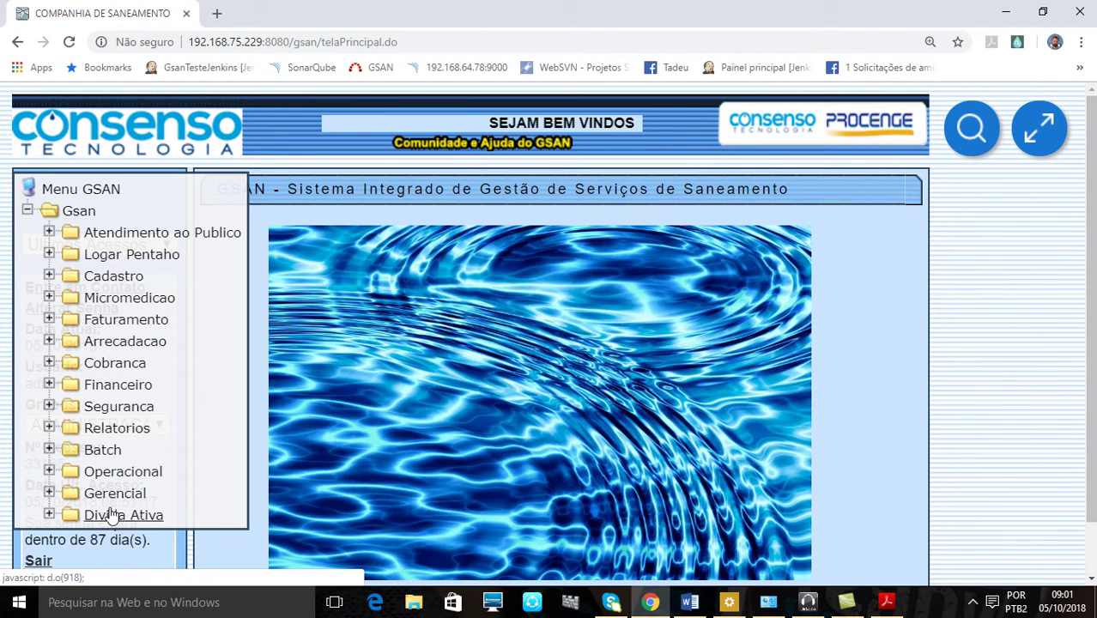
pyautogui.click(118, 514)
pyautogui.scroll(-3, 163, 496)
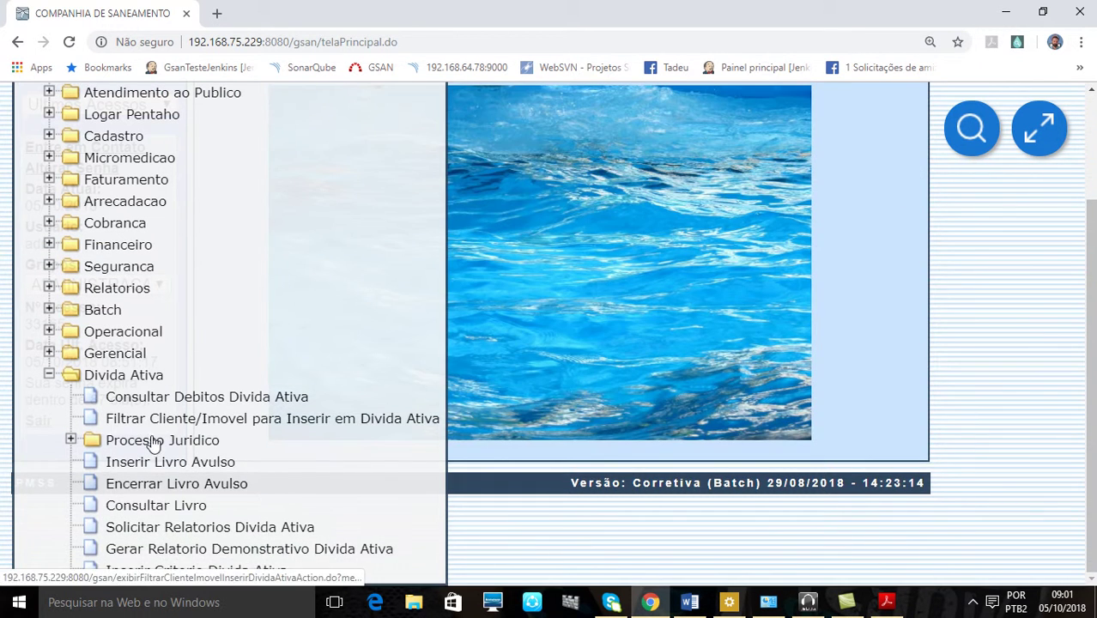
pyautogui.click(157, 441)
pyautogui.scroll(-2, 213, 382)
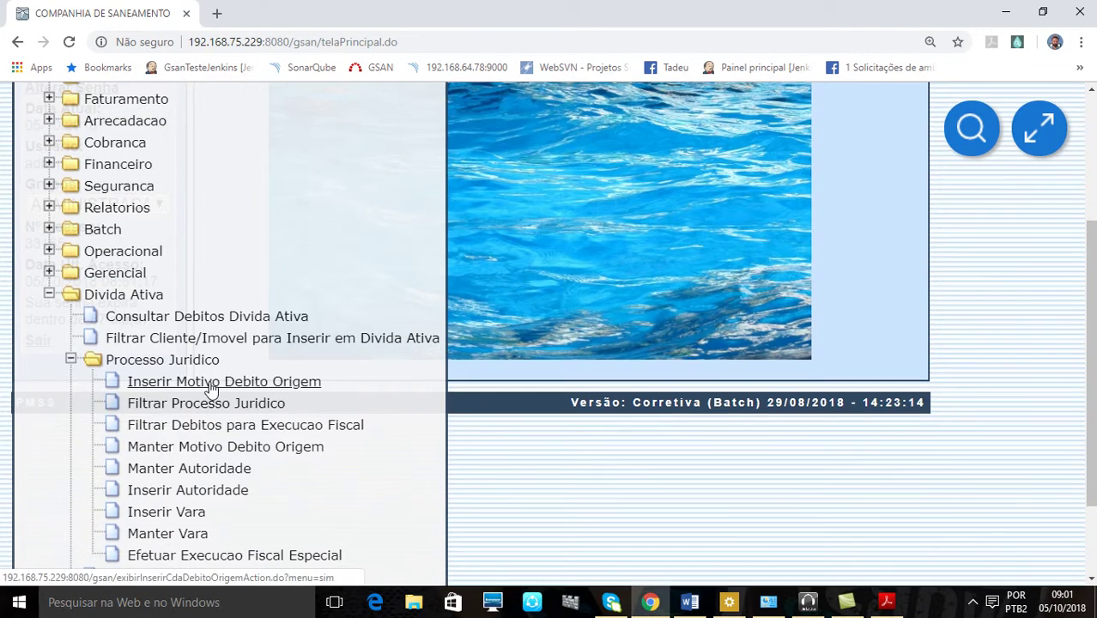
pyautogui.click(213, 382)
# Move back and forth between the form's Texto and Fundamento Legal fields
pyautogui.click(473, 329)
pyautogui.click(474, 442)
pyautogui.click(450, 345)
pyautogui.click(482, 453)
pyautogui.click(435, 335)
pyautogui.click(479, 441)
pyautogui.click(473, 370)
pyautogui.click(504, 474)
pyautogui.click(459, 338)
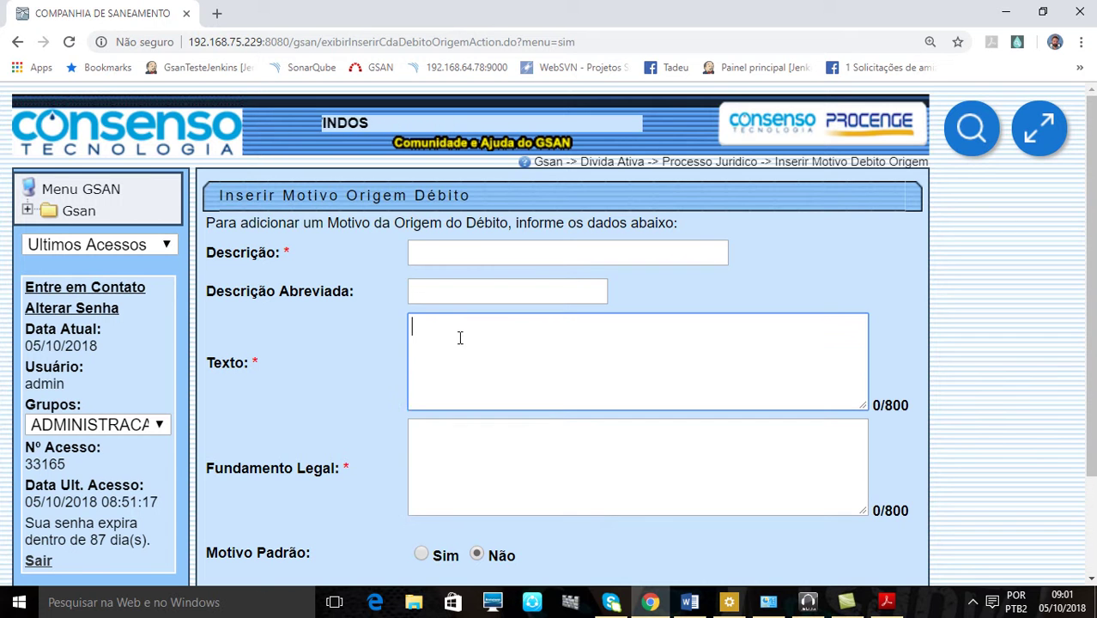
pyautogui.scroll(-2, 555, 377)
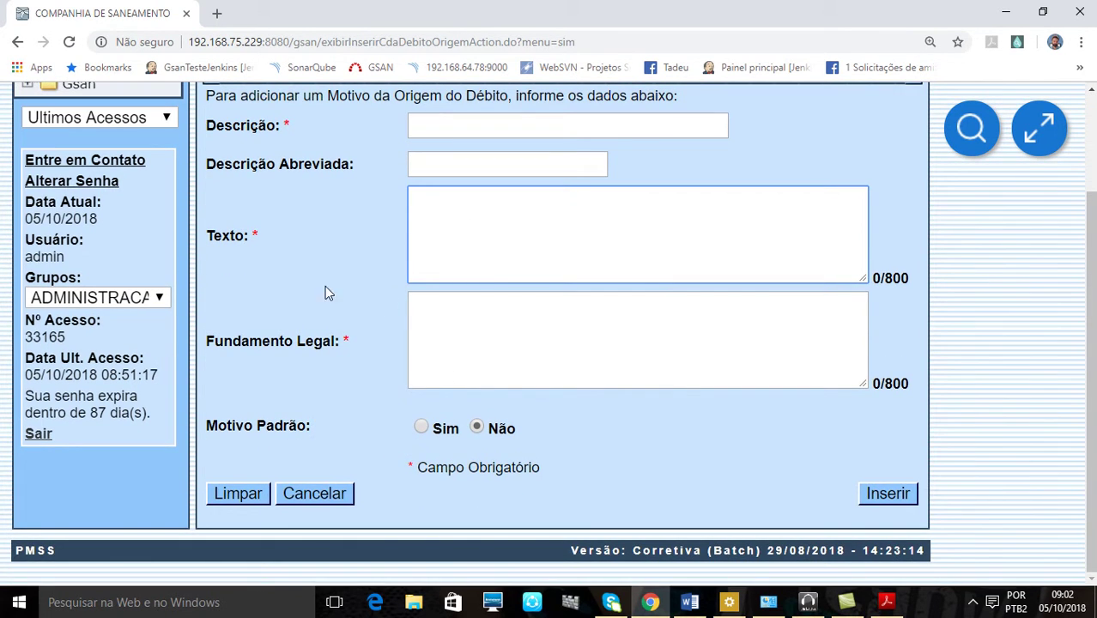
# Look at the certificate PDF again and come back to the GSAN form
pyautogui.click(886, 601)
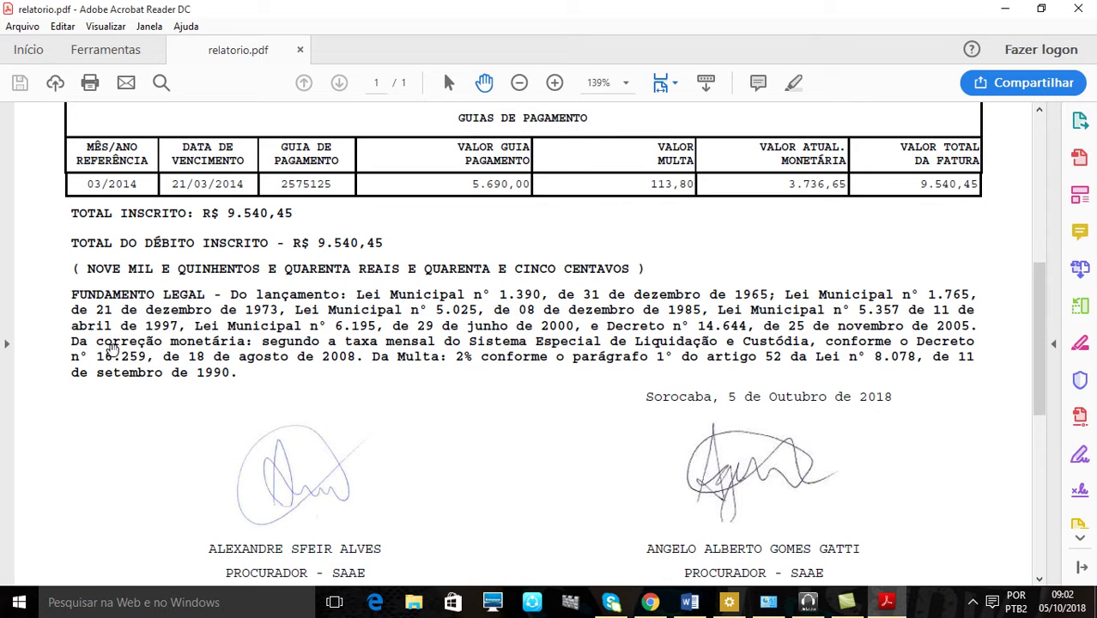
pyautogui.scroll(5, 112, 306)
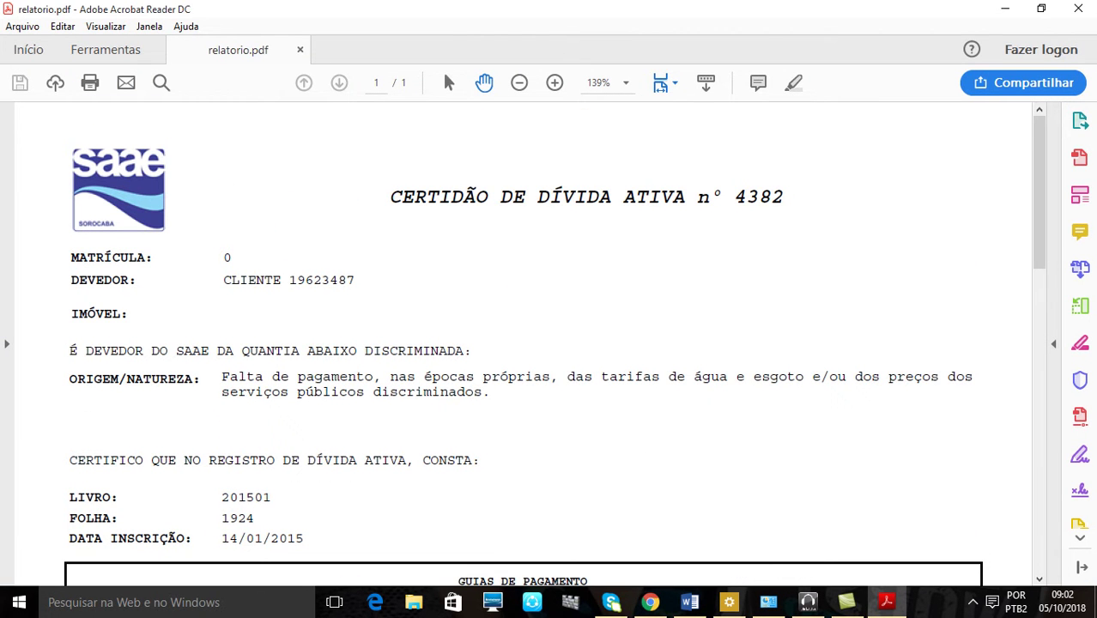
pyautogui.click(649, 601)
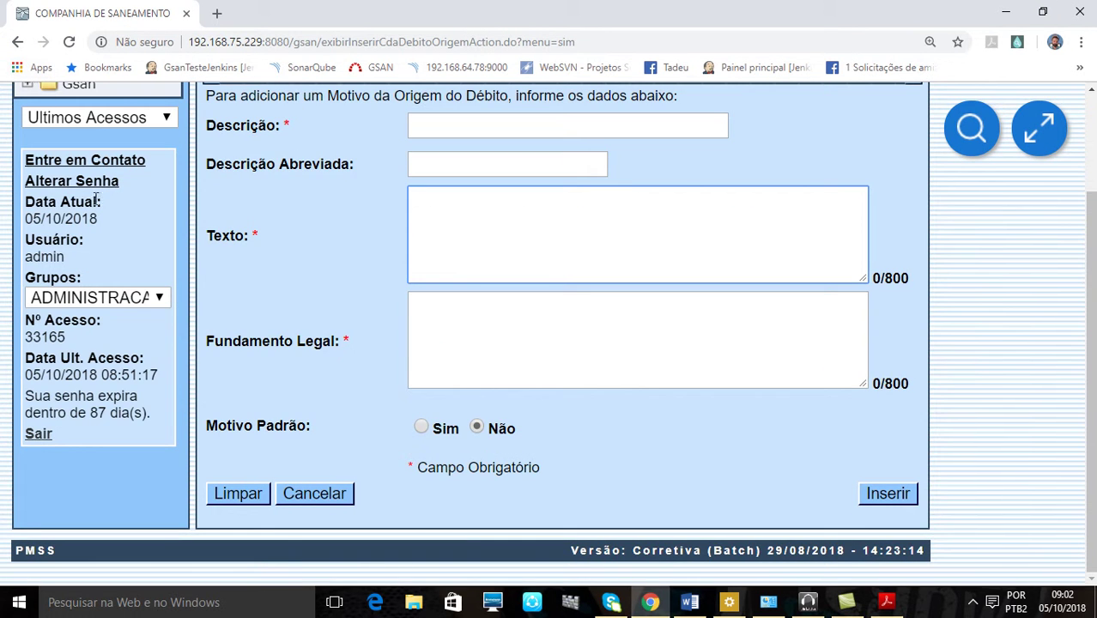
pyautogui.scroll(3, 120, 128)
# Expand Gsan > Divida Ativa > Processo Juridico in the menu tree again
pyautogui.click(69, 214)
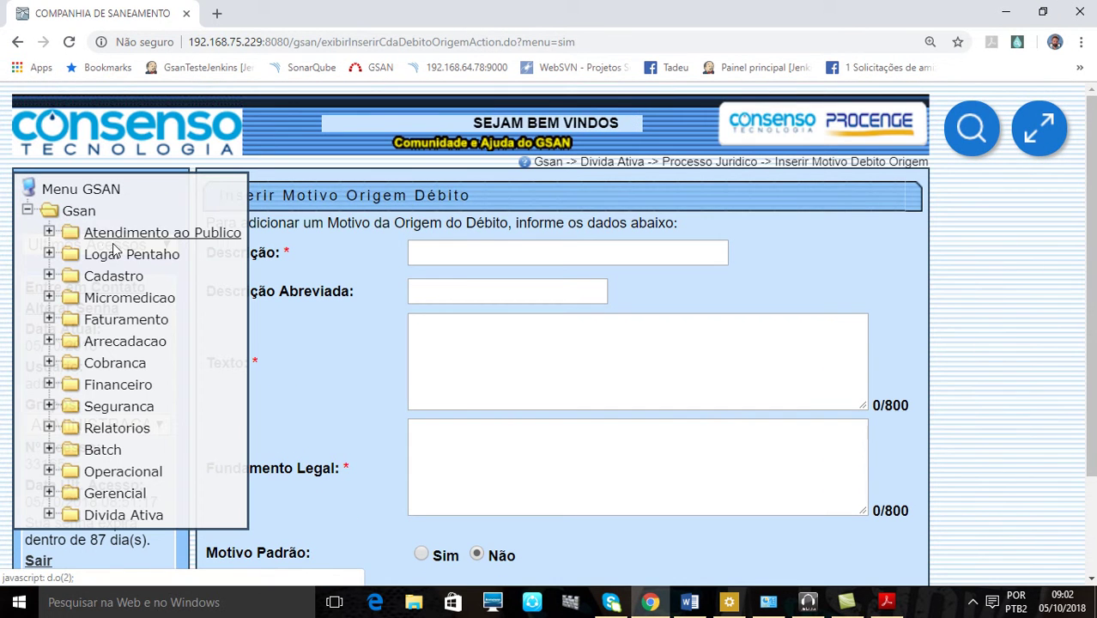
pyautogui.click(137, 519)
pyautogui.scroll(-2, 233, 455)
pyautogui.click(221, 441)
pyautogui.scroll(-2, 223, 441)
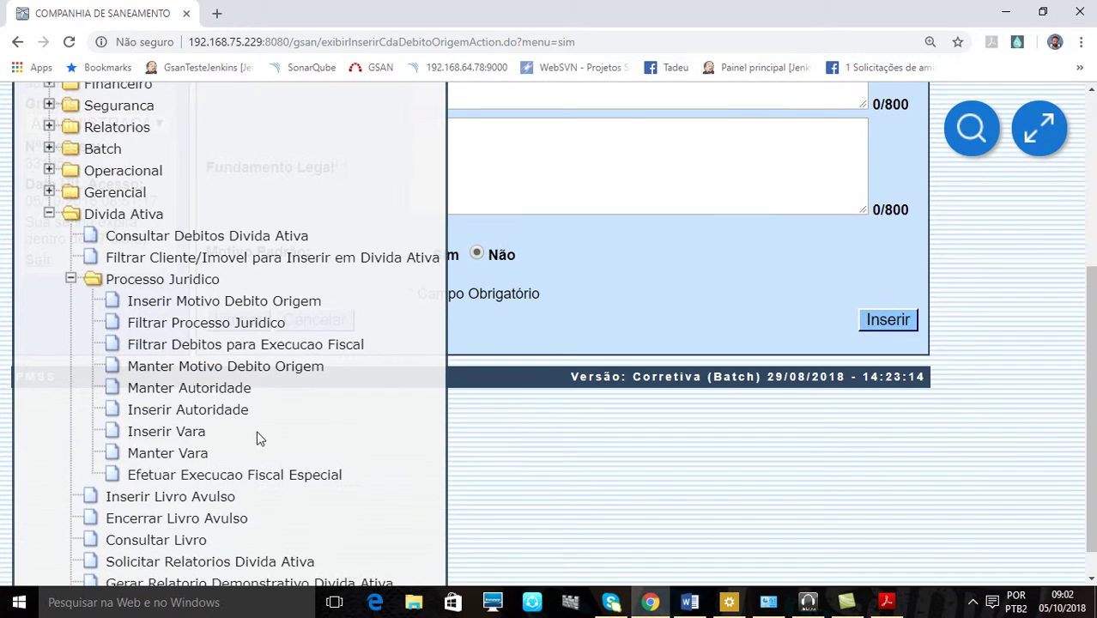
# Run the fiscal-execution debt filter with Considerar Contas em Revisão left at Não, then show relatorio.pdf
pyautogui.click(204, 344)
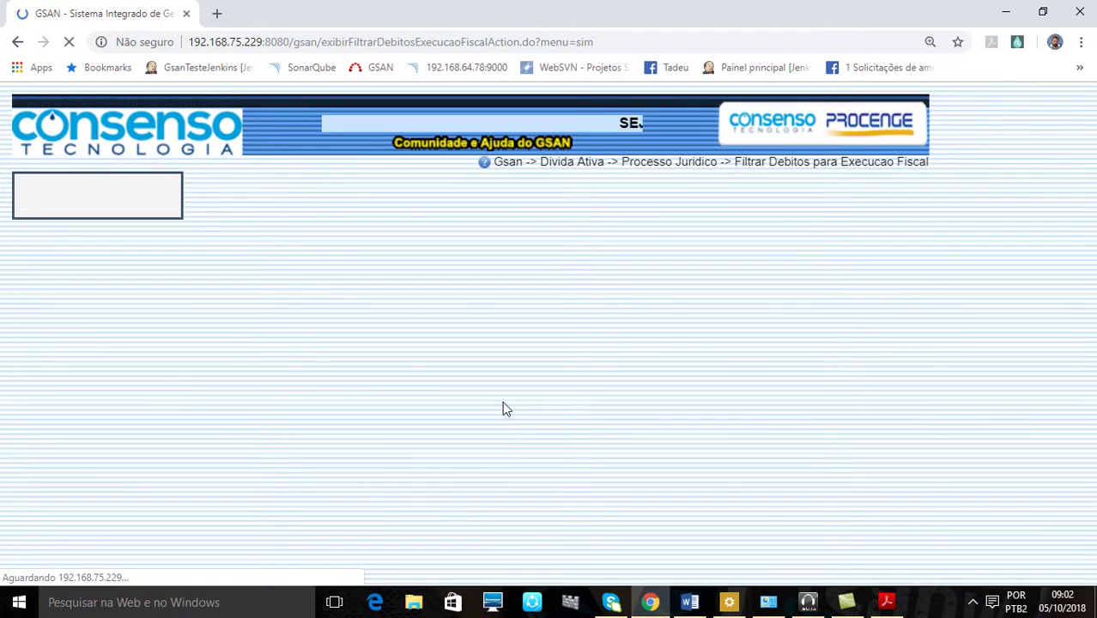
pyautogui.scroll(-2, 501, 405)
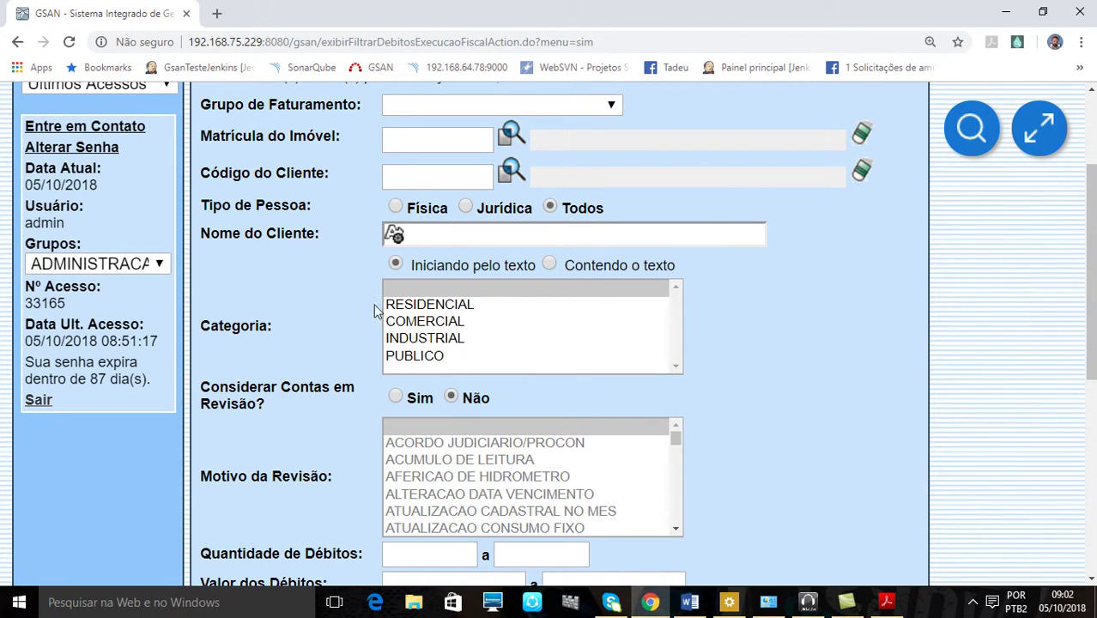
pyautogui.click(396, 398)
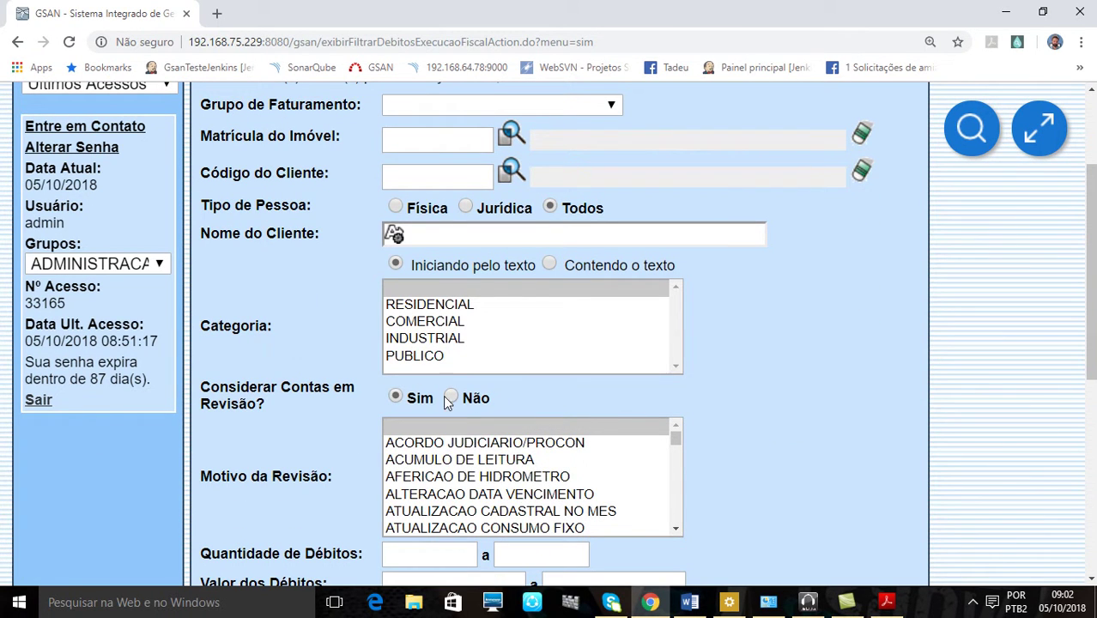
pyautogui.click(450, 397)
pyautogui.scroll(-5, 822, 365)
pyautogui.click(884, 497)
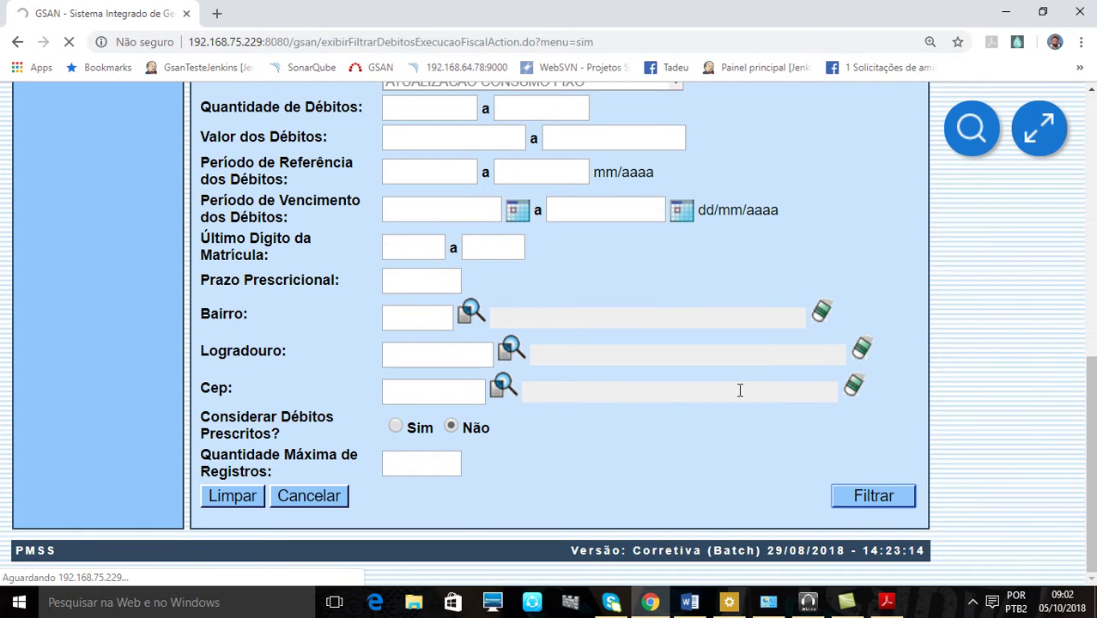
pyautogui.click(877, 605)
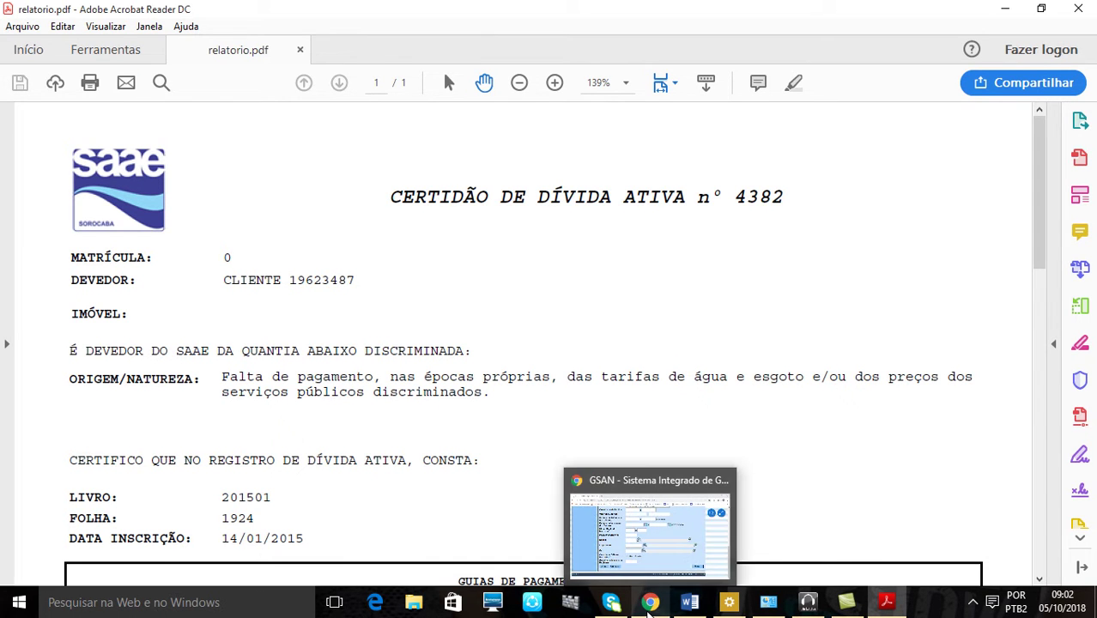
# Return to GSAN's batch list and open the first client, who has 1213 debts
pyautogui.click(650, 604)
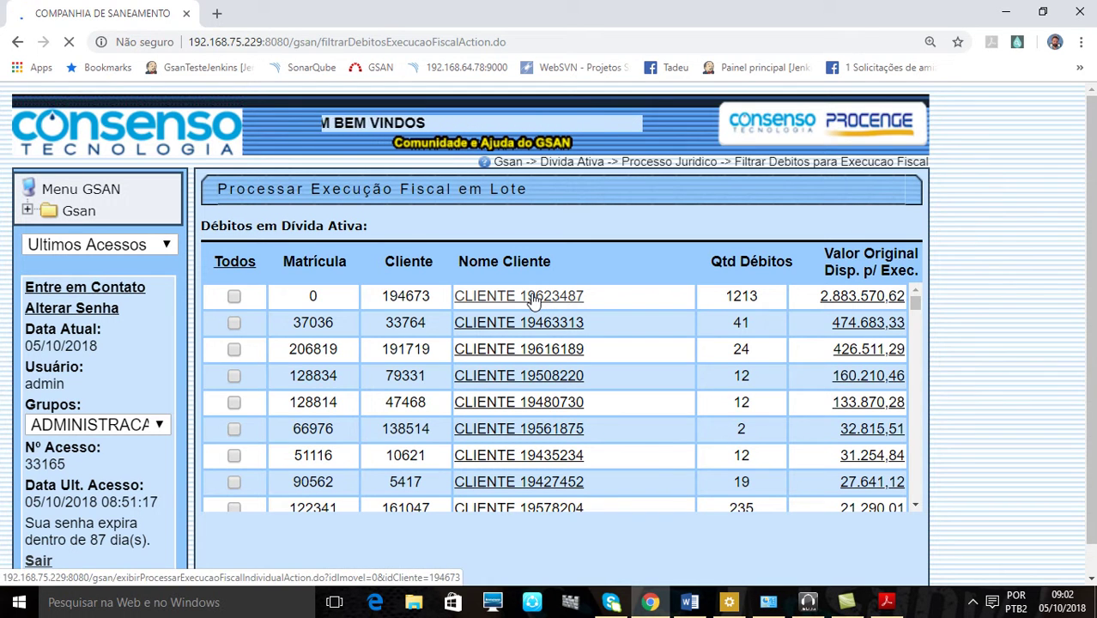
pyautogui.click(534, 298)
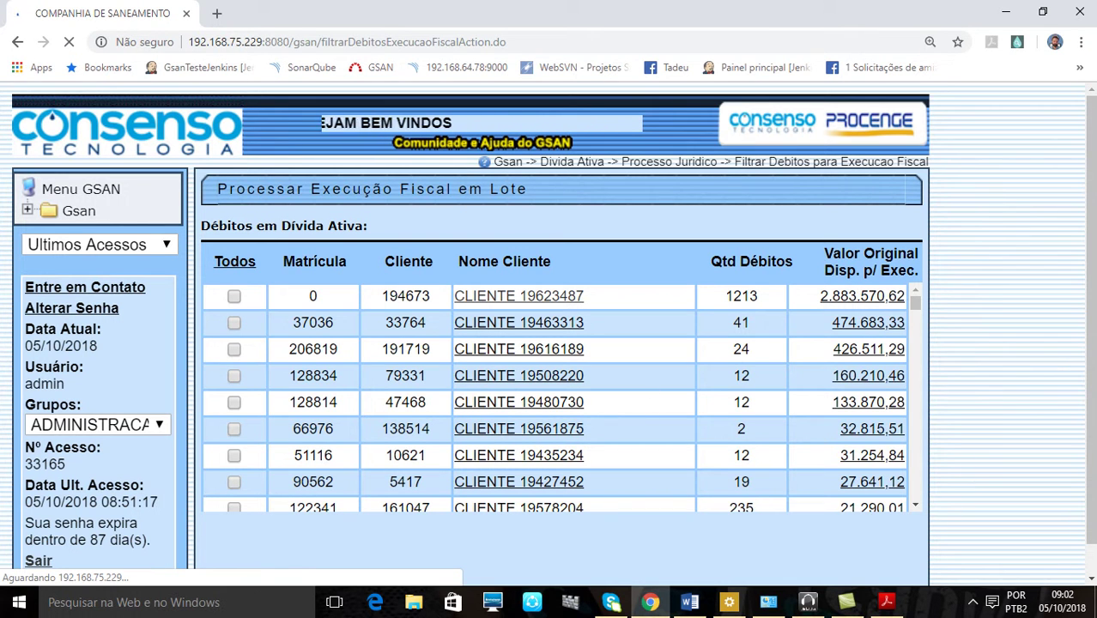
# Scroll Certidão de Dívida Ativa nº 4382 down to its signatures, then go back to GSAN
pyautogui.scroll(-10, 768, 400)
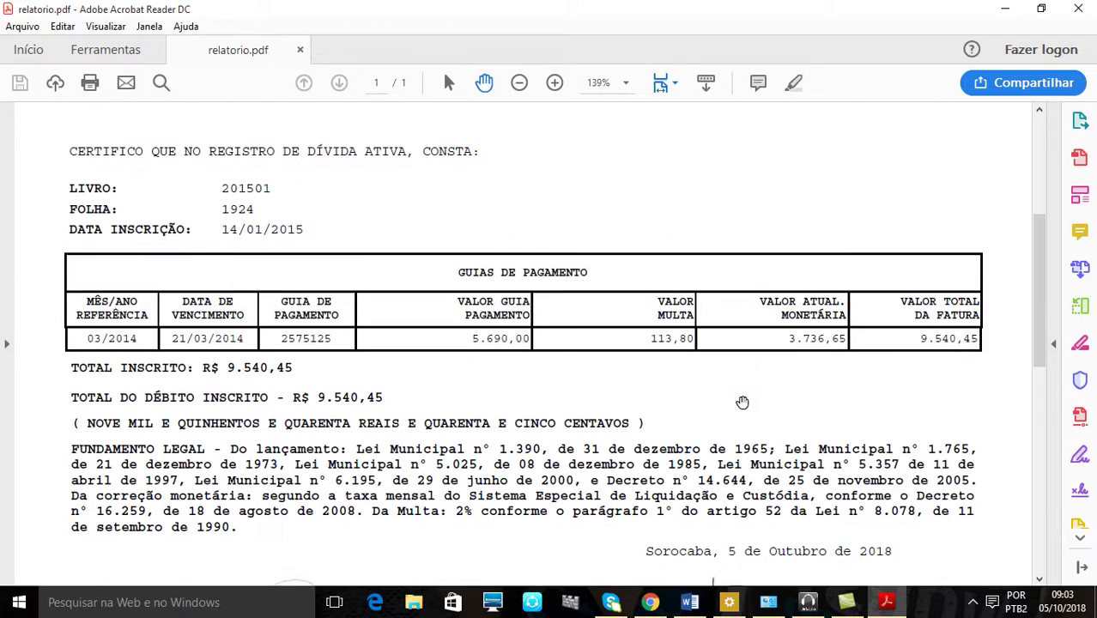
pyautogui.scroll(-7, 726, 396)
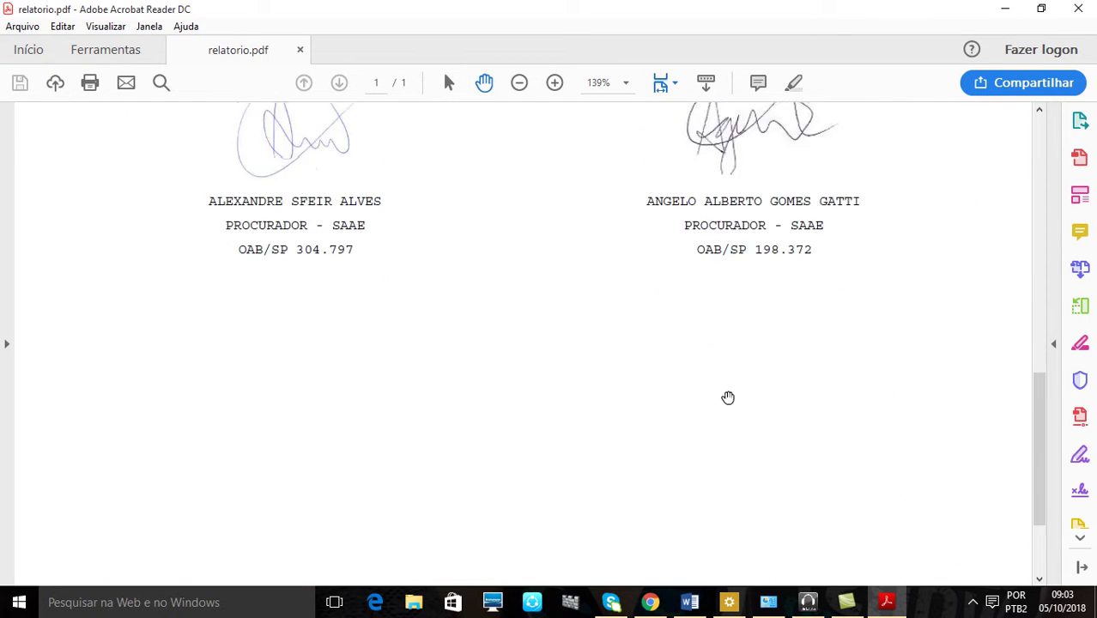
pyautogui.scroll(15, 723, 399)
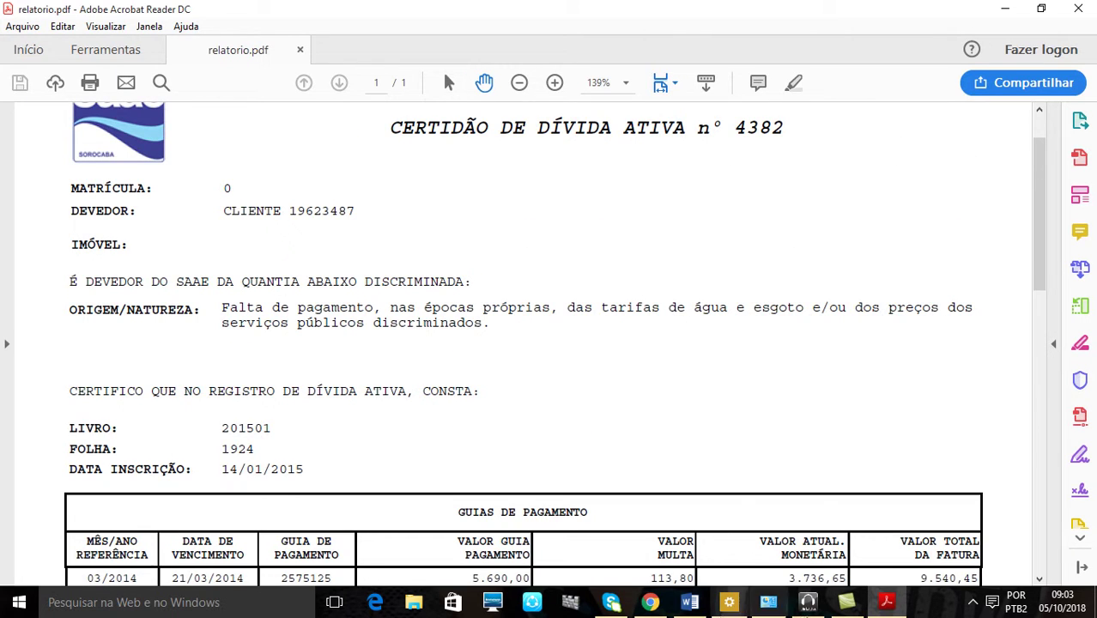
pyautogui.moveTo(650, 601)
pyautogui.scroll(-10, 697, 392)
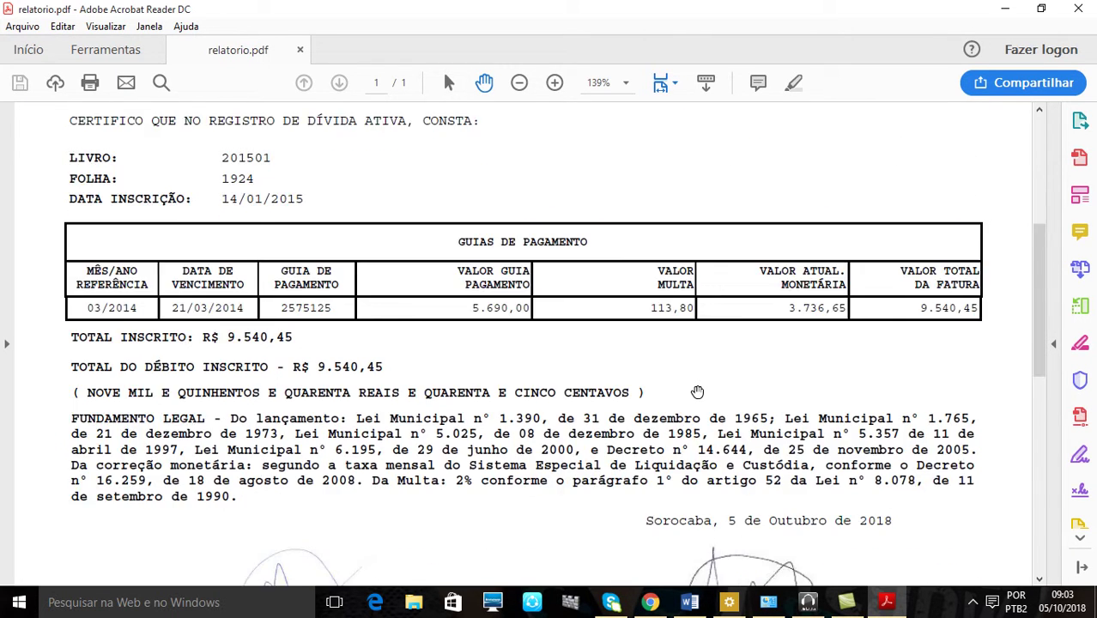
pyautogui.scroll(-5, 696, 395)
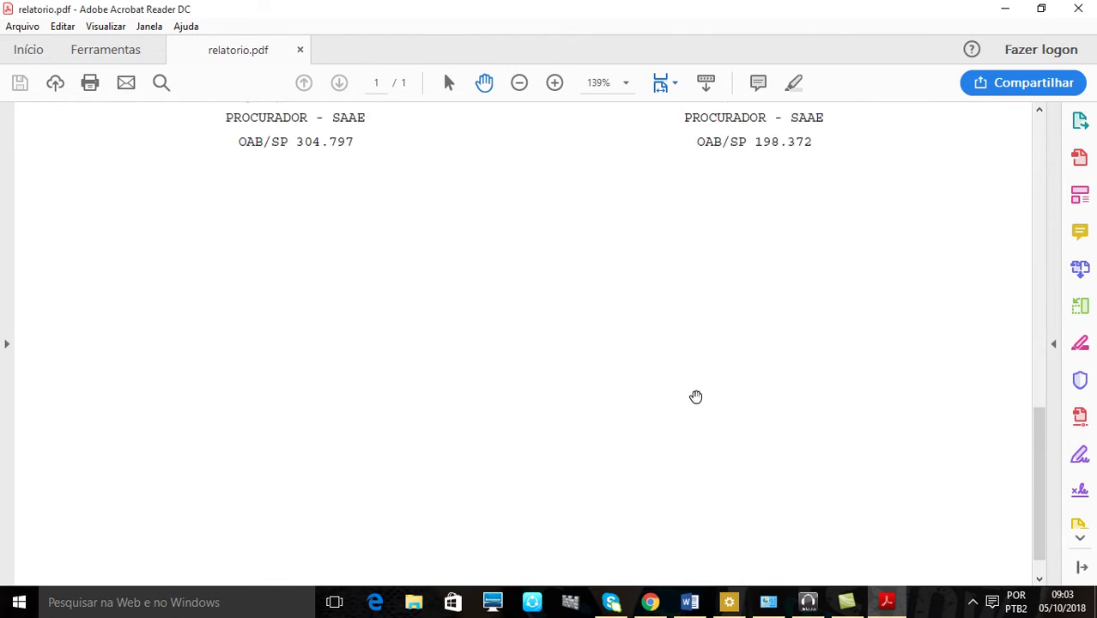
pyautogui.click(649, 602)
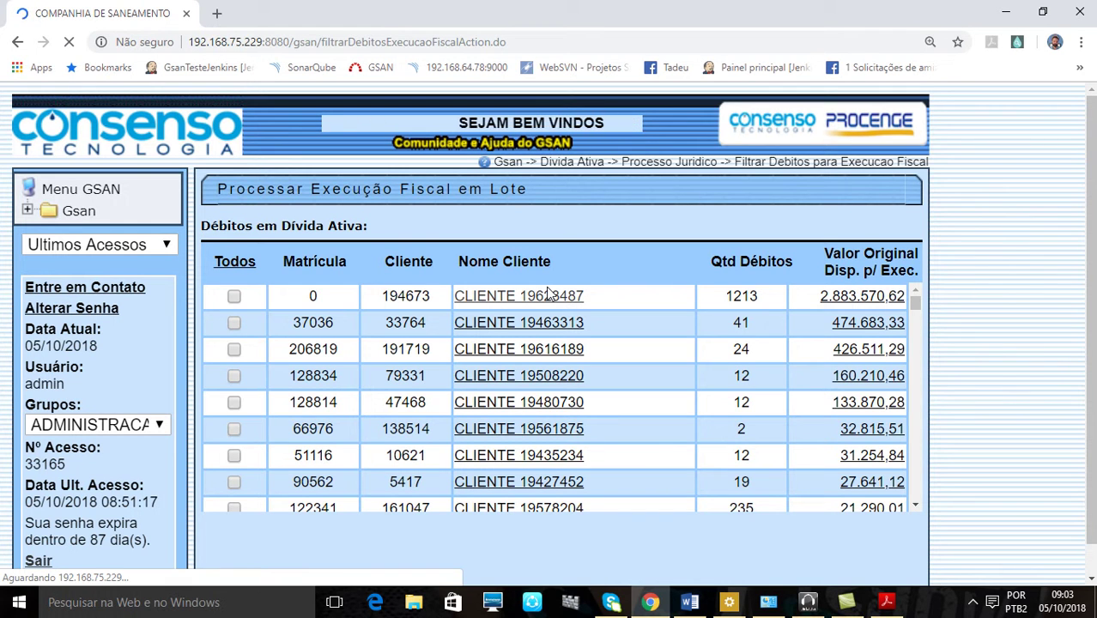
# For the 07/2014 guide, set model MODELO1 and debt origin DÉBITOS ACIMA DE 5 MIL
pyautogui.scroll(-1, 1009, 420)
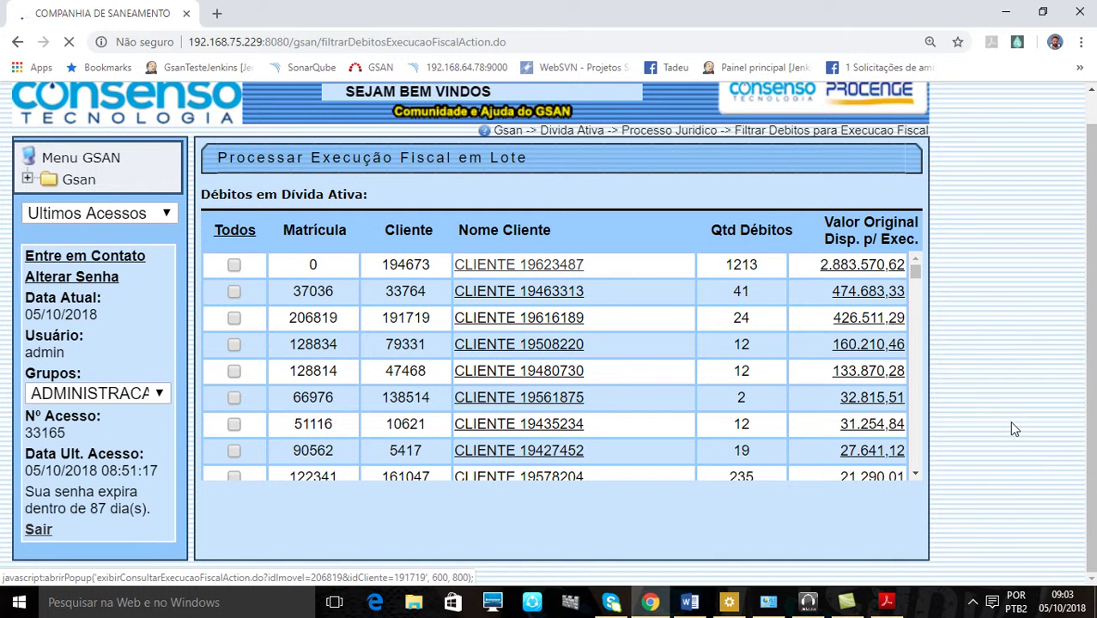
pyautogui.scroll(1, 1008, 426)
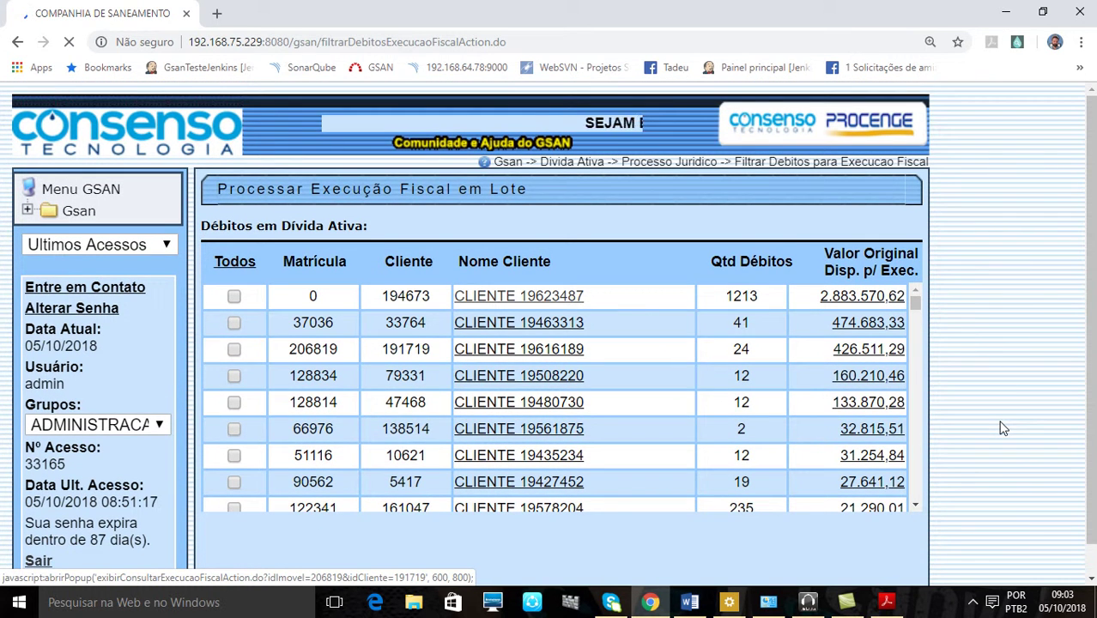
pyautogui.scroll(-3, 641, 325)
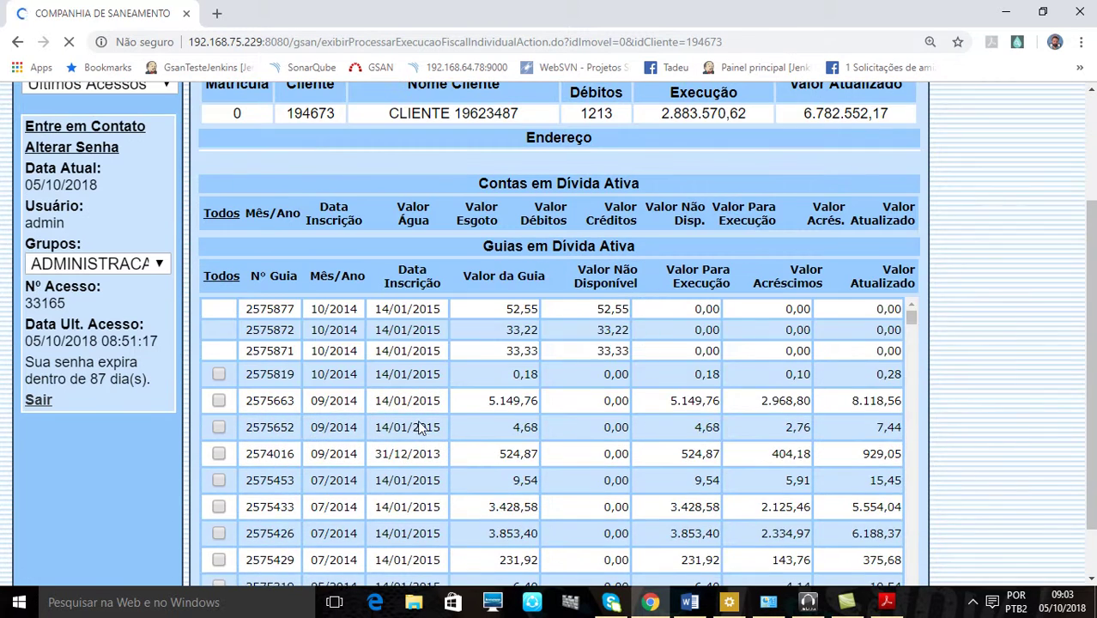
pyautogui.scroll(-3, 663, 379)
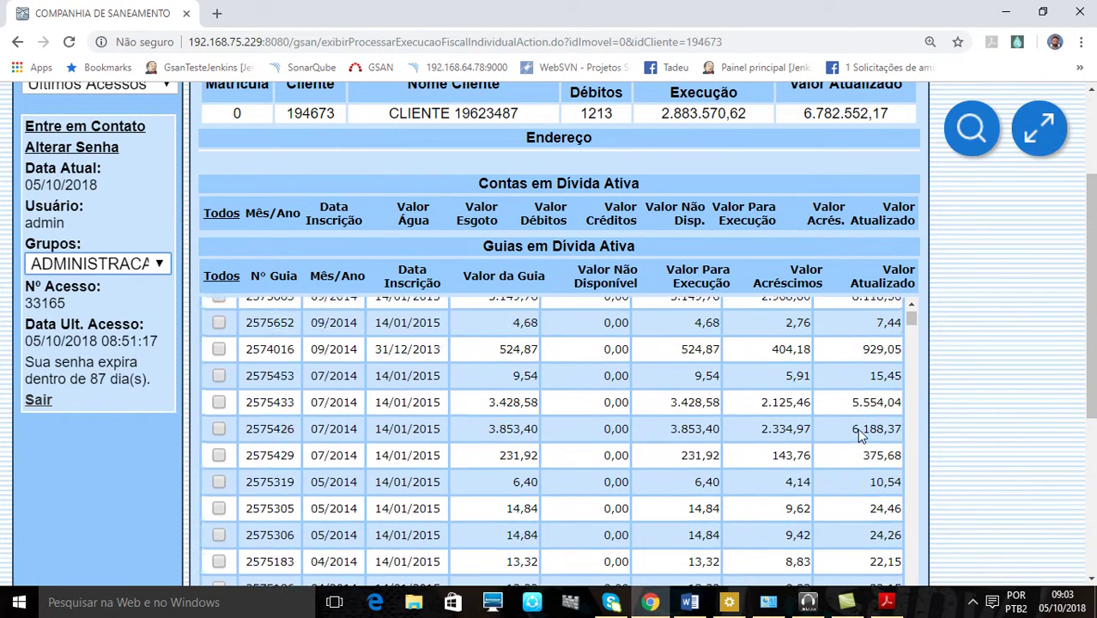
pyautogui.scroll(1, 857, 428)
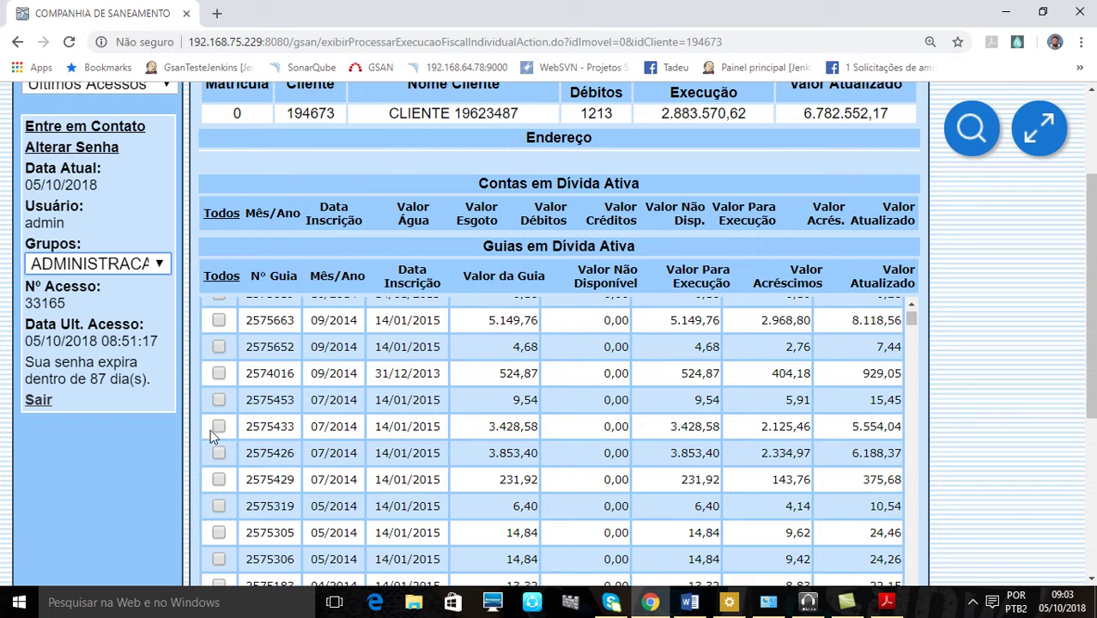
pyautogui.scroll(-6, 1012, 442)
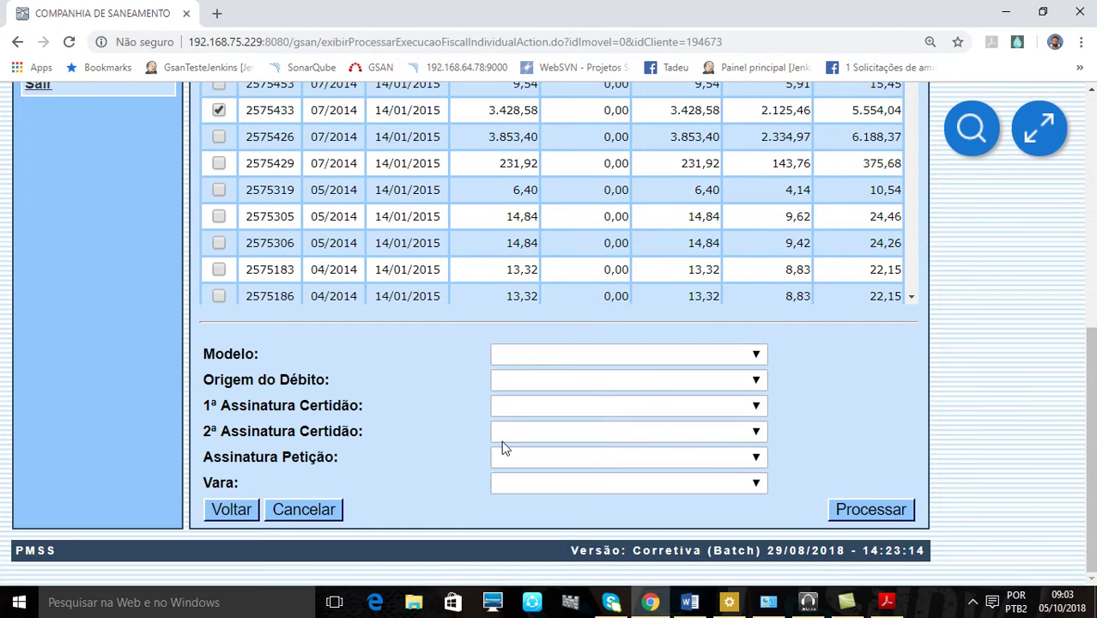
pyautogui.click(525, 355)
pyautogui.click(540, 398)
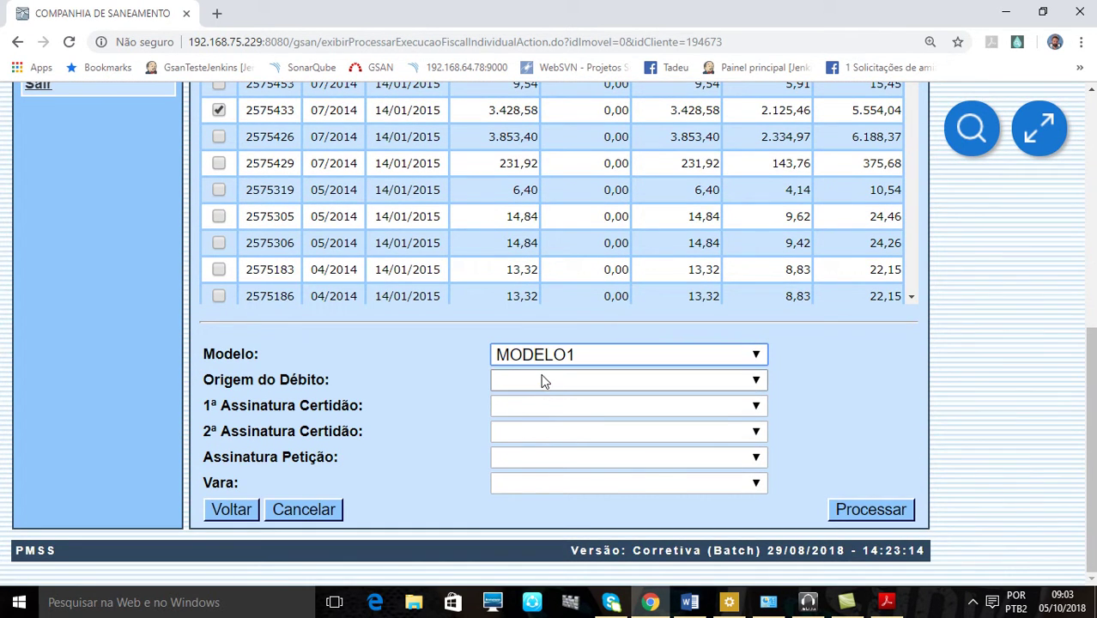
pyautogui.click(543, 379)
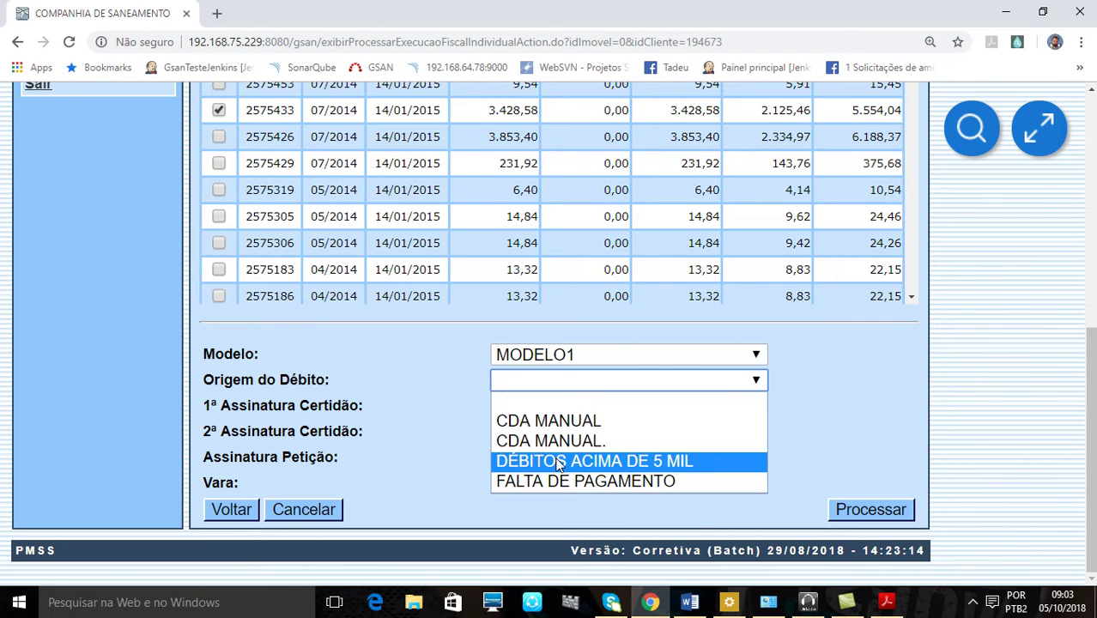
pyautogui.click(558, 463)
# Assign both certificate signers and the petition signer, set court FAZENDA PÚBLICA, and process the execution
pyautogui.click(532, 413)
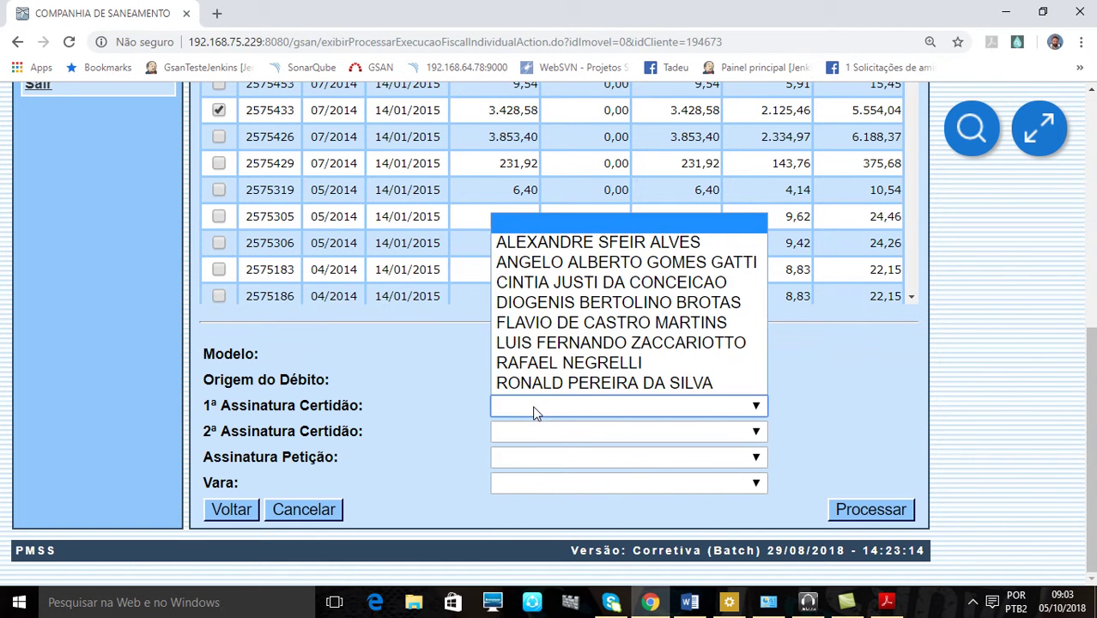
pyautogui.click(537, 324)
pyautogui.click(529, 429)
pyautogui.press('Down')
pyautogui.press('Down')
pyautogui.press('Down')
pyautogui.press('Down')
pyautogui.press('Down')
pyautogui.press('Down')
pyautogui.press('Return')
pyautogui.click(550, 456)
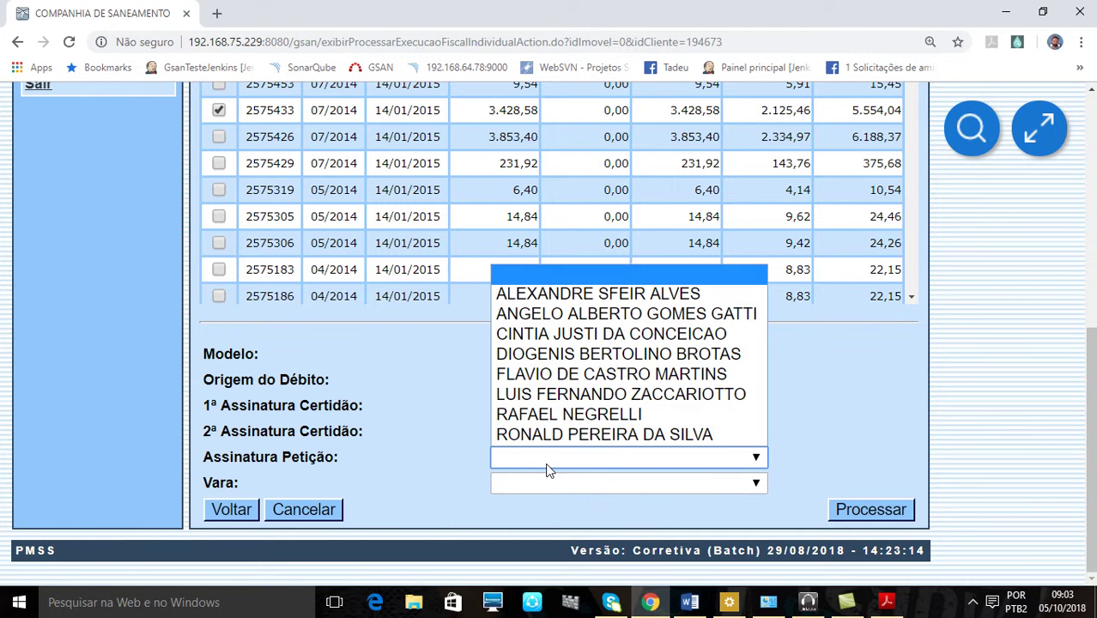
pyautogui.click(536, 439)
pyautogui.click(549, 486)
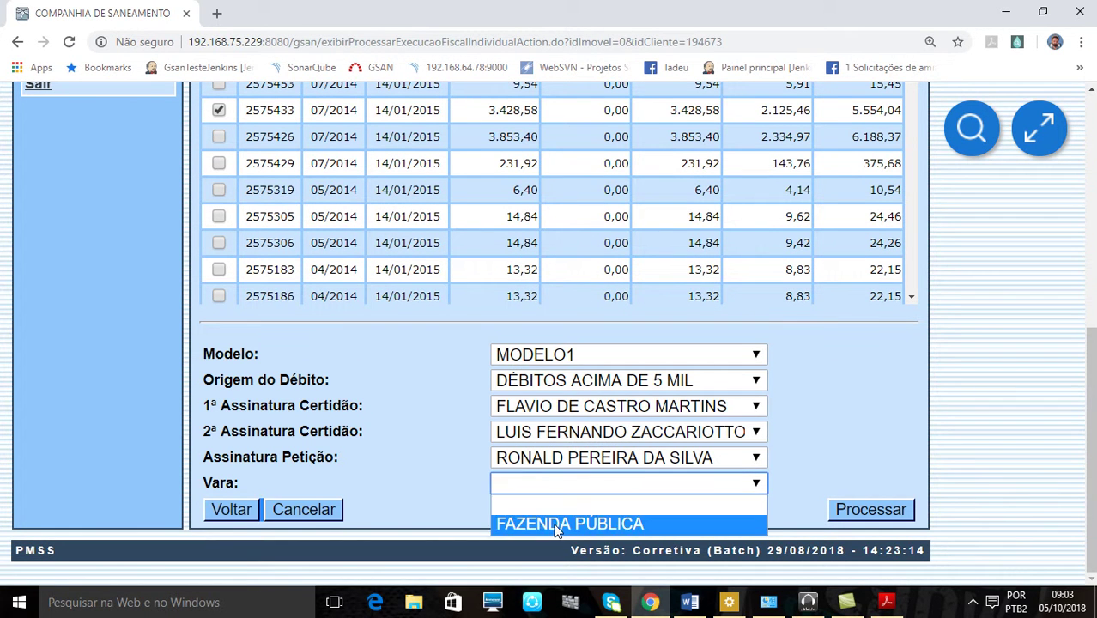
pyautogui.click(558, 522)
pyautogui.click(883, 512)
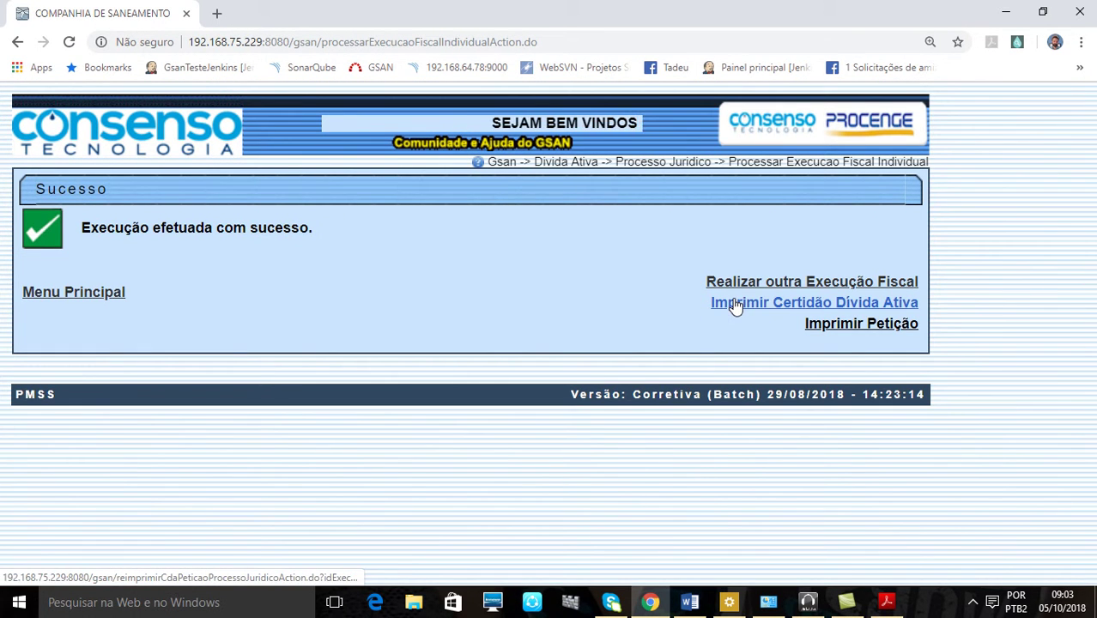
# Print the execution petition from the success page and open it as relatorio (1).pdf
pyautogui.click(886, 602)
pyautogui.scroll(10, 687, 139)
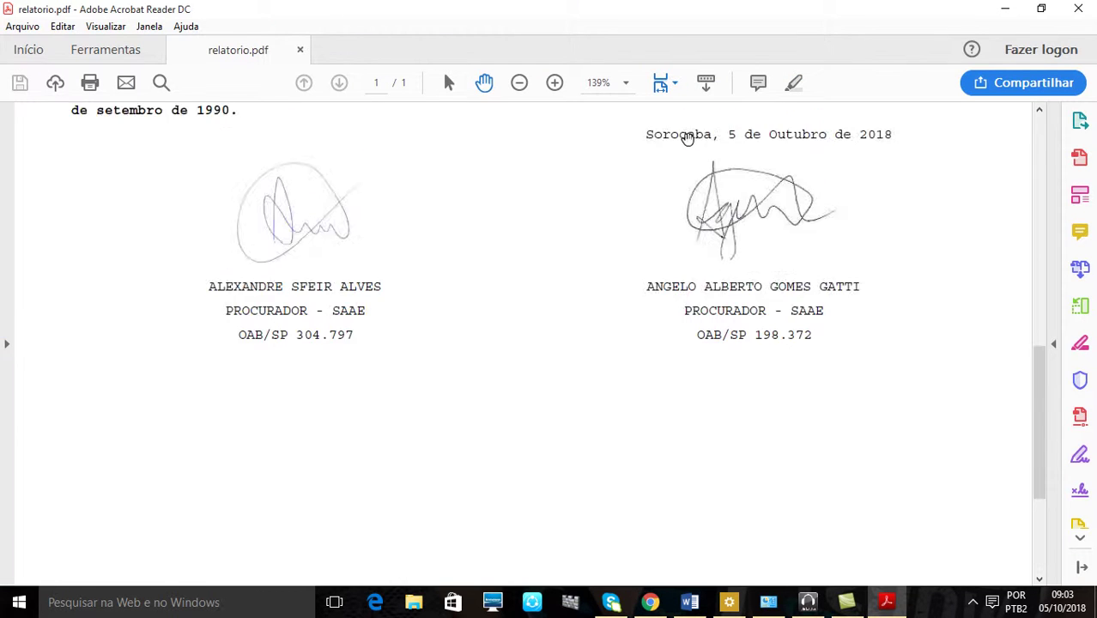
pyautogui.scroll(3, 687, 139)
pyautogui.click(659, 604)
pyautogui.click(841, 321)
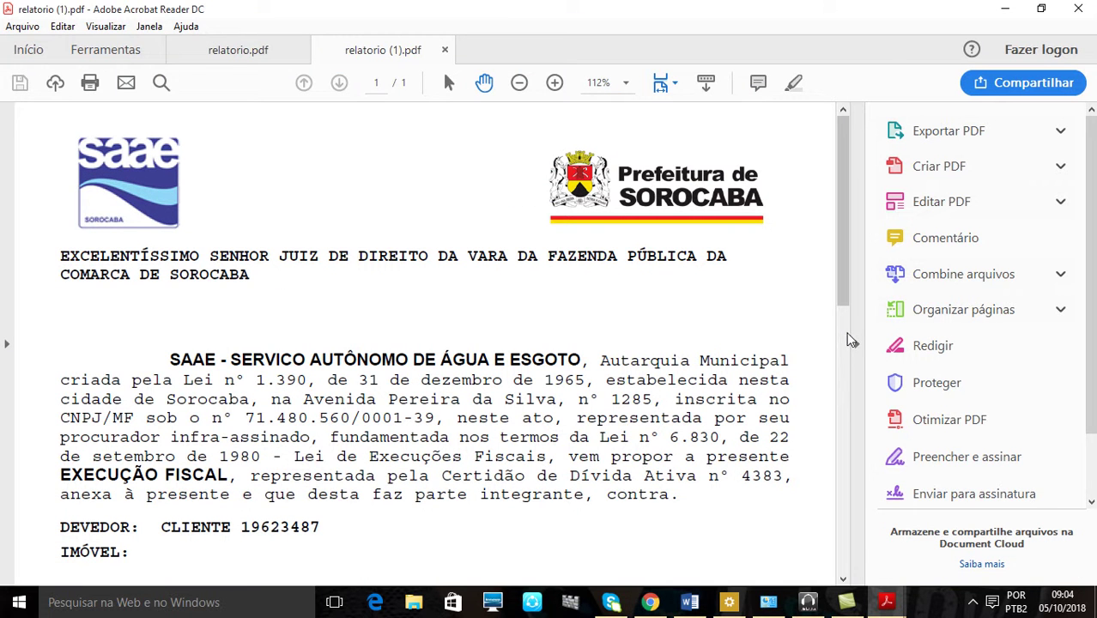
pyautogui.click(650, 601)
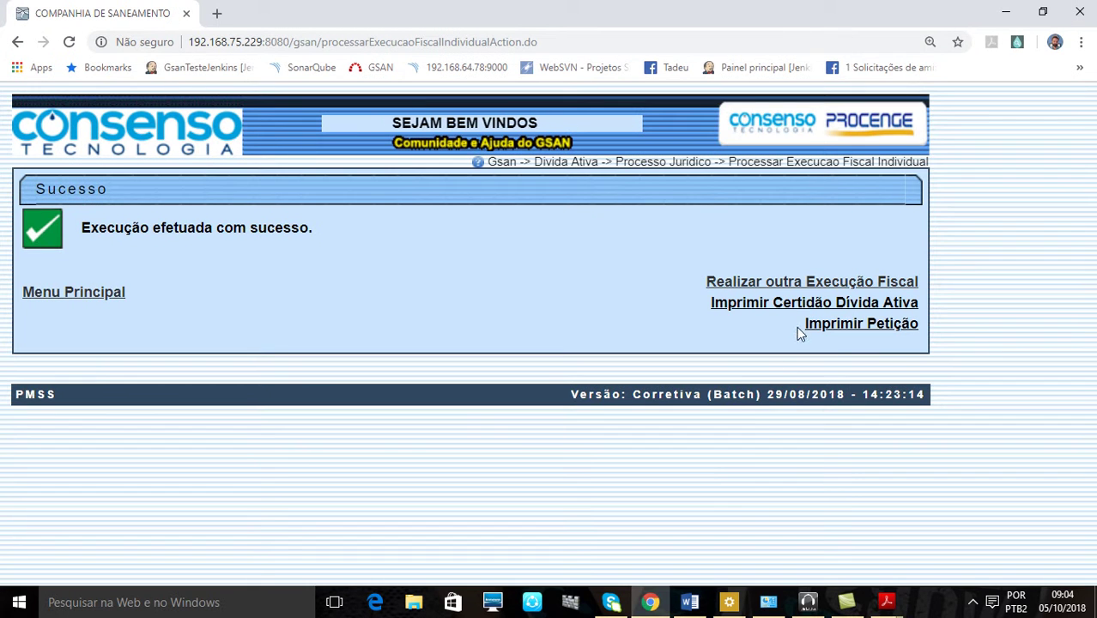
pyautogui.moveTo(888, 600)
pyautogui.click(974, 531)
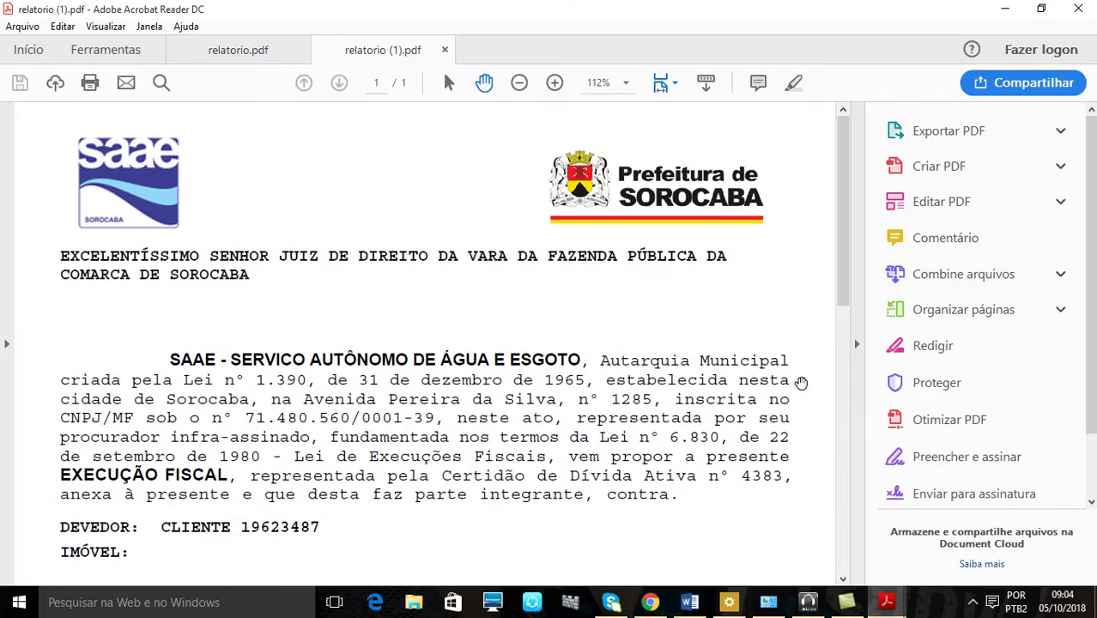
# Read through the petition relatorio (1).pdf, then close only its tab, keeping Certidão nº 4382 open
pyautogui.click(855, 344)
pyautogui.scroll(-3, 775, 373)
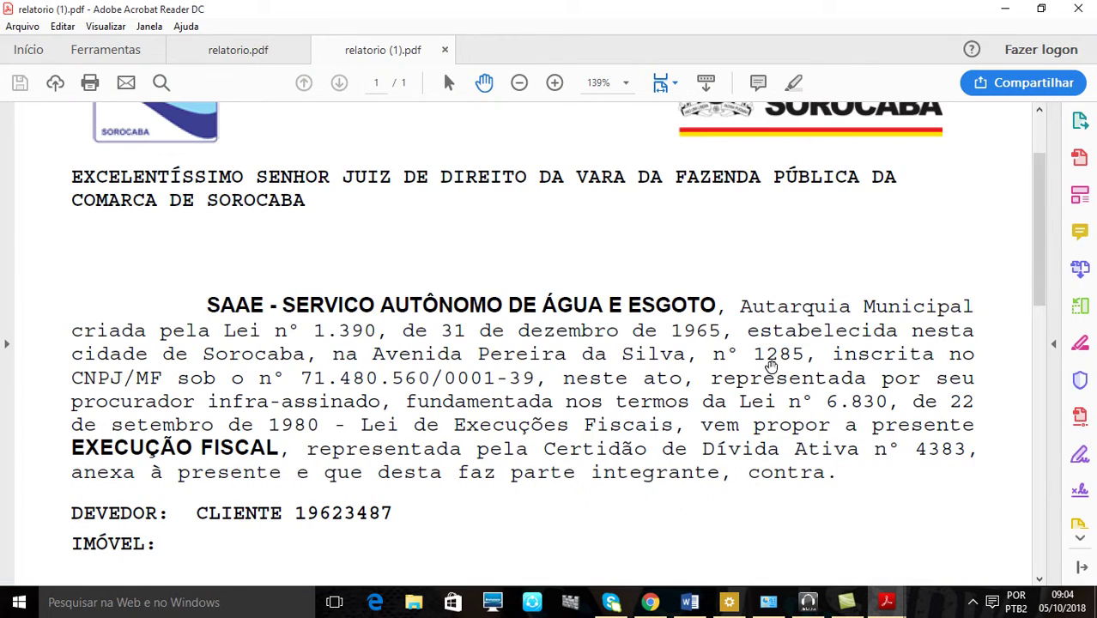
pyautogui.scroll(1, 420, 248)
pyautogui.scroll(-6, 470, 262)
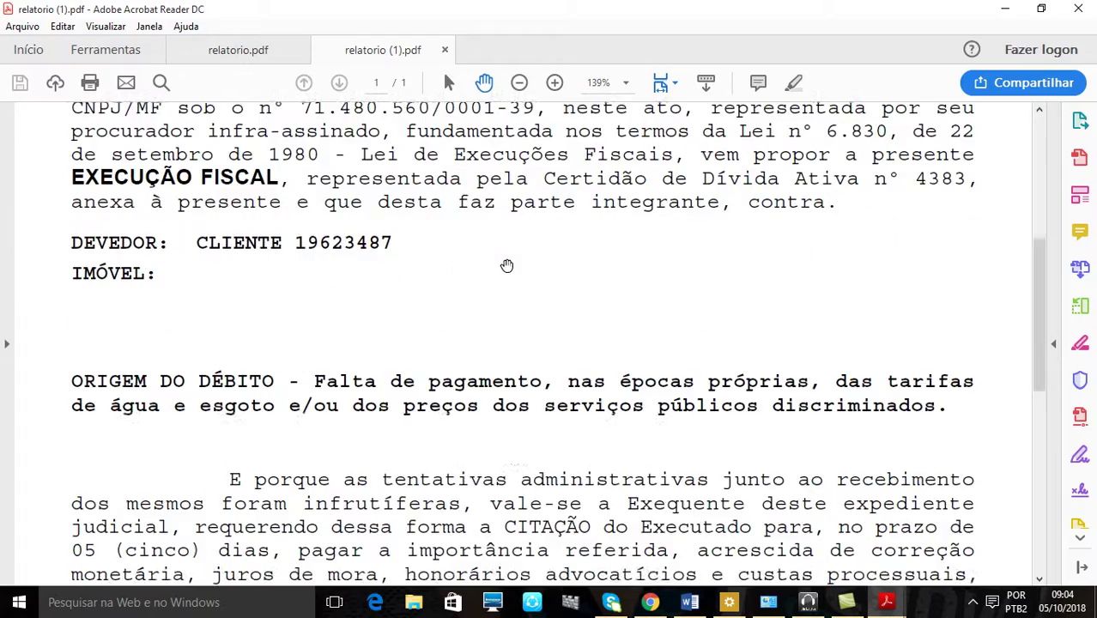
pyautogui.scroll(-5, 513, 265)
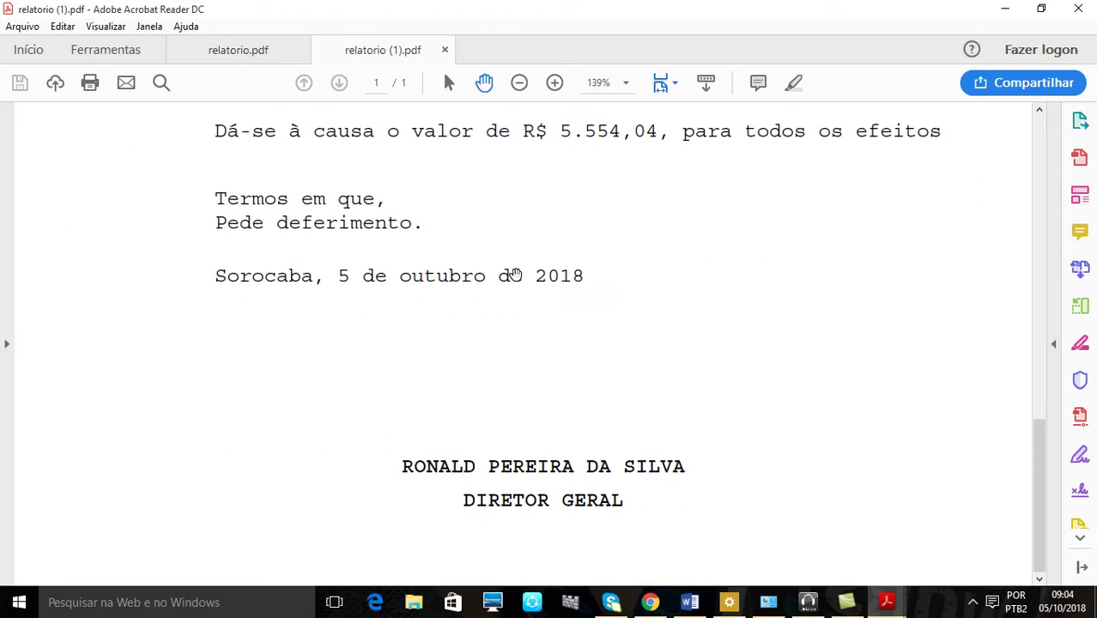
pyautogui.scroll(14, 513, 274)
pyautogui.scroll(1, 515, 273)
pyautogui.scroll(-6, 513, 273)
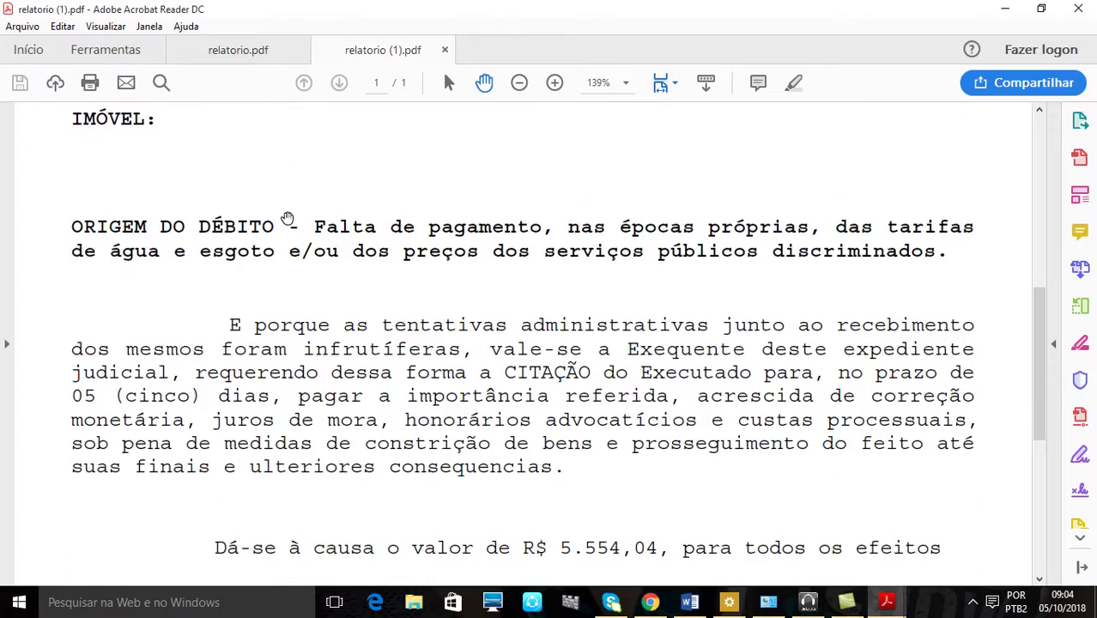
pyautogui.scroll(-5, 434, 339)
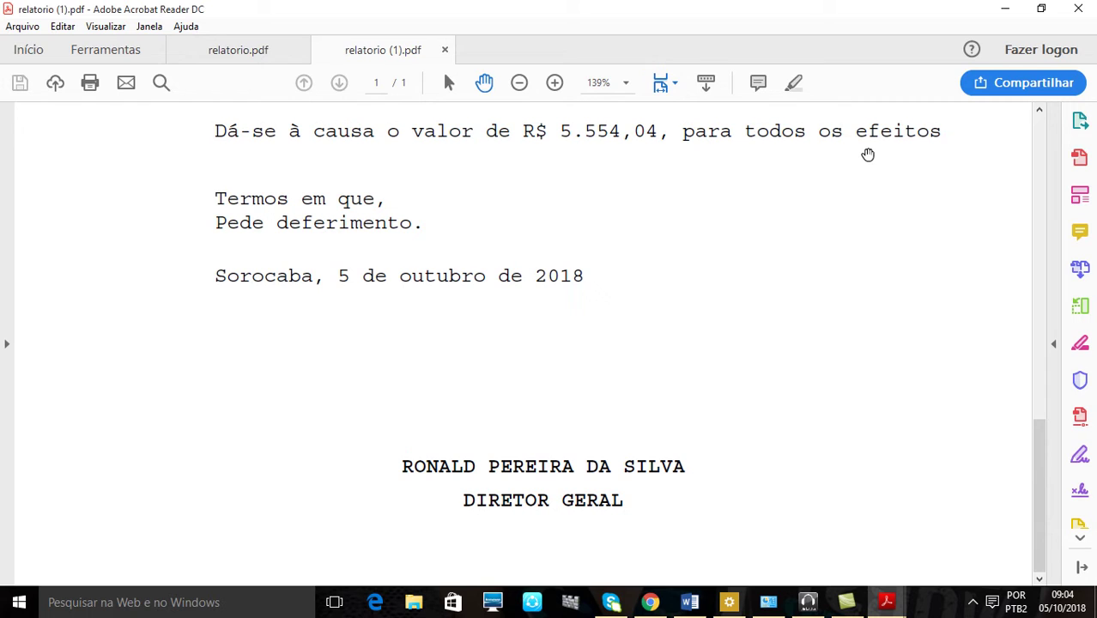
pyautogui.scroll(10, 759, 338)
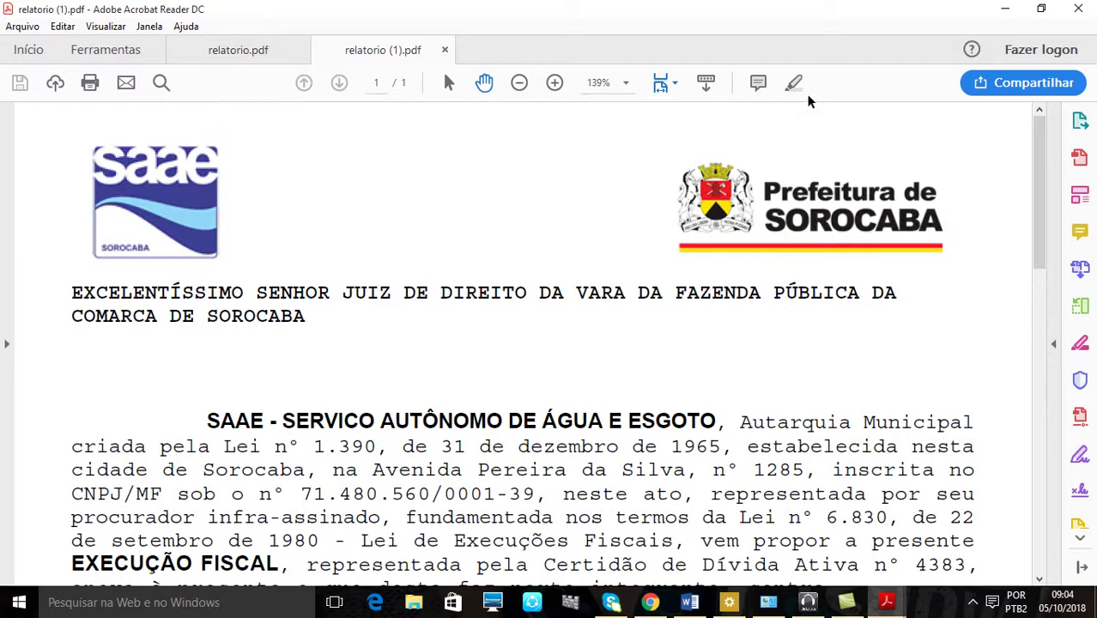
pyautogui.click(1086, 15)
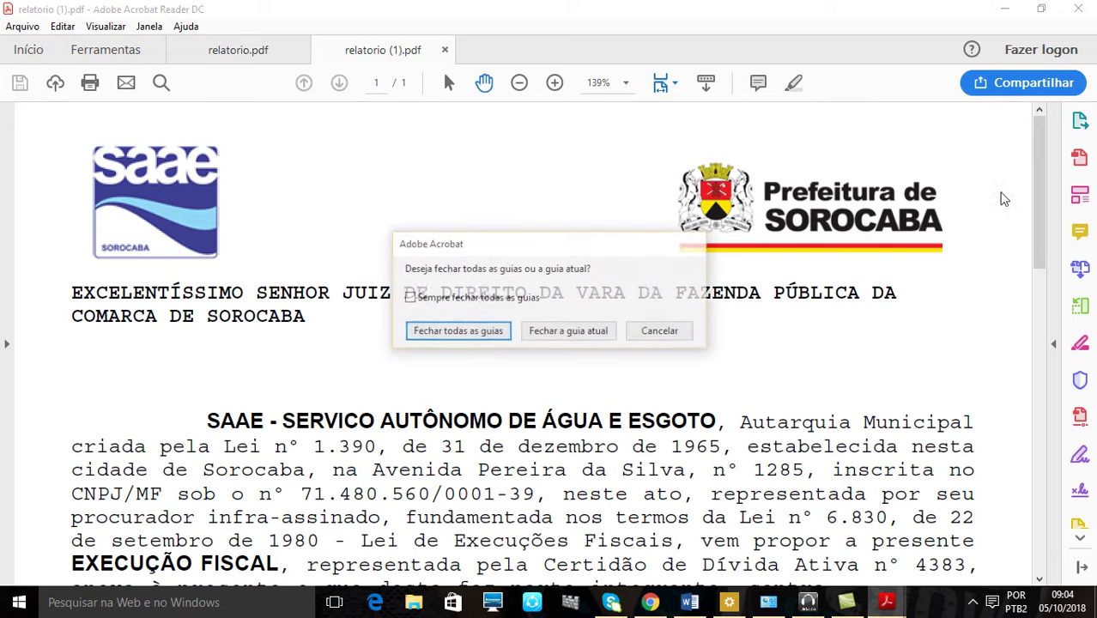
pyautogui.click(570, 332)
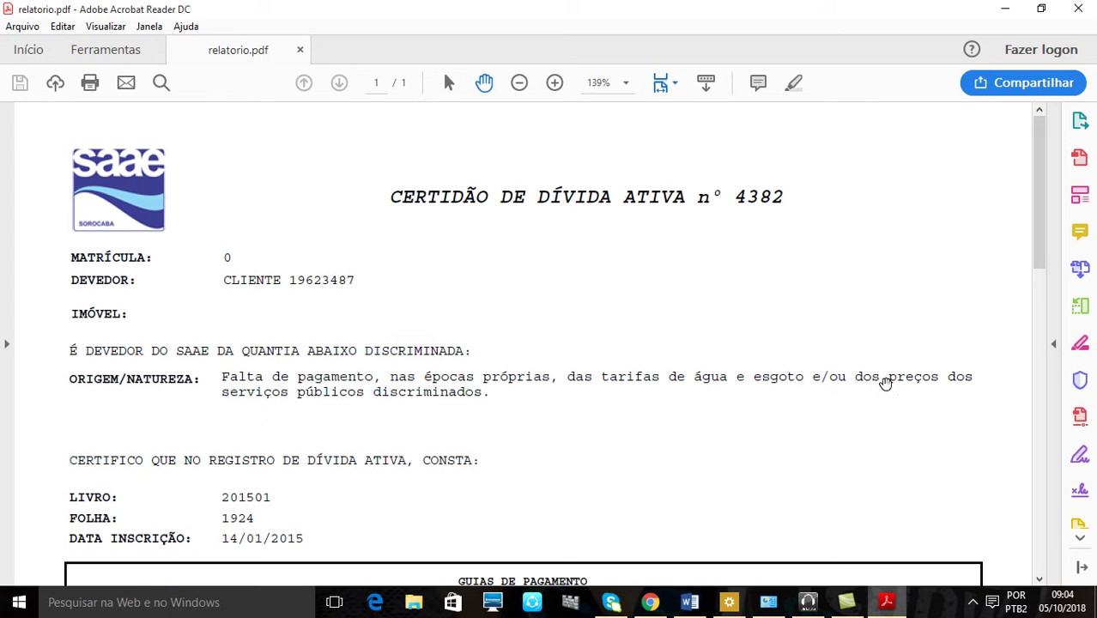
# Close Acrobat and rerun the debt filter with Considerar Contas em Revisão left at Não
pyautogui.click(1073, 14)
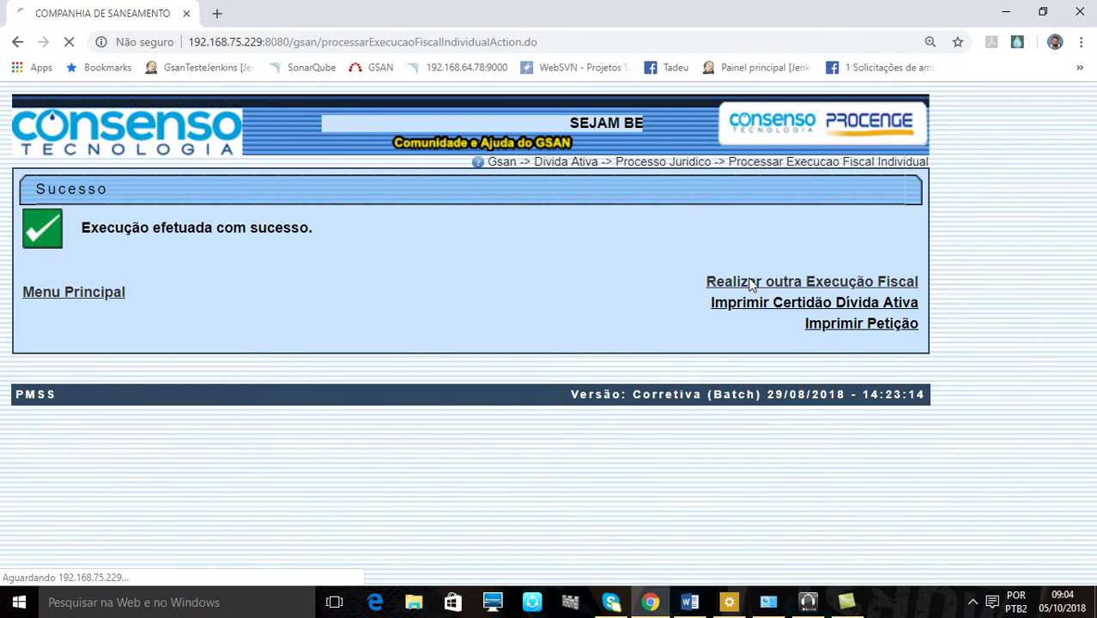
pyautogui.scroll(-1, 750, 282)
pyautogui.scroll(-1, 750, 282)
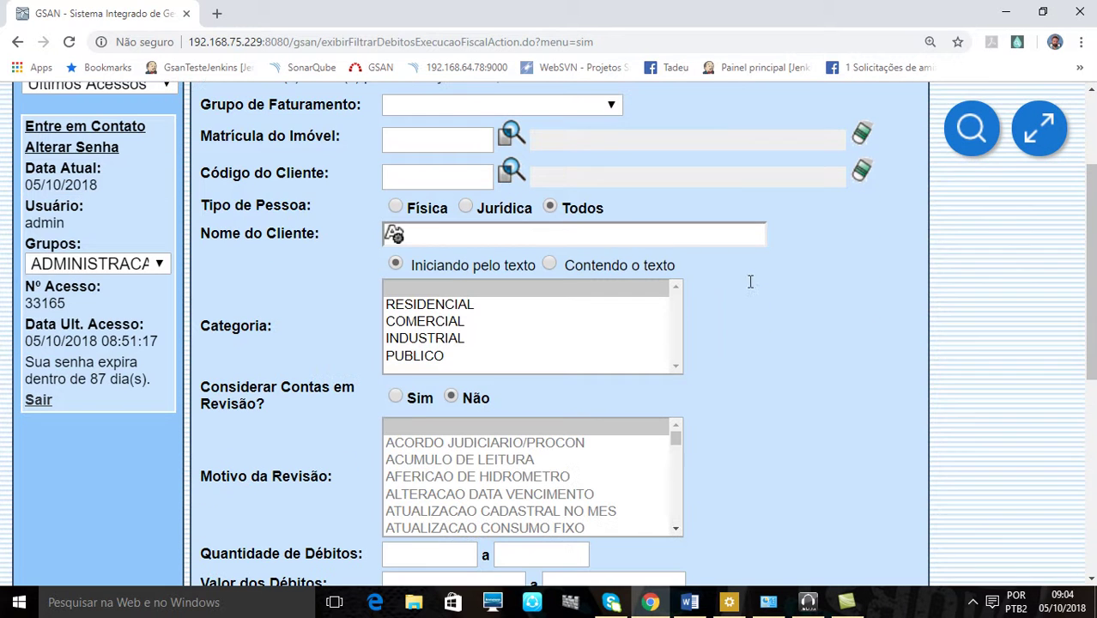
pyautogui.click(401, 399)
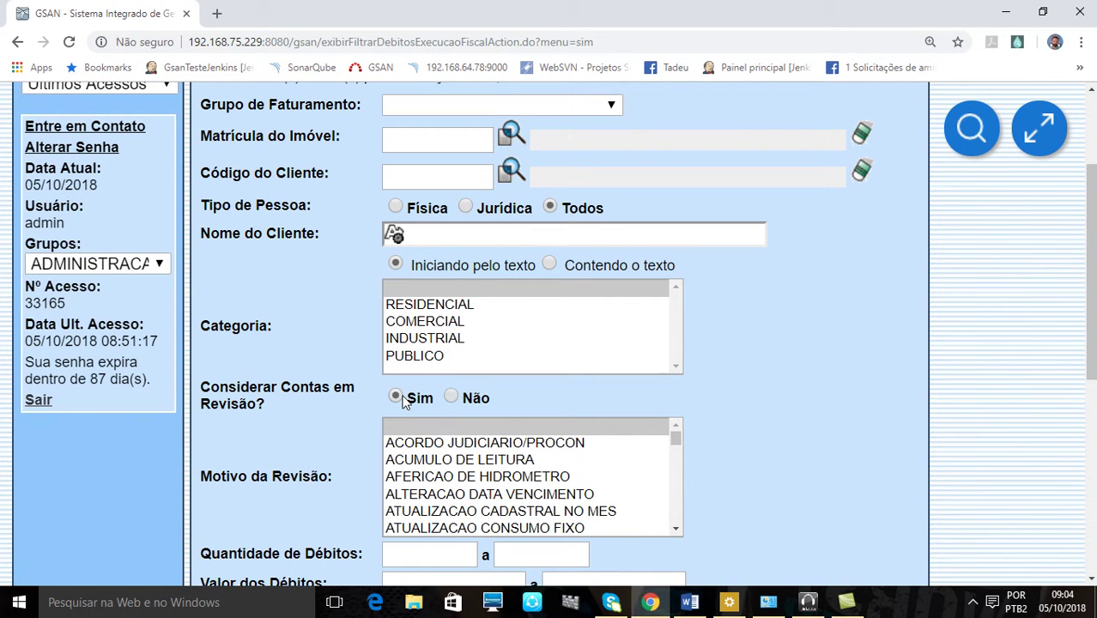
pyautogui.click(452, 399)
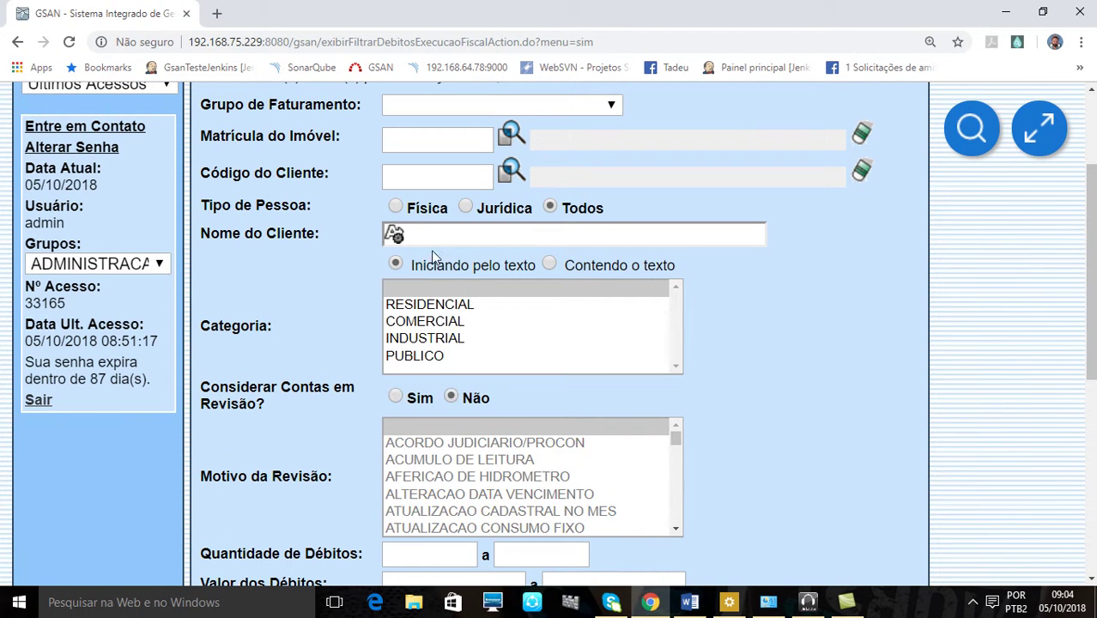
pyautogui.scroll(-5, 967, 436)
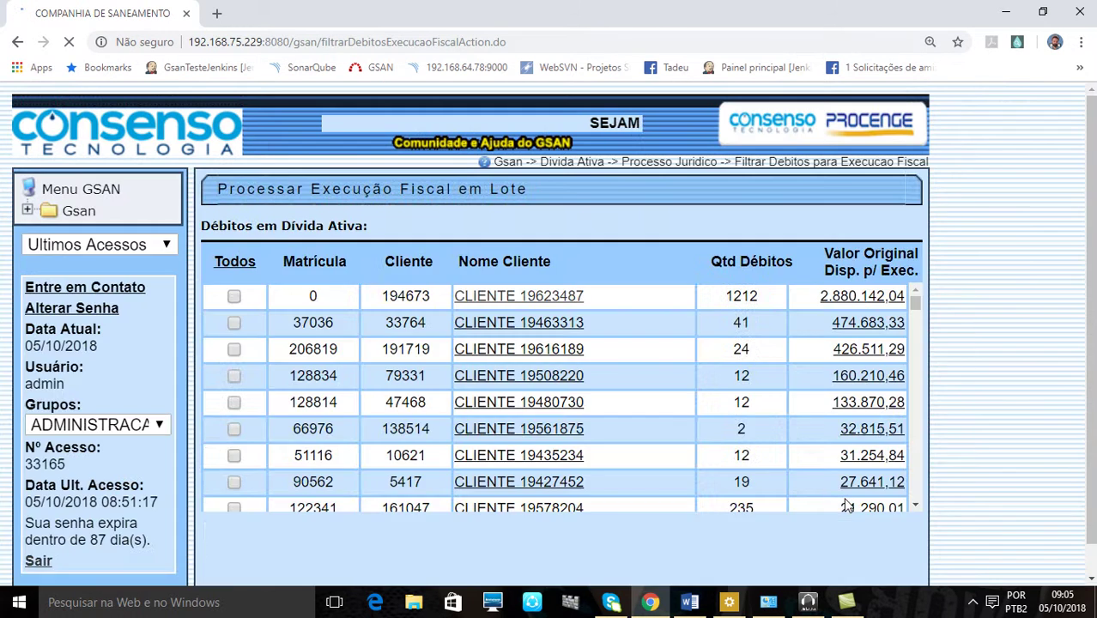
# Tick debt checkboxes in the Débitos em Dívida Ativa table, ending with matrícula 125161 and 72673
pyautogui.scroll(-1, 1034, 461)
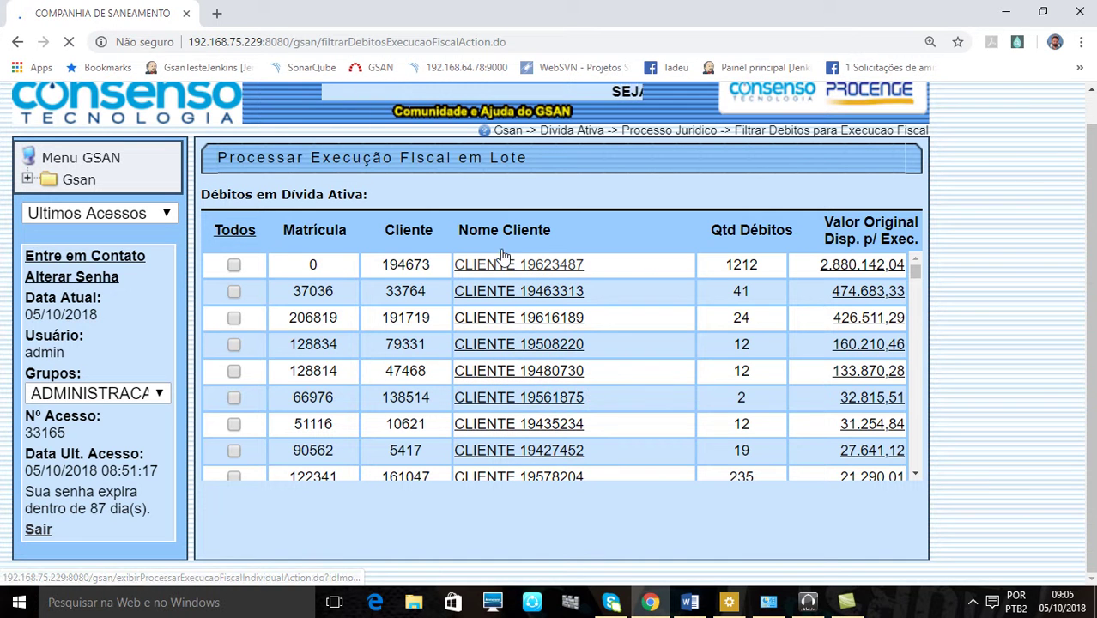
pyautogui.scroll(1, 1016, 308)
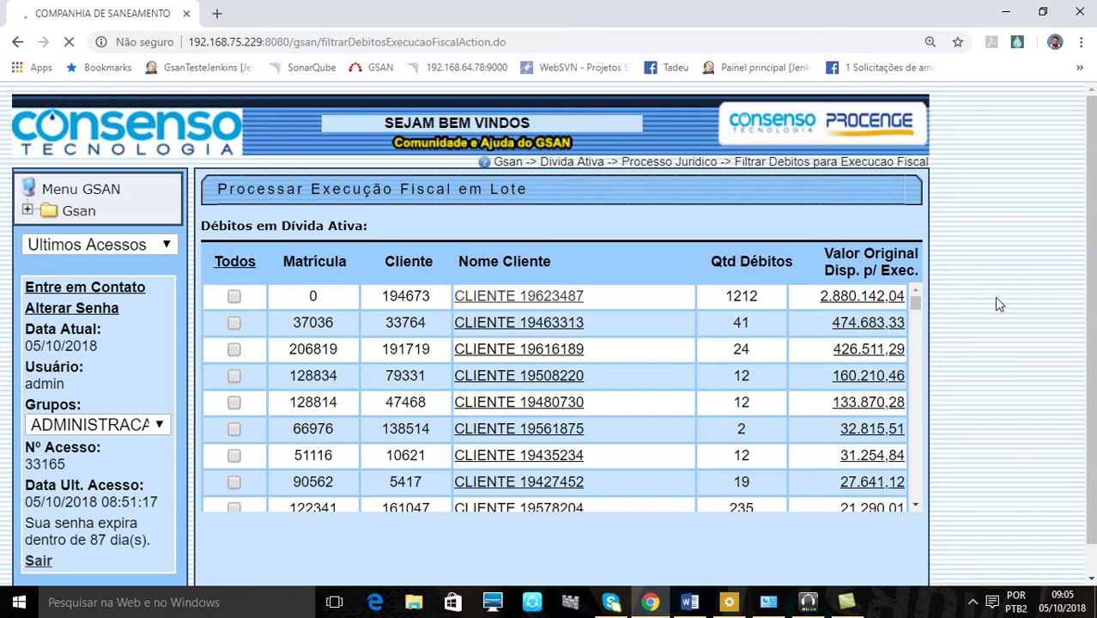
pyautogui.scroll(-3, 996, 300)
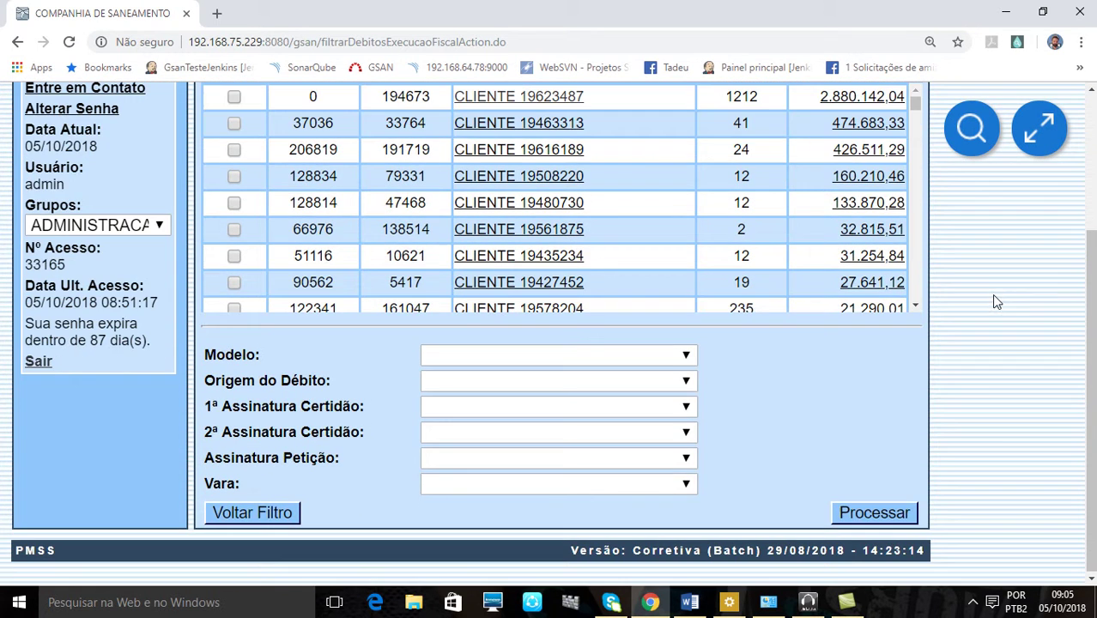
pyautogui.scroll(3, 1005, 412)
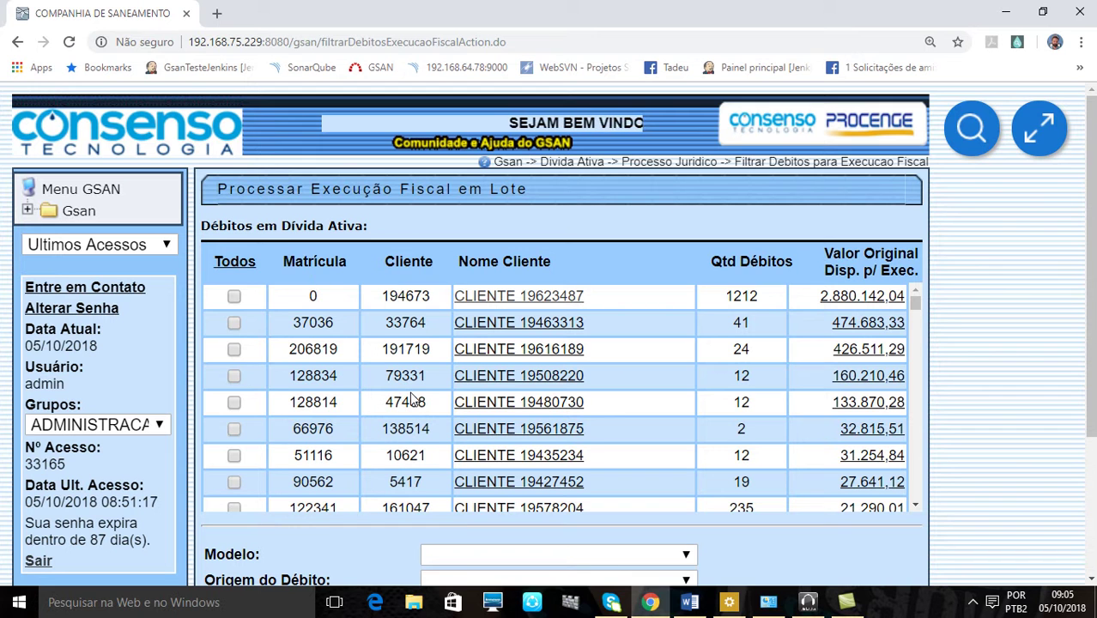
pyautogui.click(234, 482)
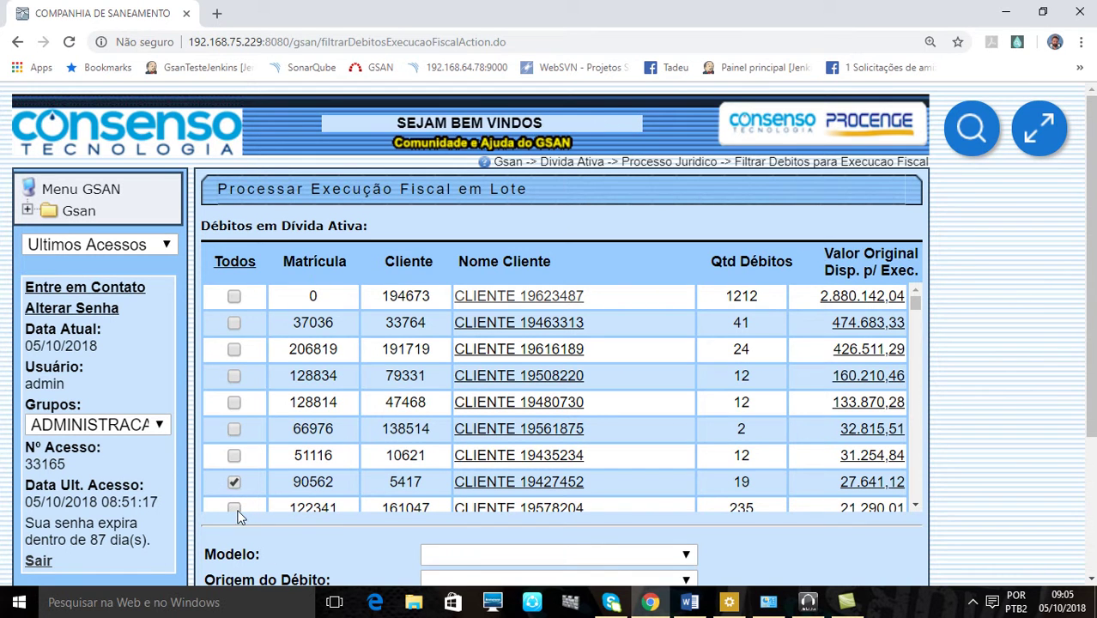
pyautogui.click(233, 508)
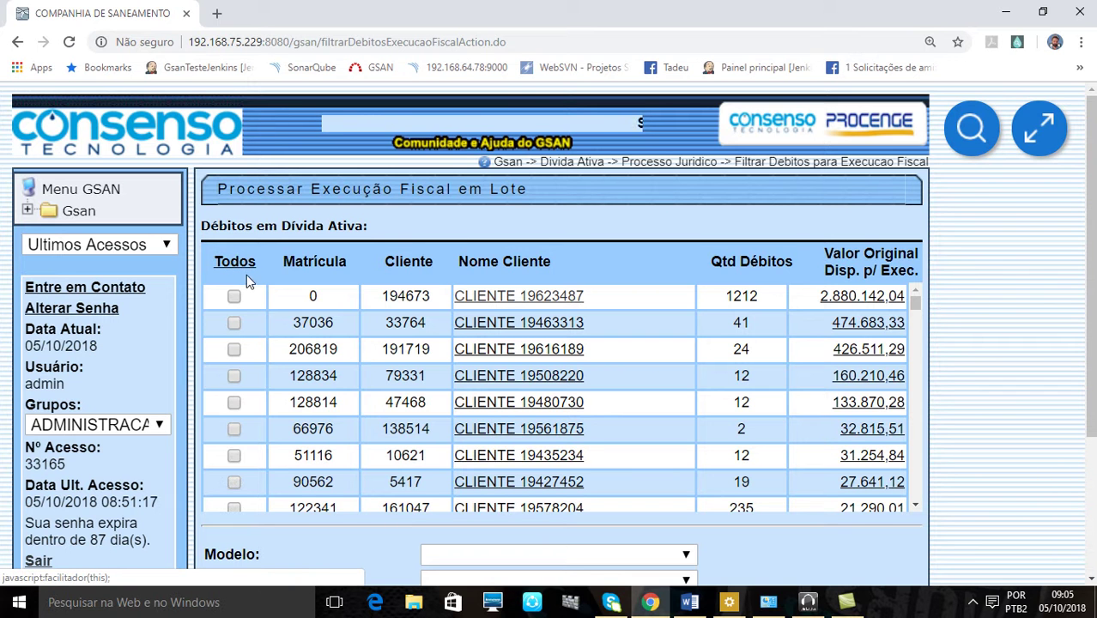
pyautogui.scroll(-10, 796, 386)
pyautogui.scroll(-10, 797, 404)
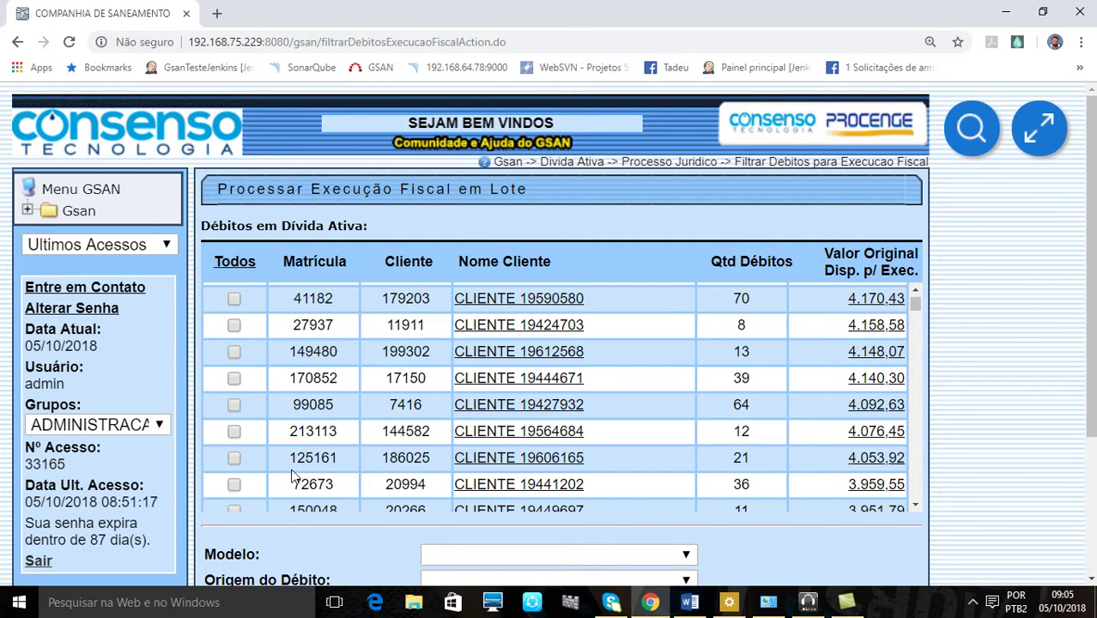
pyautogui.click(234, 458)
pyautogui.click(233, 484)
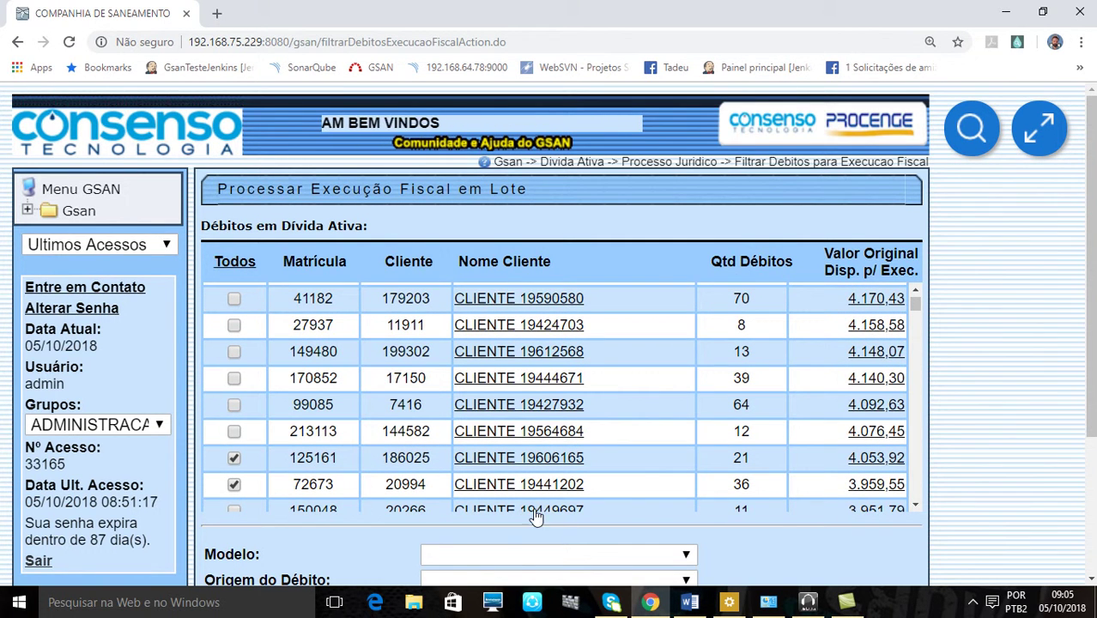
pyautogui.scroll(-3, 1036, 478)
# Set the model to MODELO1 and the debt origin to FALTA DE PAGAMENTO
pyautogui.click(514, 358)
pyautogui.click(489, 392)
pyautogui.click(489, 386)
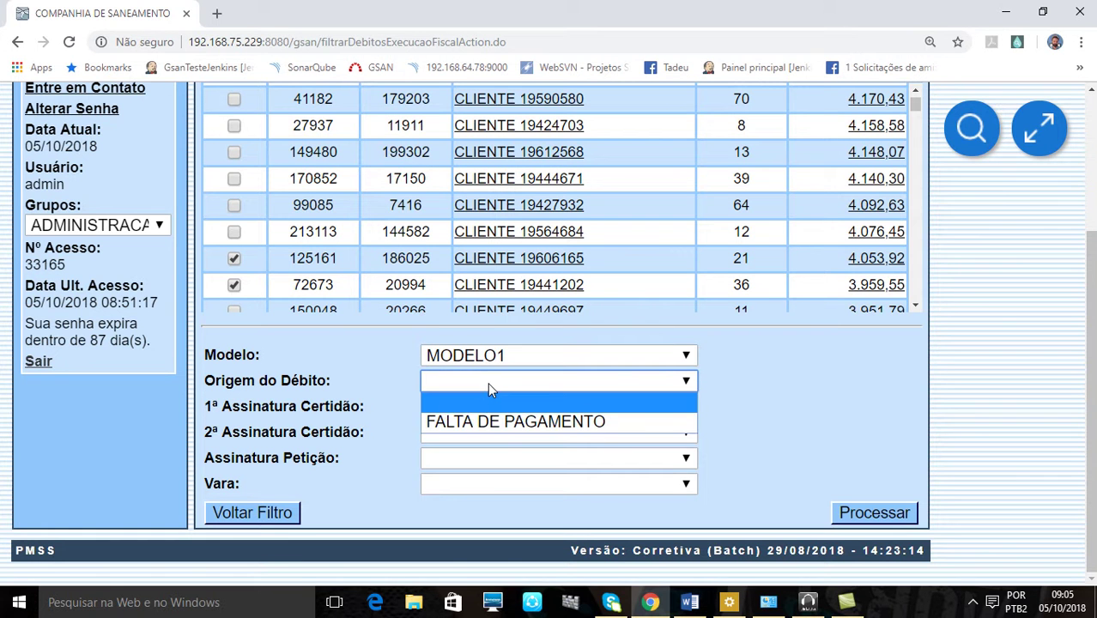
pyautogui.click(507, 425)
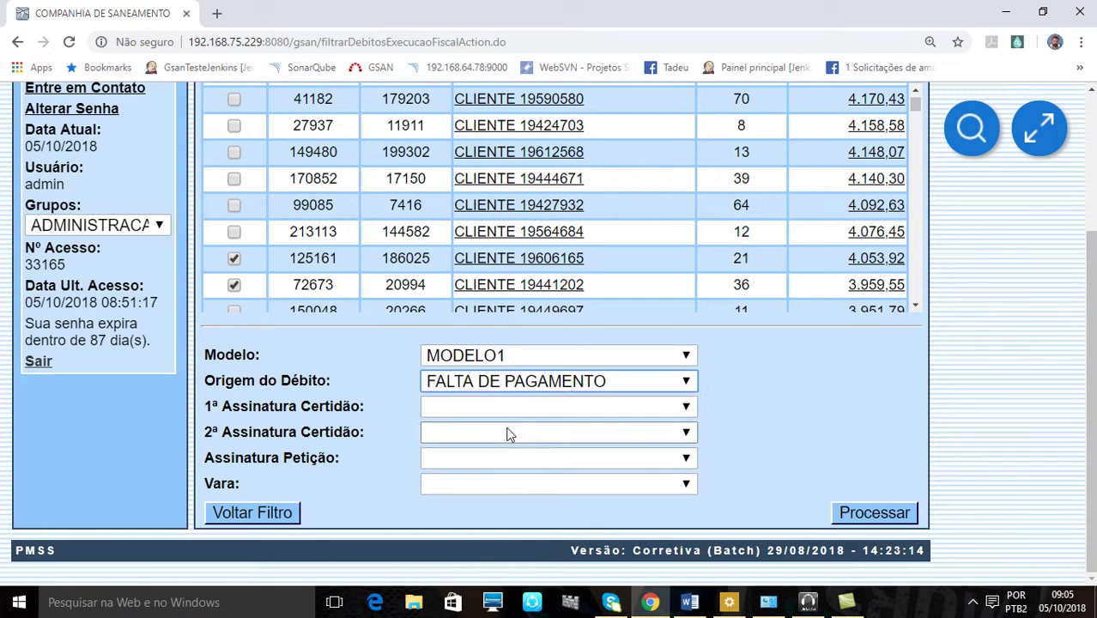
# Choose both certificate signers and the petition signer, set court FAZENDA PÚBLICA, then process and confirm
pyautogui.click(452, 415)
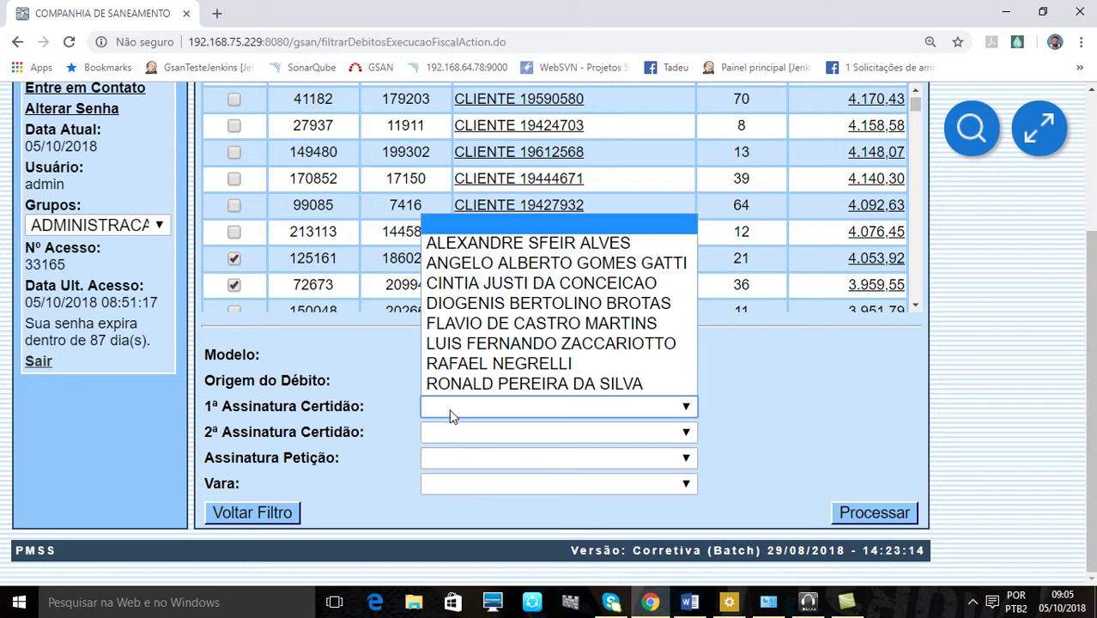
pyautogui.click(472, 324)
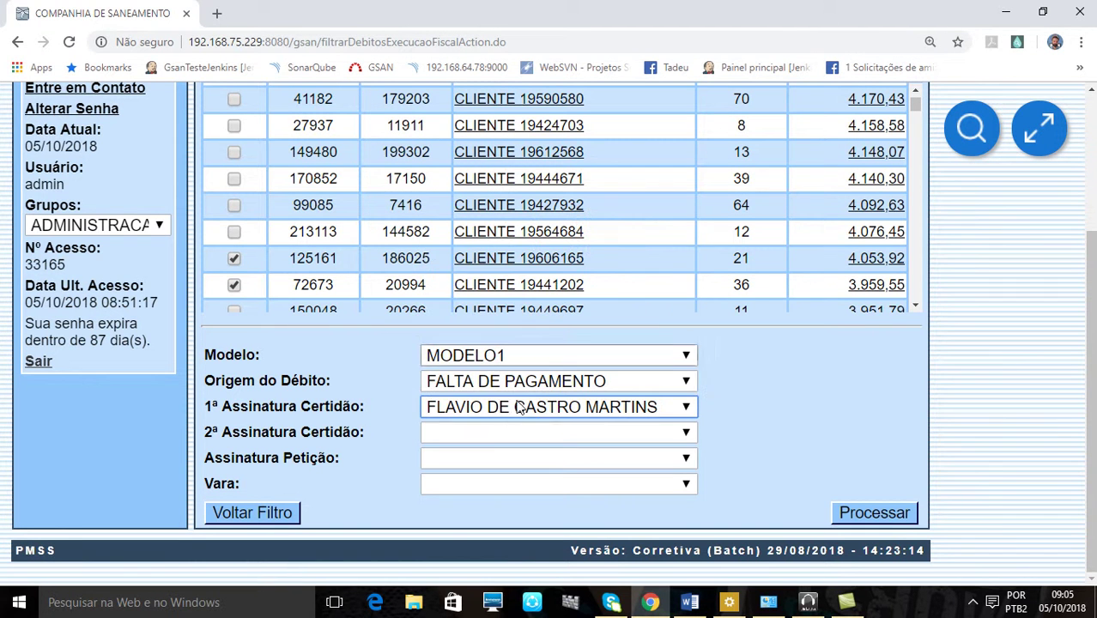
pyautogui.click(495, 440)
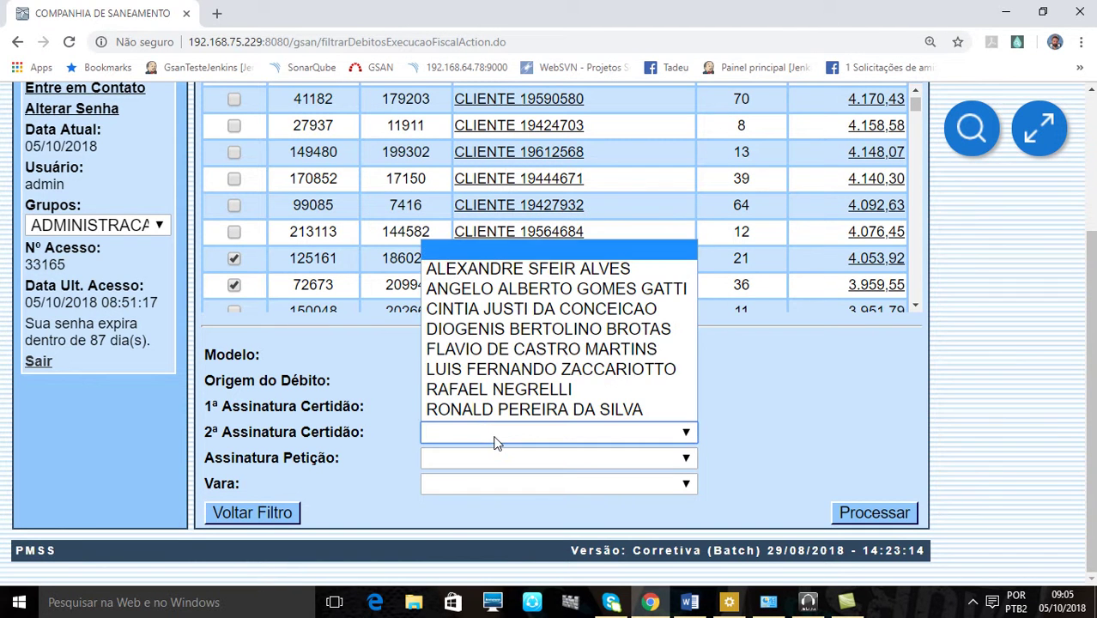
pyautogui.click(506, 329)
pyautogui.click(467, 460)
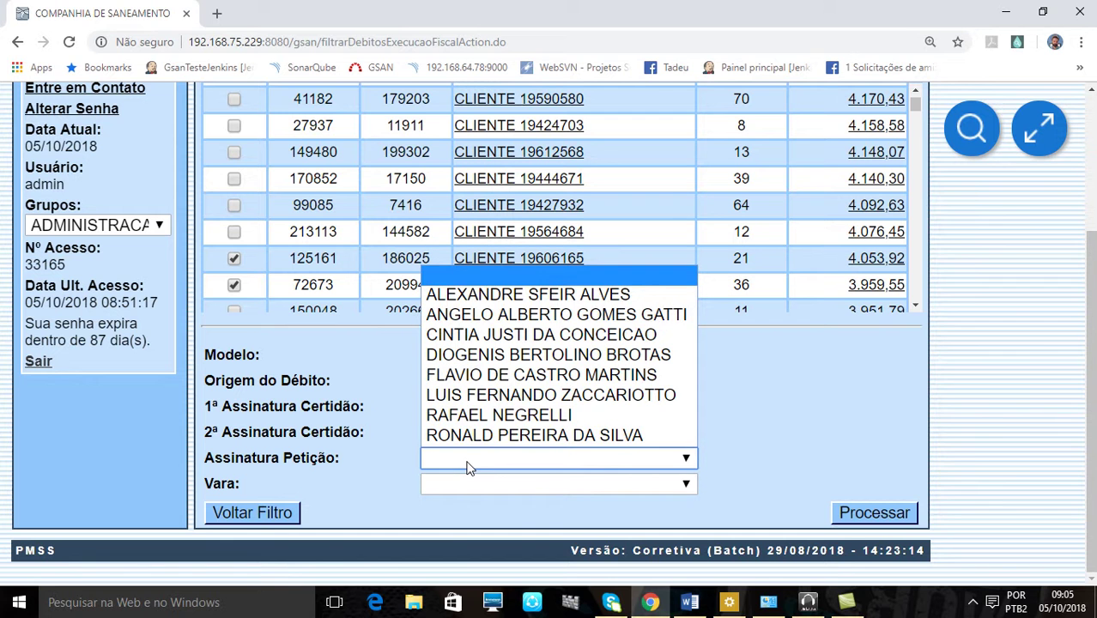
pyautogui.click(499, 414)
pyautogui.click(470, 486)
pyautogui.click(478, 526)
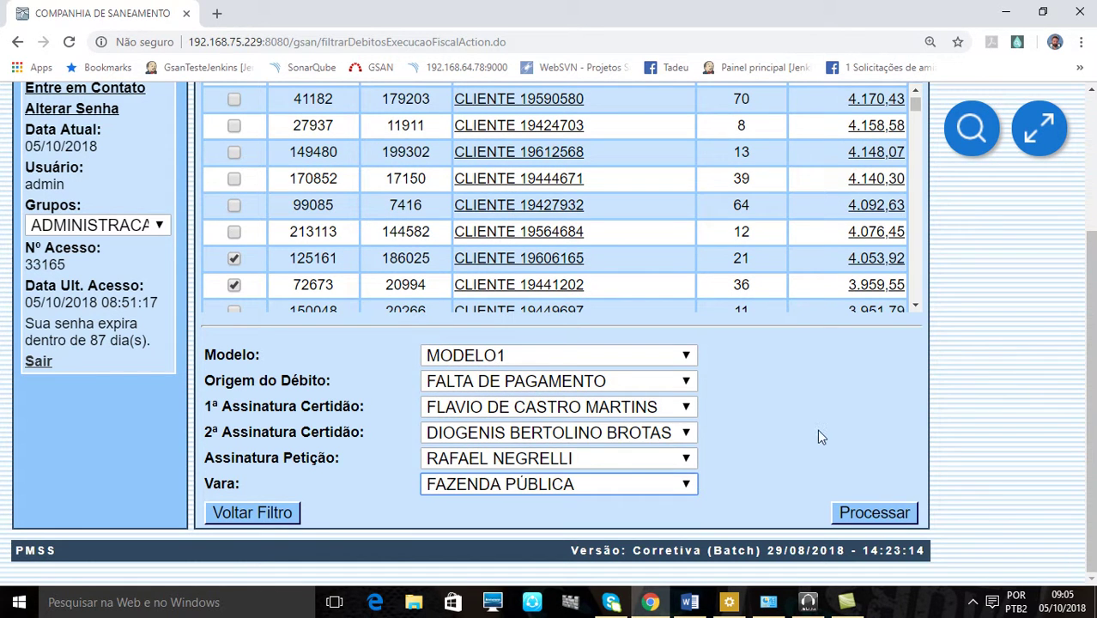
pyautogui.click(859, 518)
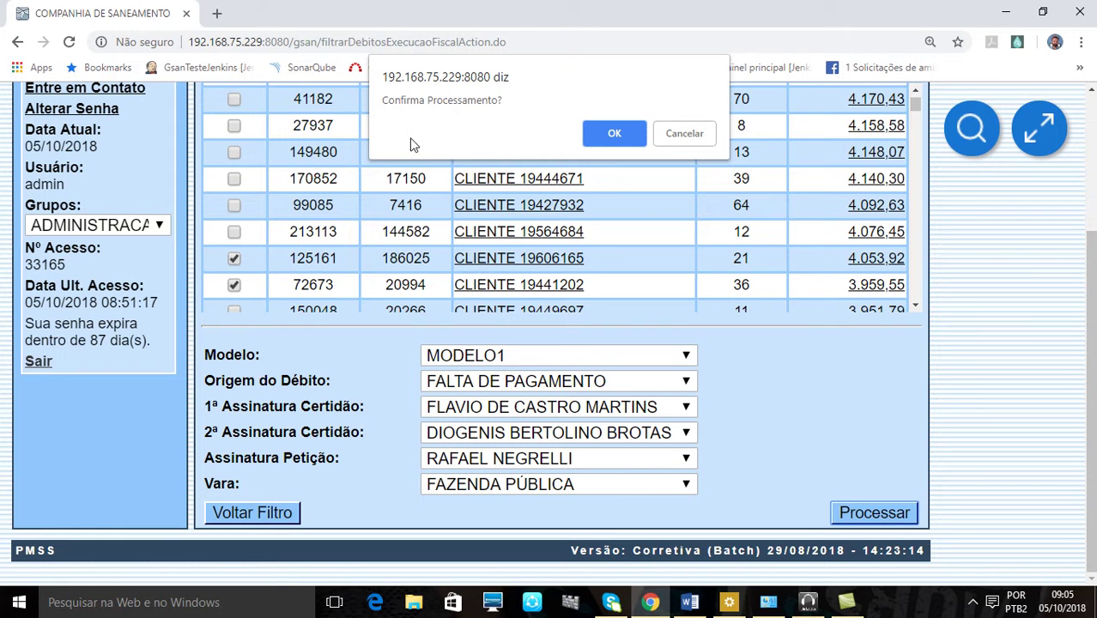
pyautogui.click(608, 139)
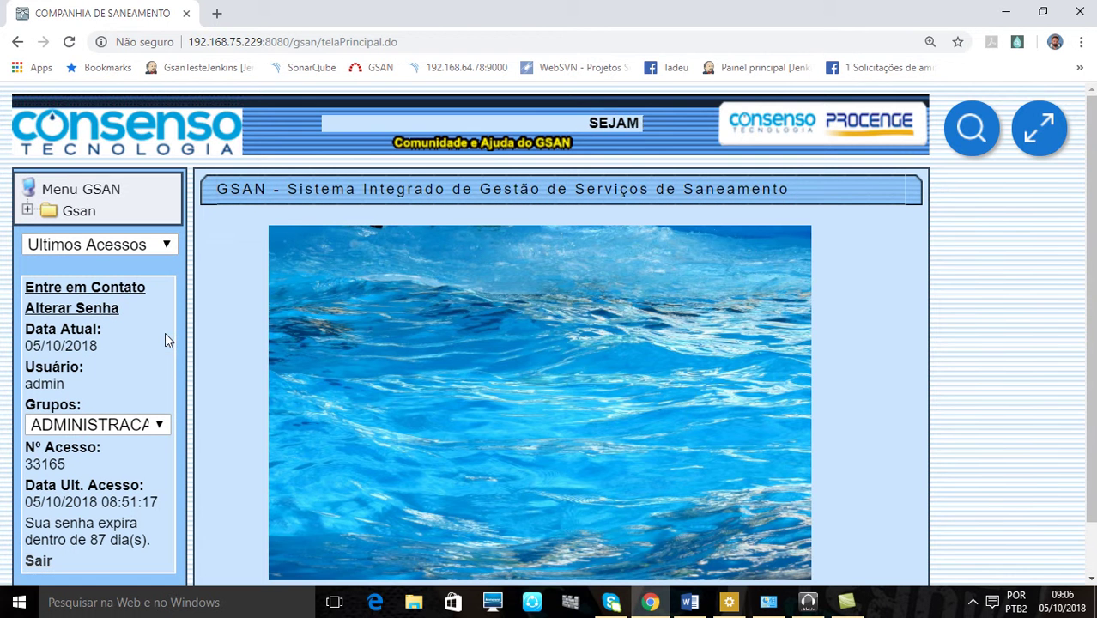
# List all started batch processes through Batch > Filtrar Processo
pyautogui.click(69, 216)
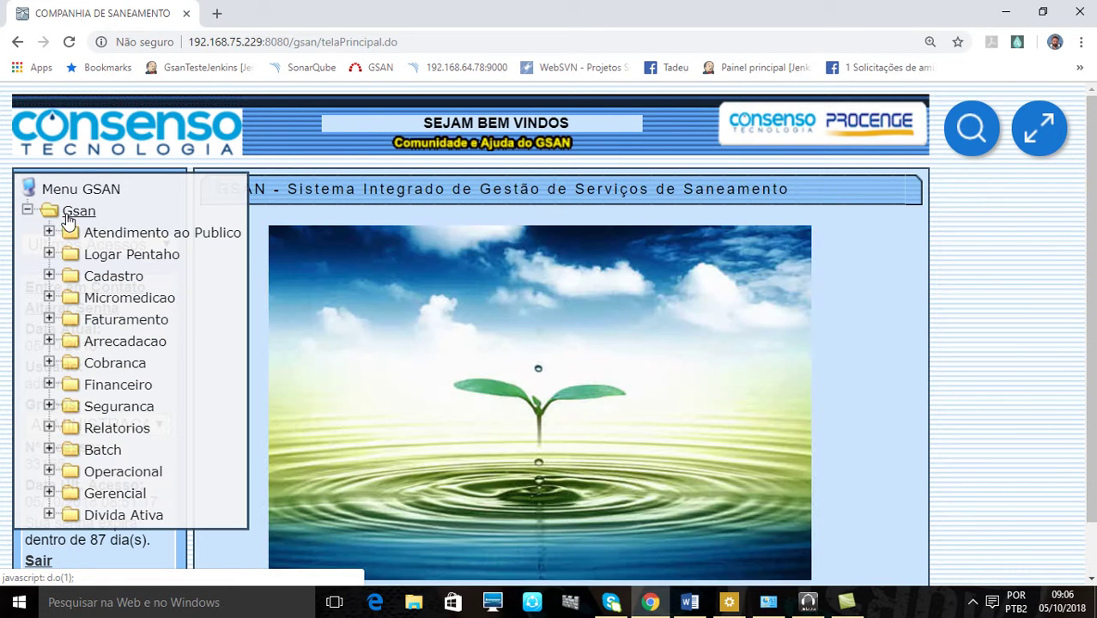
pyautogui.click(105, 451)
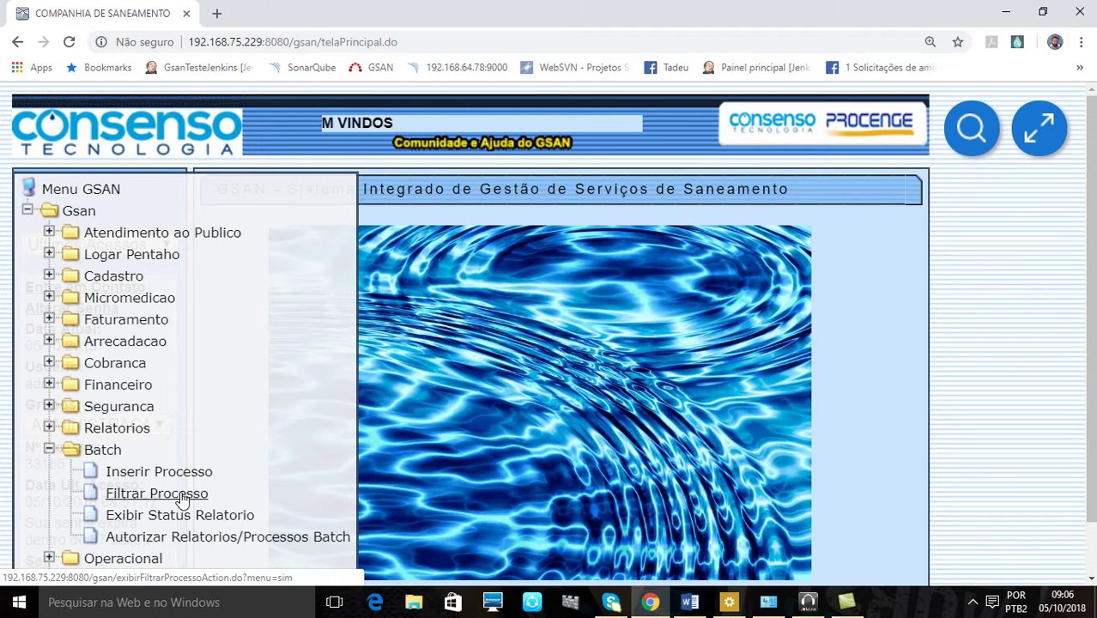
pyautogui.click(157, 493)
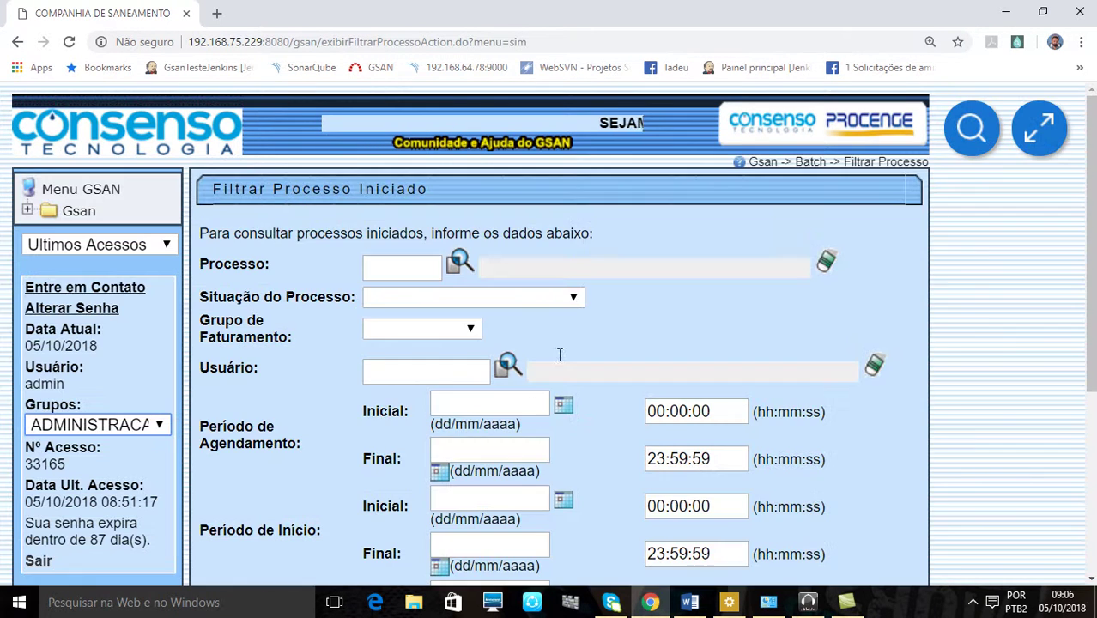
pyautogui.scroll(-4, 602, 313)
pyautogui.click(896, 498)
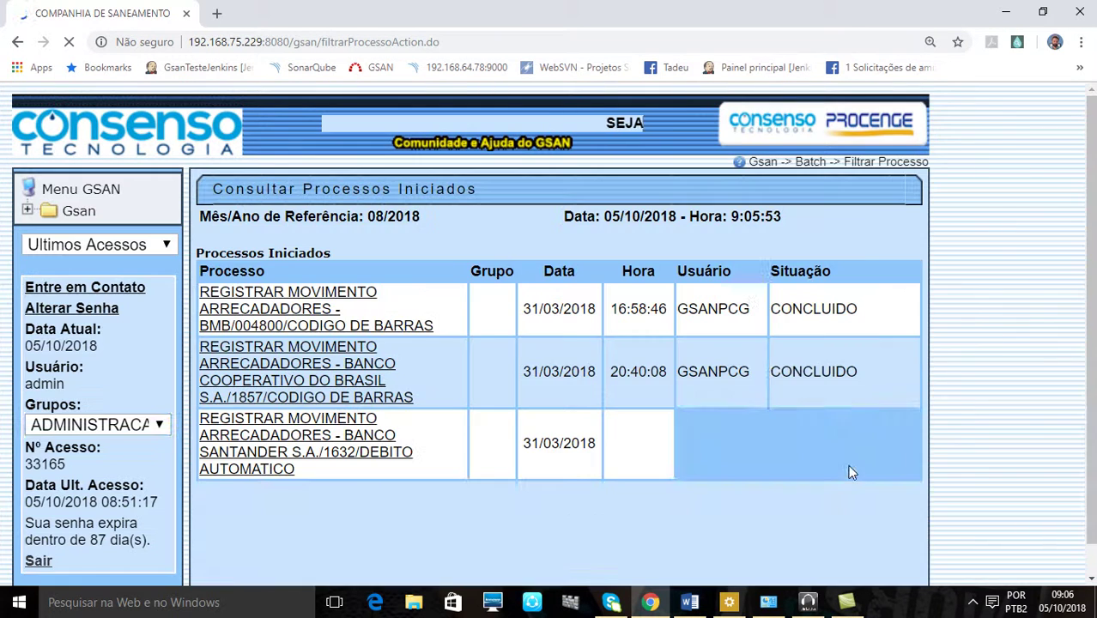
# Open the details of the PROCESSAR EXECUCAO FISCAL LOTE process, still EM PROCESSAMENTO
pyautogui.scroll(-6, 712, 390)
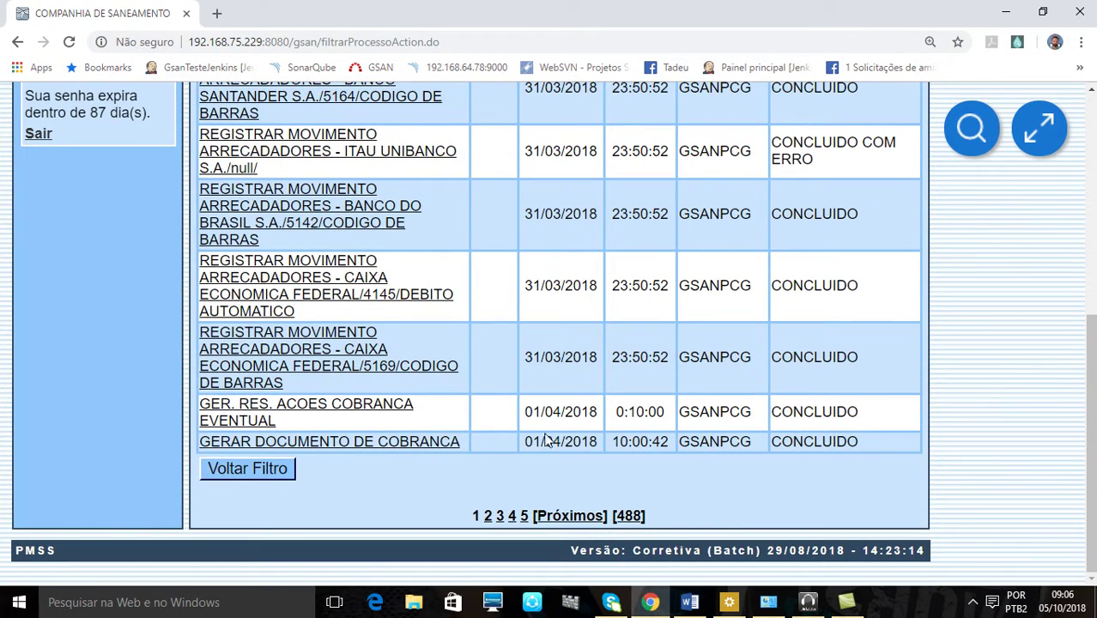
pyautogui.scroll(5, 410, 446)
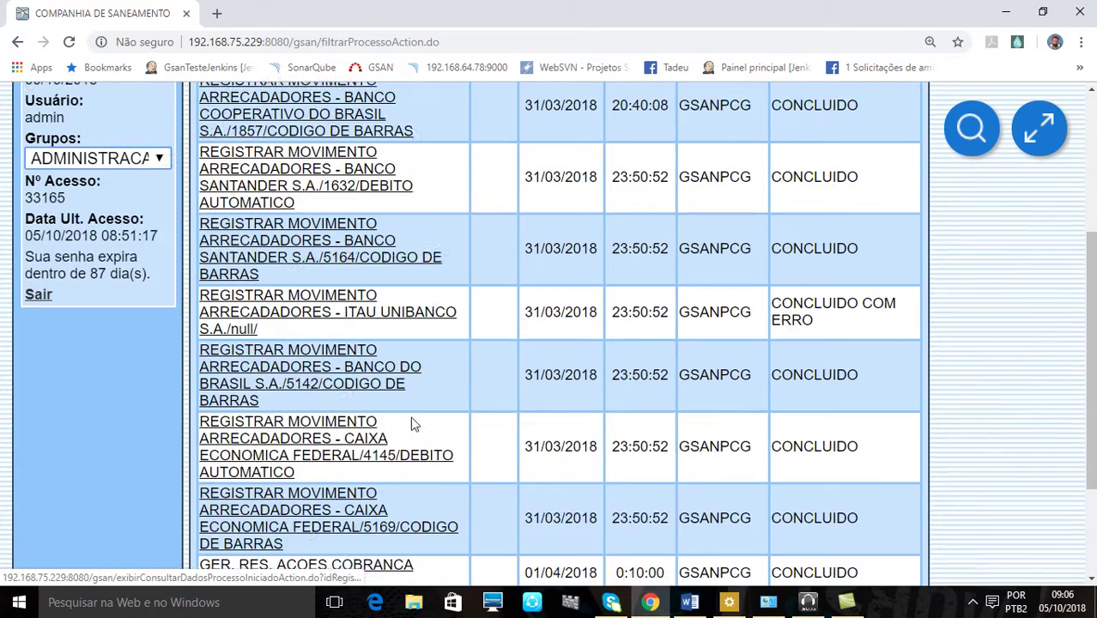
pyautogui.scroll(-5, 418, 401)
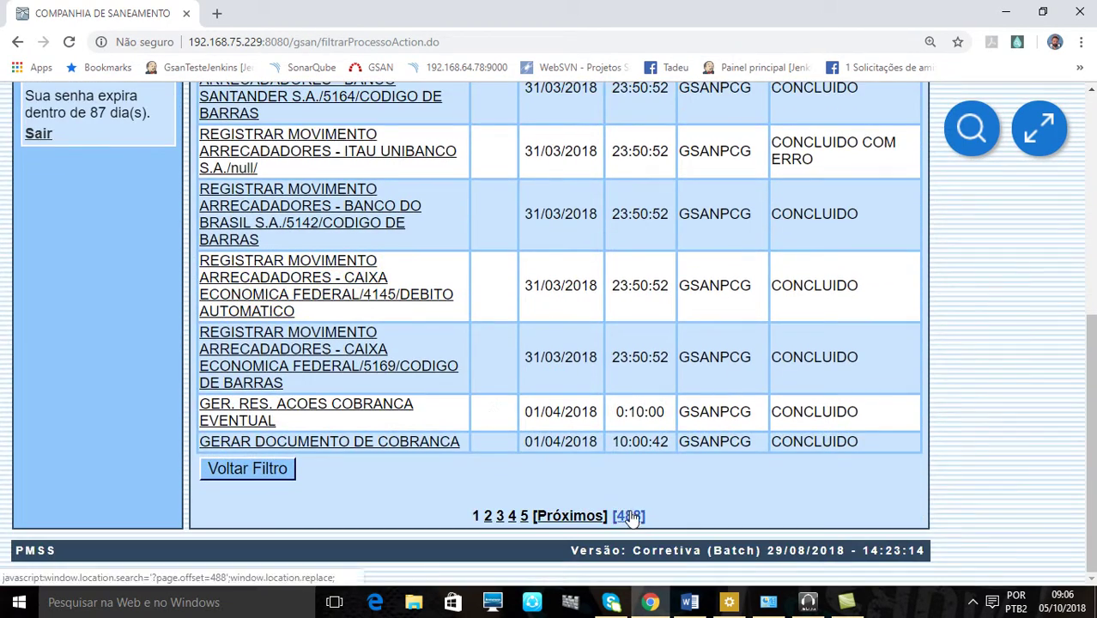
pyautogui.scroll(-1, 971, 432)
pyautogui.scroll(-1, 970, 432)
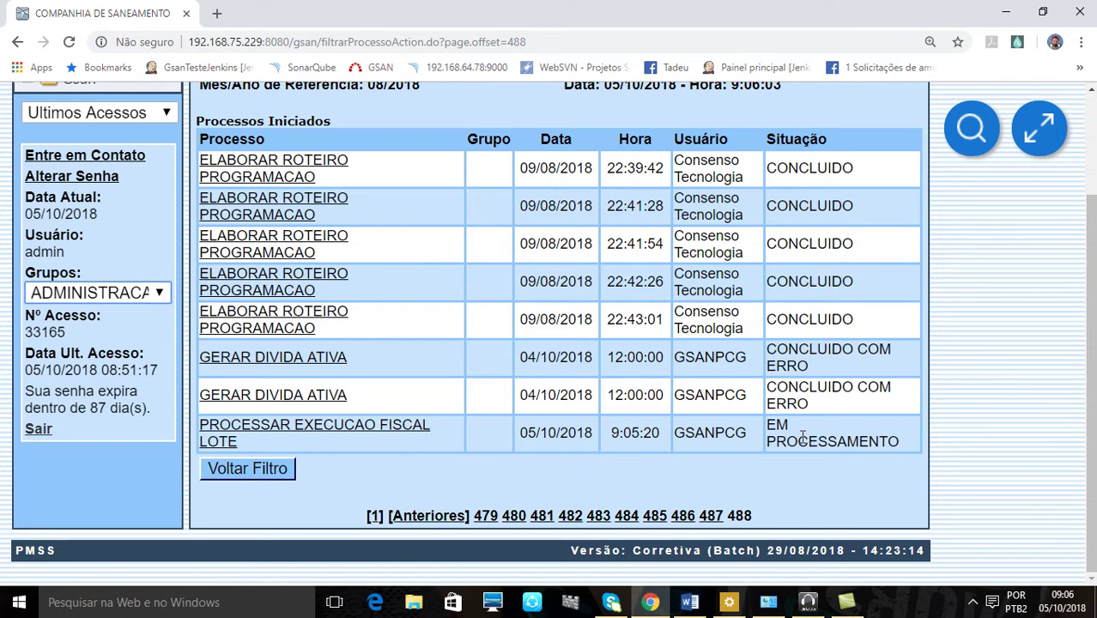
pyautogui.click(406, 427)
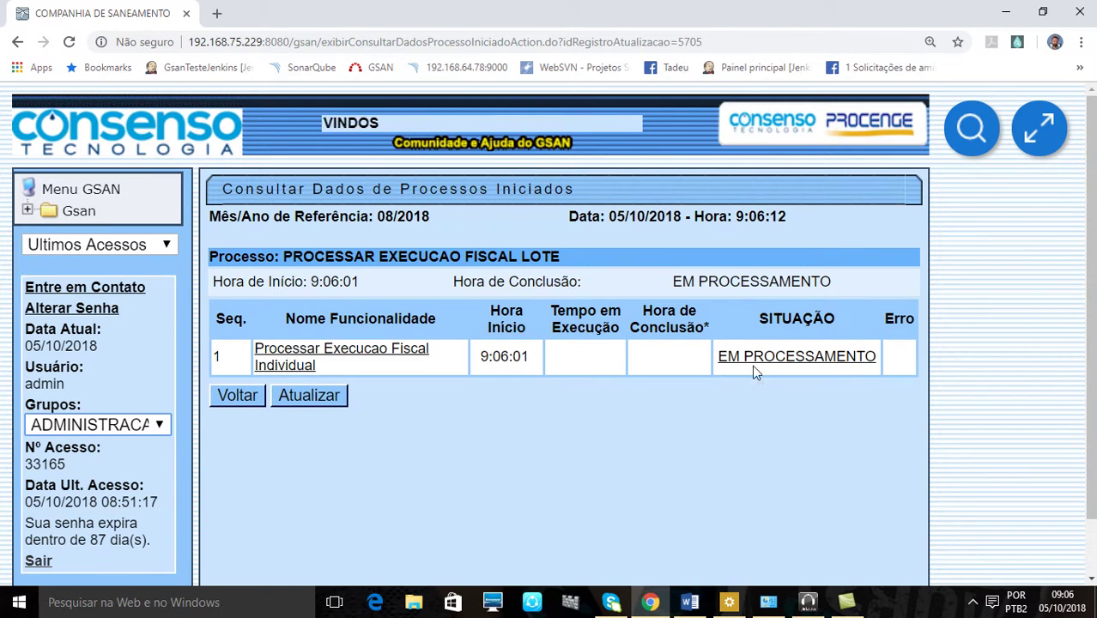
pyautogui.scroll(-1, 866, 426)
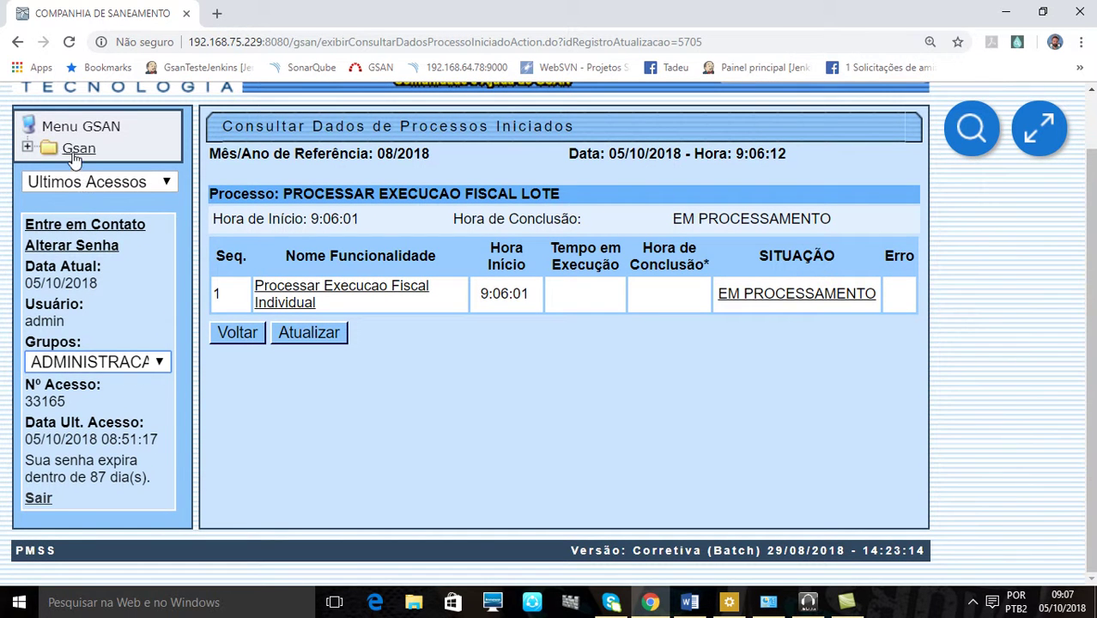
# Open the Filtrar Débitos para Execução Fiscal form via Gsan > Dívida Ativa > Processo Jurídico
pyautogui.click(75, 154)
pyautogui.click(123, 456)
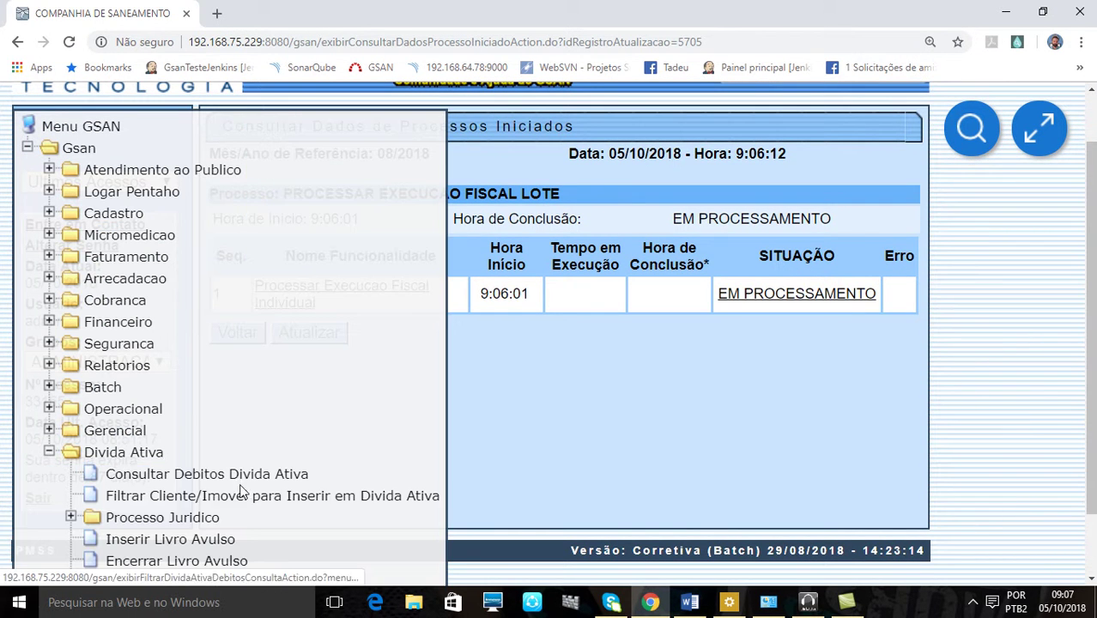
pyautogui.click(194, 518)
pyautogui.scroll(-3, 384, 519)
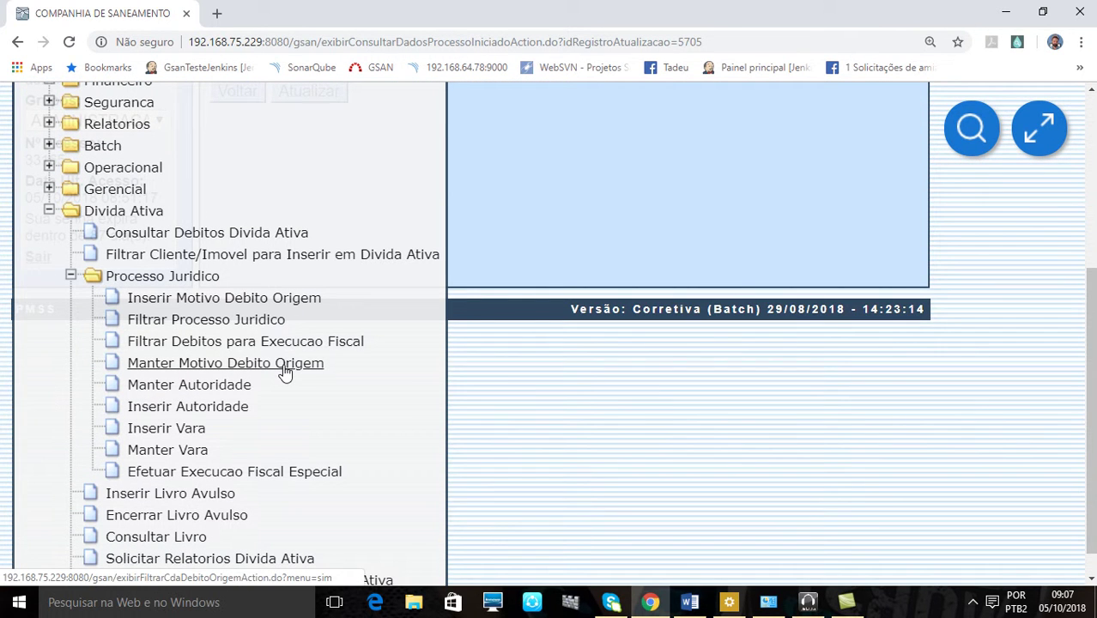
pyautogui.click(235, 346)
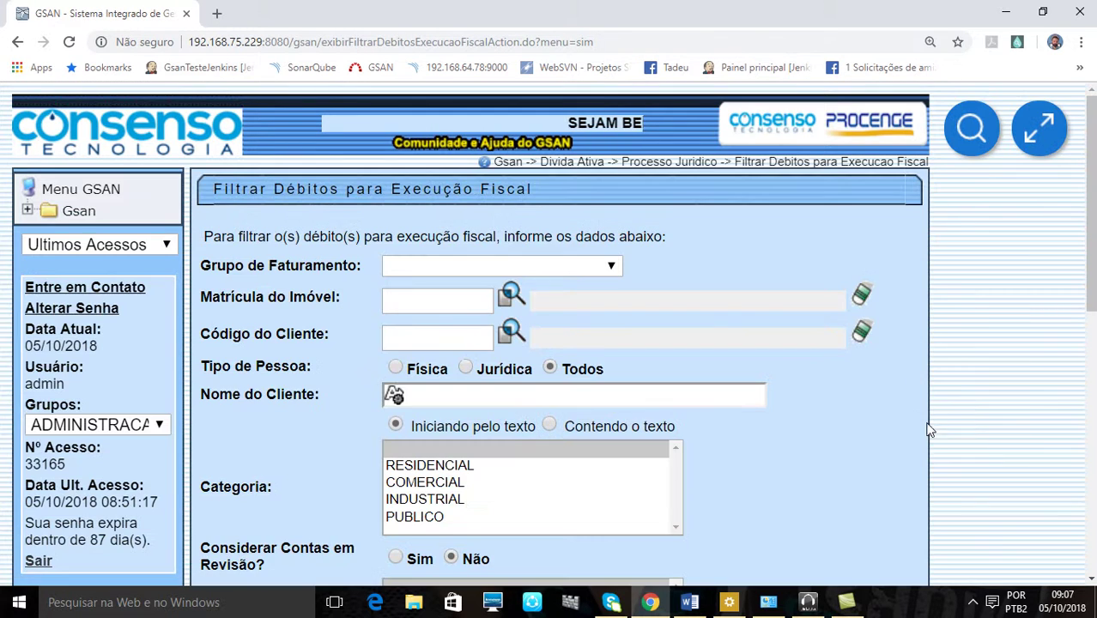
# Open the form's help documentation in the GSAN knowledge base in a new tab
pyautogui.scroll(-7, 930, 426)
pyautogui.scroll(7, 931, 429)
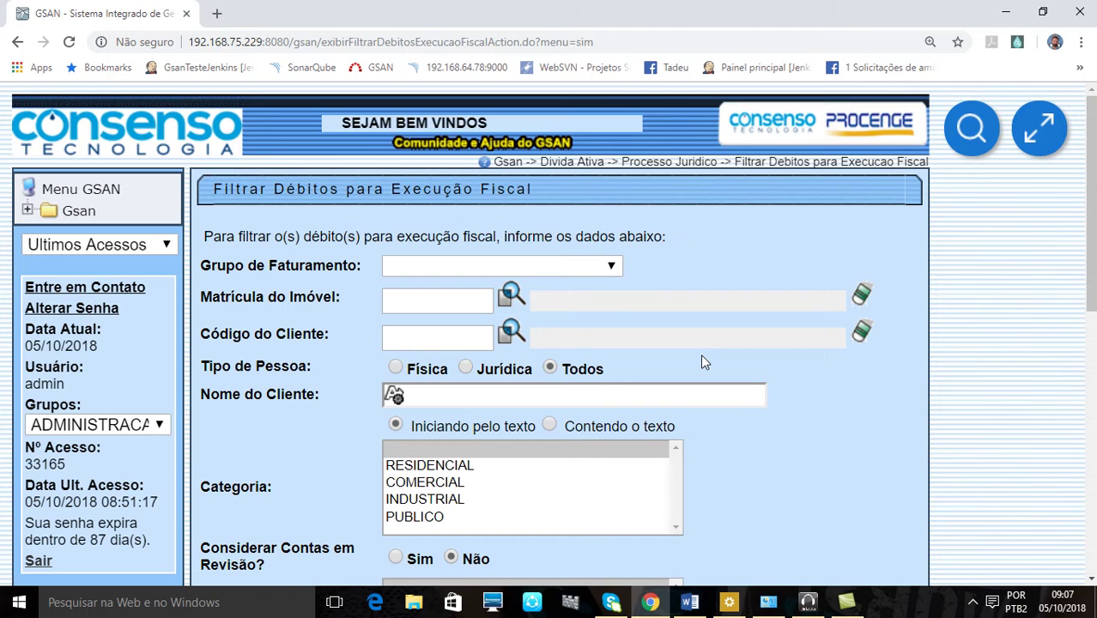
pyautogui.click(742, 169)
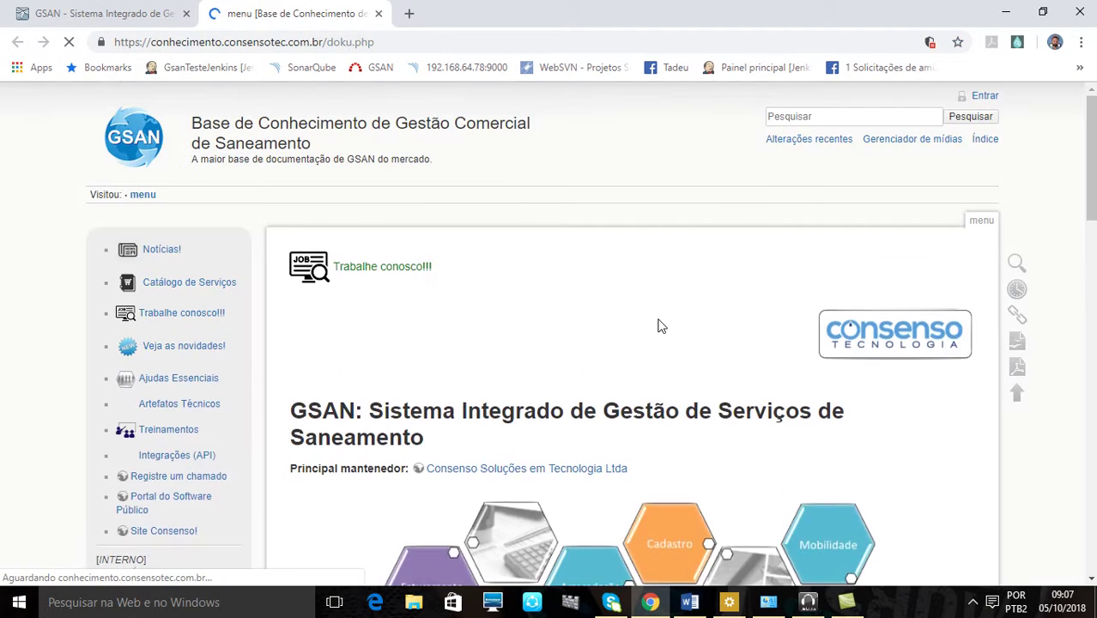
# Check the GSAN debt filter form and its module menu, then return to the knowledge base module map
pyautogui.scroll(-10, 657, 321)
pyautogui.scroll(15, 650, 318)
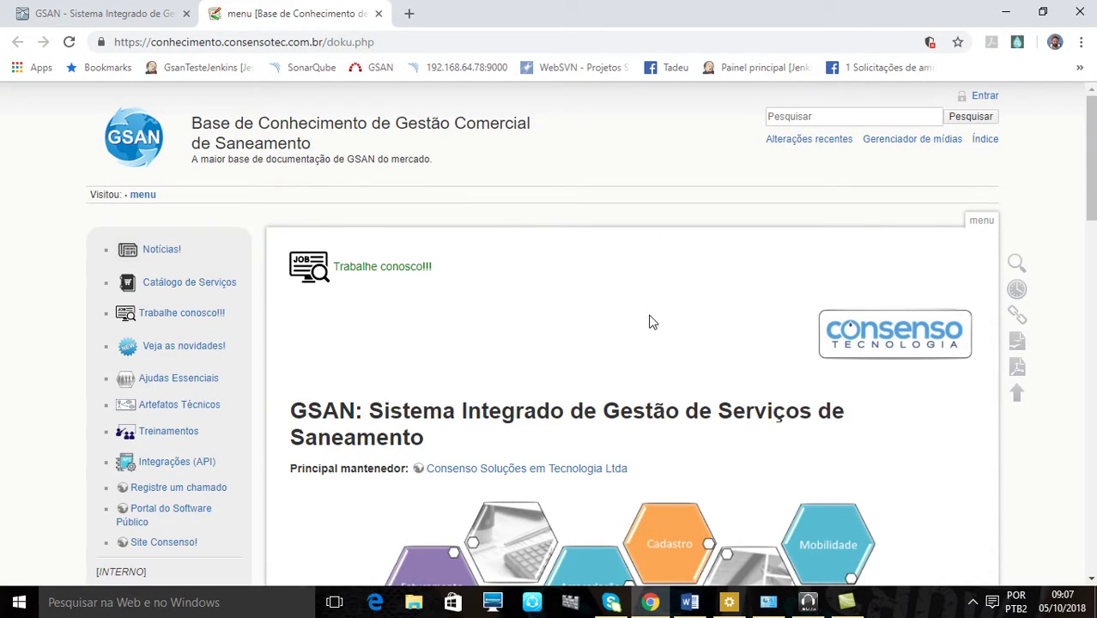
pyautogui.scroll(-4, 650, 321)
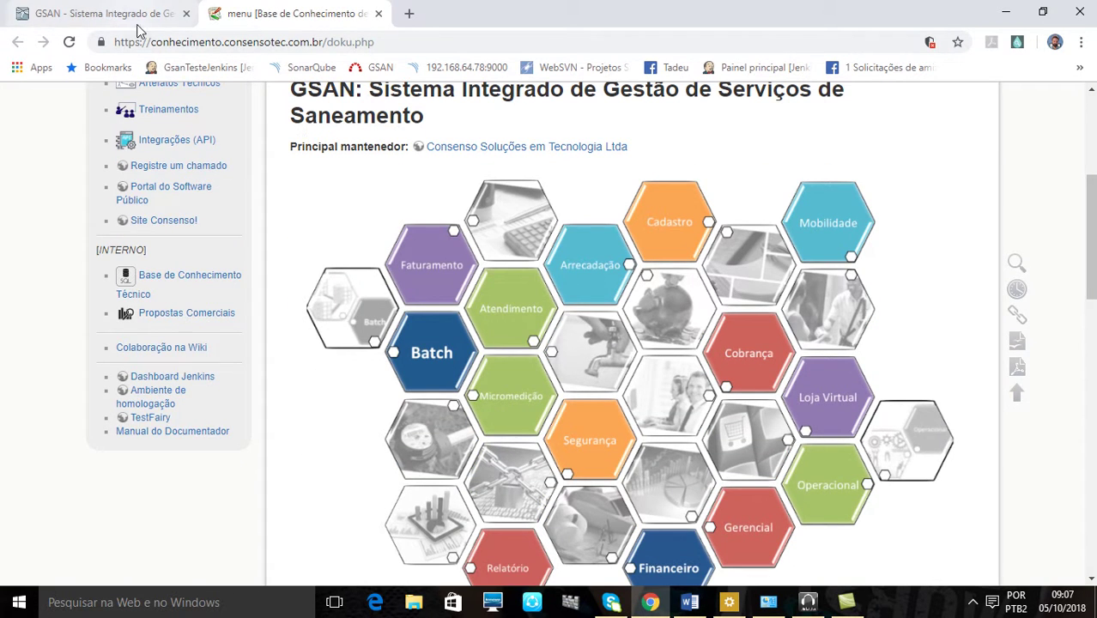
pyautogui.click(137, 19)
pyautogui.click(76, 211)
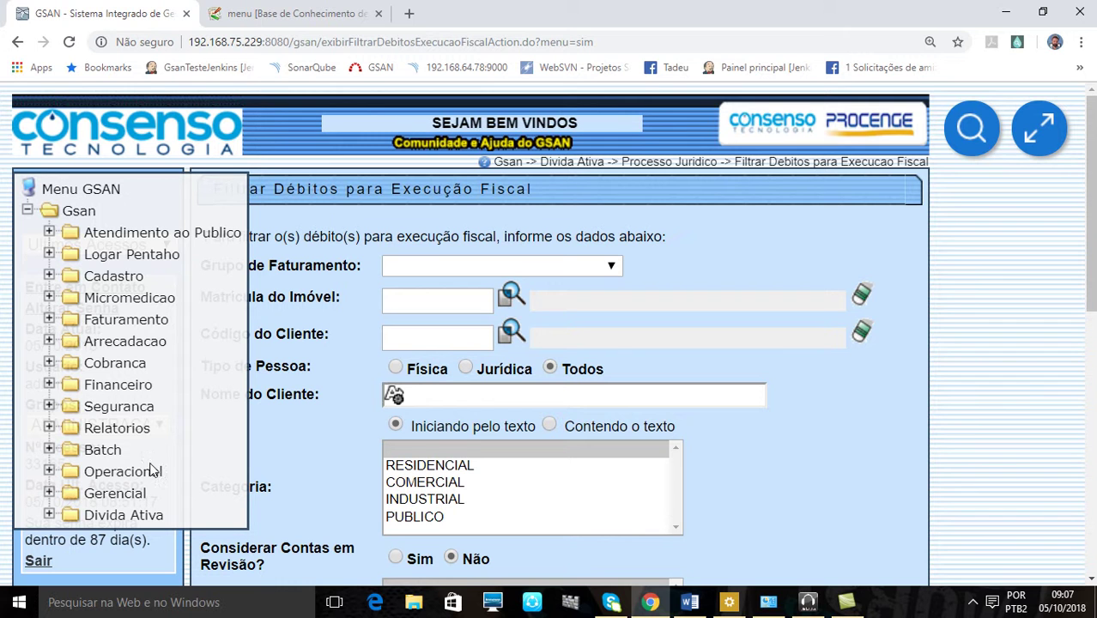
pyautogui.click(296, 13)
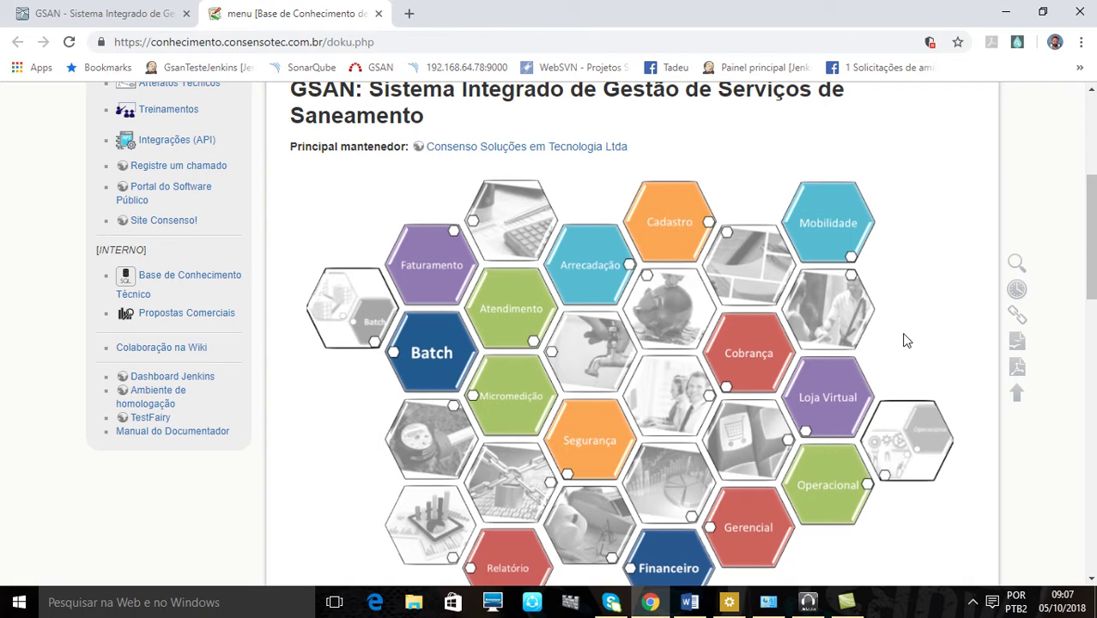
# Show the Cobrança module help page and scroll down to its Dívida Ativa entries
pyautogui.click(746, 375)
pyautogui.scroll(-3, 626, 392)
pyautogui.scroll(-15, 614, 393)
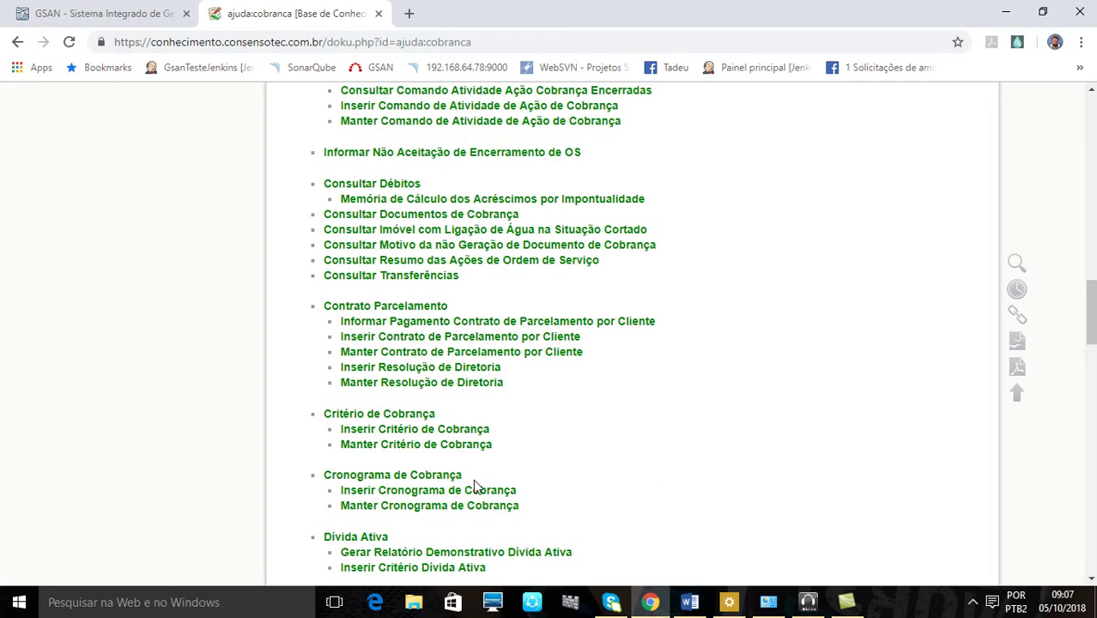
# Go through the Dívida Ativa help to the Processo Jurídico help page
pyautogui.click(377, 538)
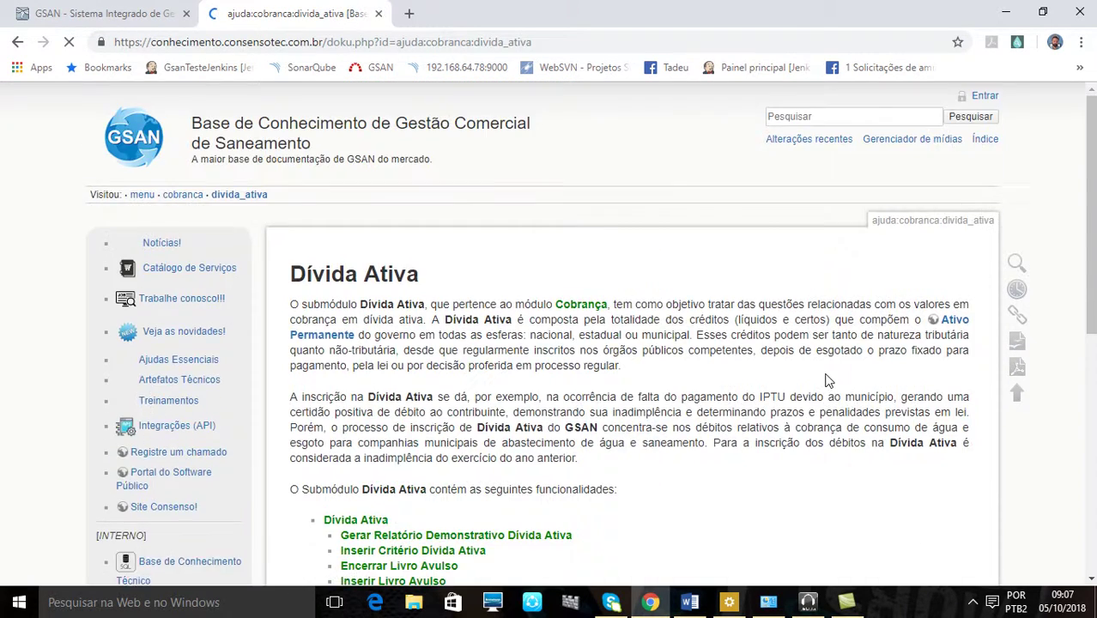
pyautogui.scroll(-4, 819, 391)
pyautogui.click(345, 362)
pyautogui.scroll(-2, 689, 408)
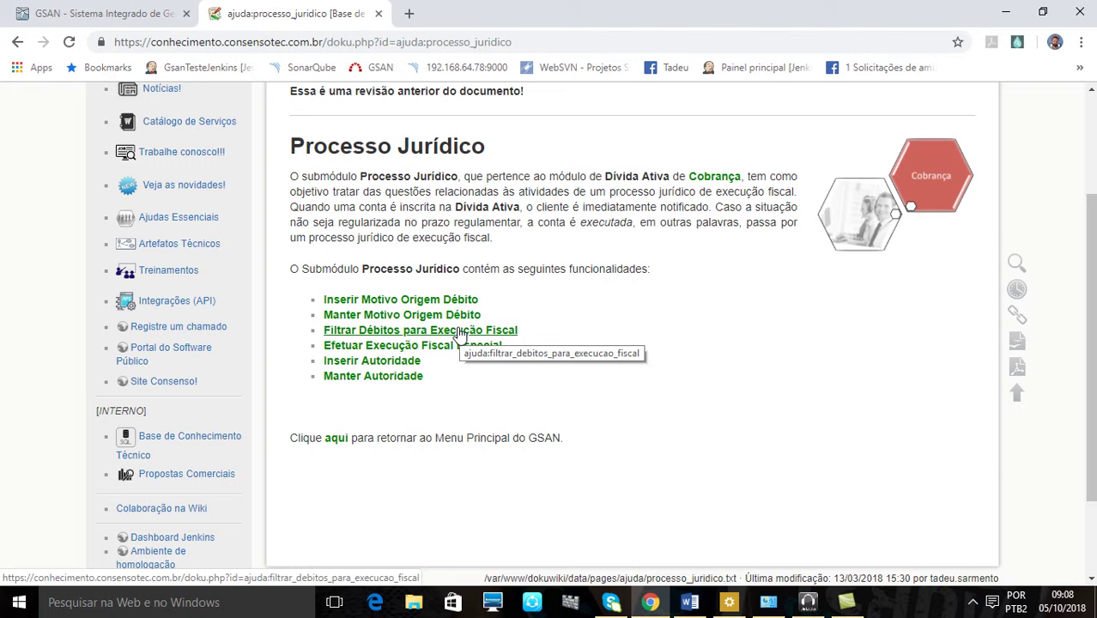
# Read the Filtrar Débitos para Execução Fiscal help page, then return to GSAN with the Gsan menu collapsed
pyautogui.click(461, 333)
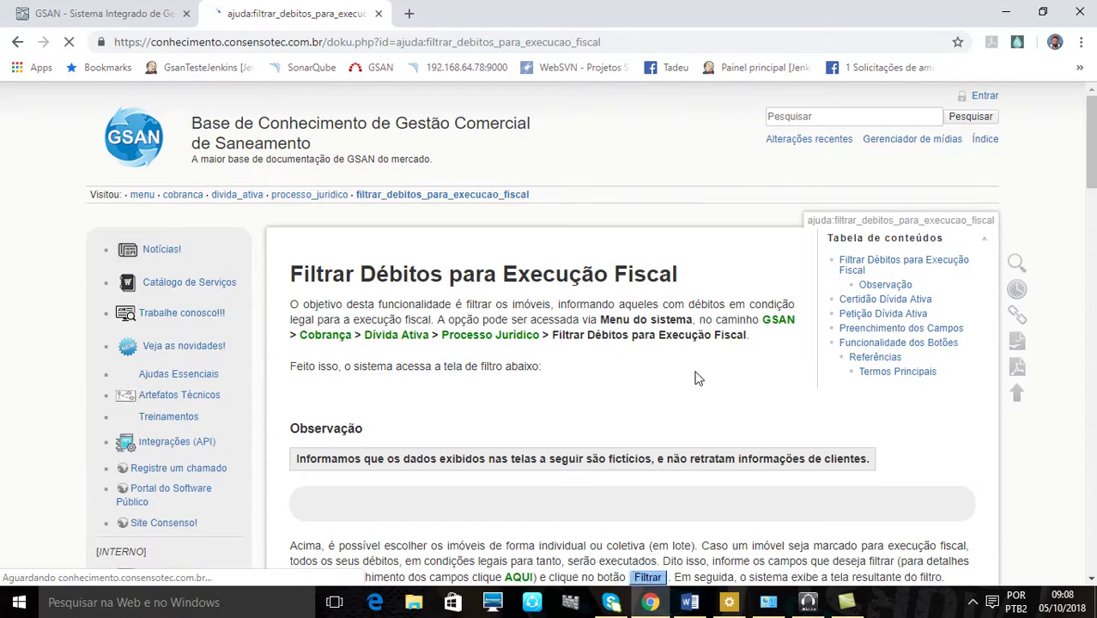
pyautogui.scroll(-2, 696, 376)
pyautogui.scroll(-10, 696, 377)
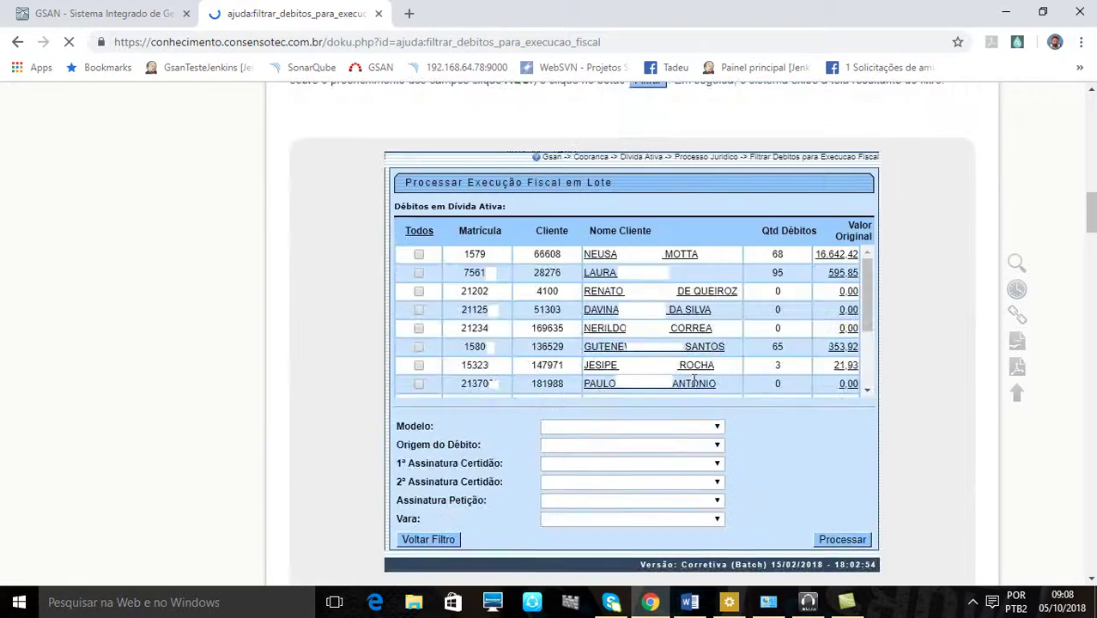
pyautogui.scroll(-20, 692, 385)
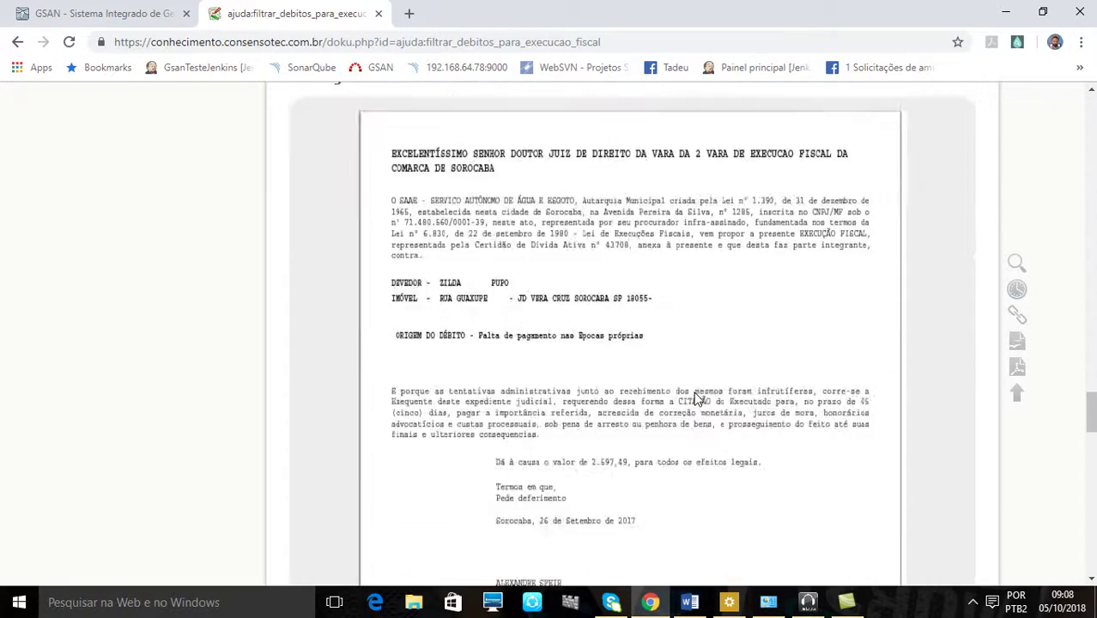
pyautogui.scroll(-10, 696, 401)
pyautogui.scroll(12, 695, 392)
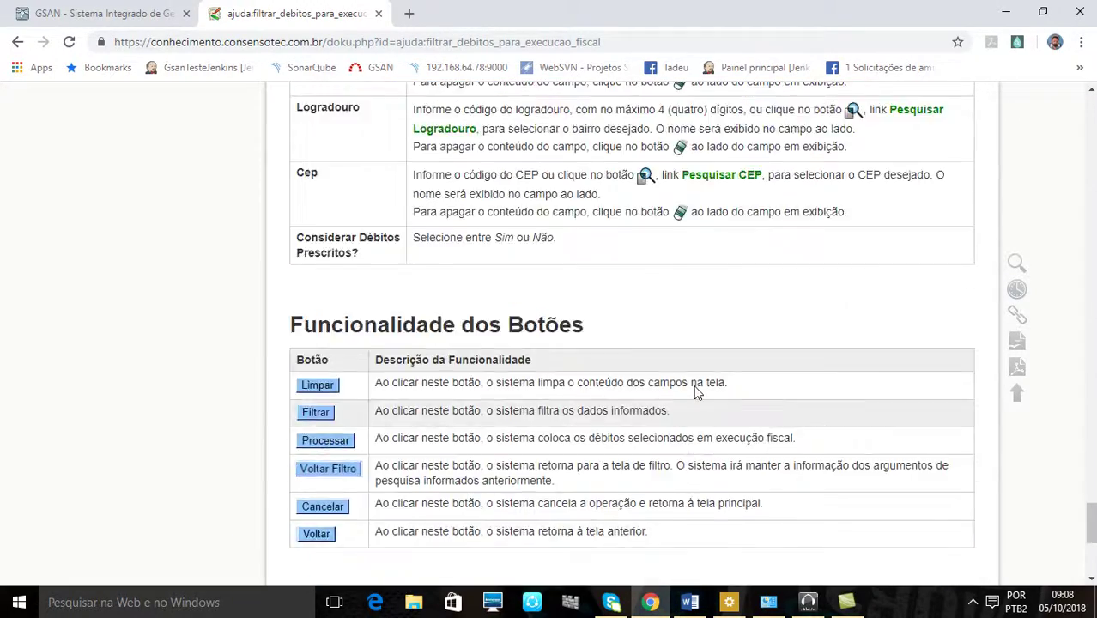
pyautogui.scroll(15, 697, 392)
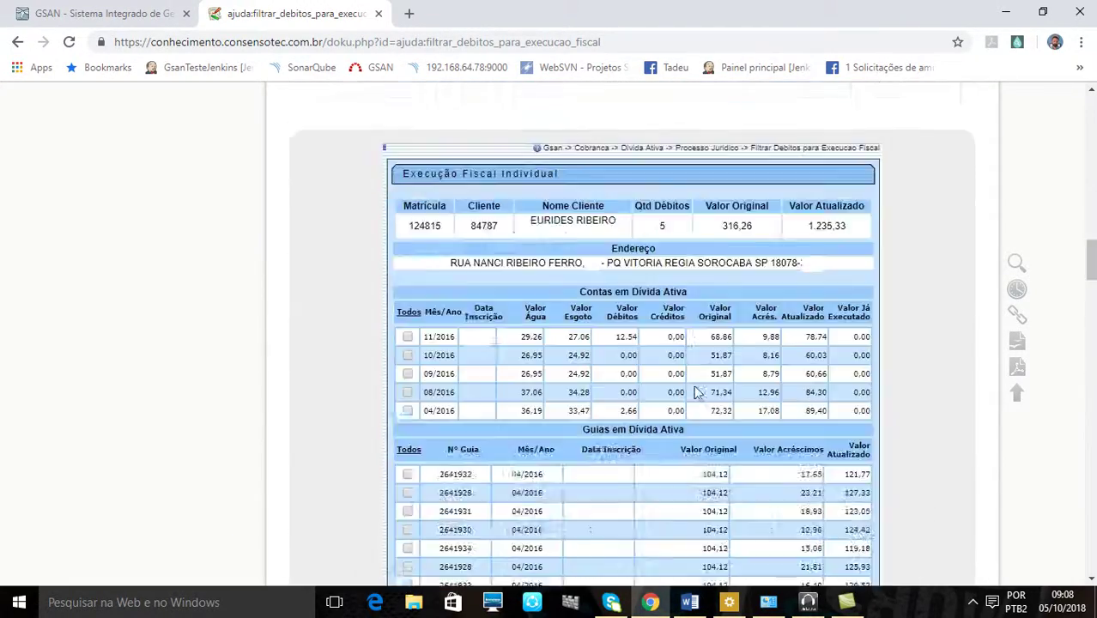
pyautogui.scroll(15, 696, 392)
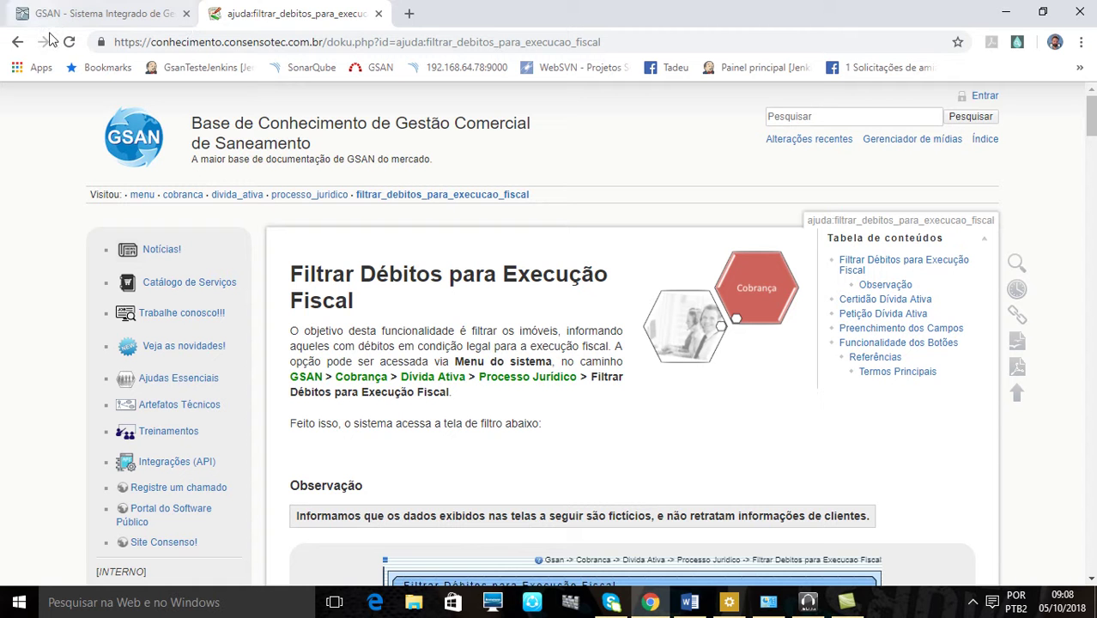
pyautogui.click(84, 21)
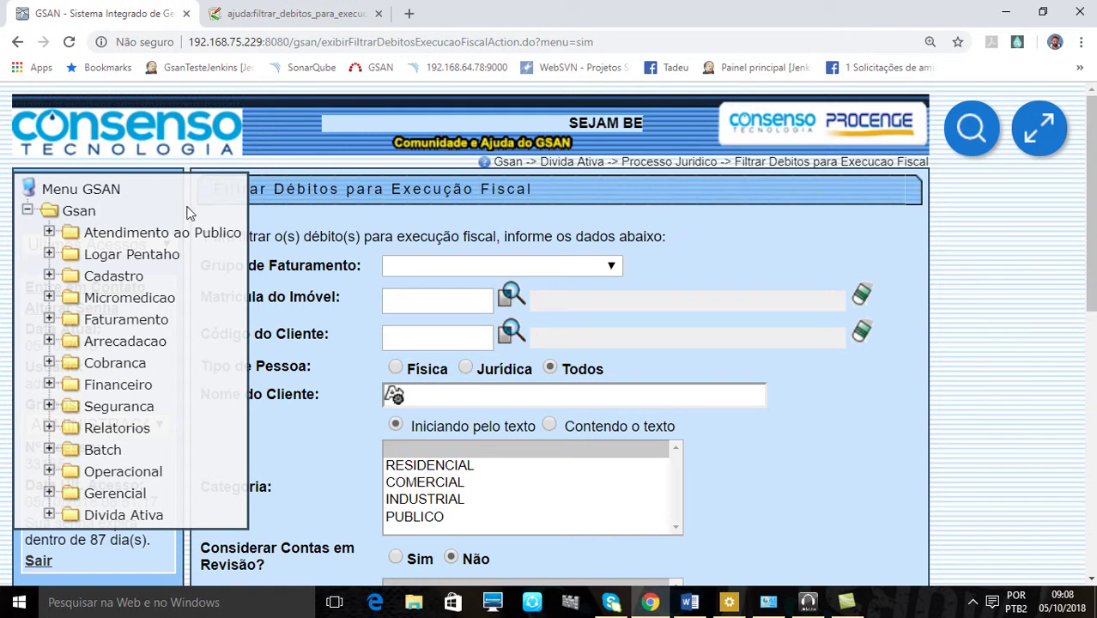
pyautogui.click(27, 210)
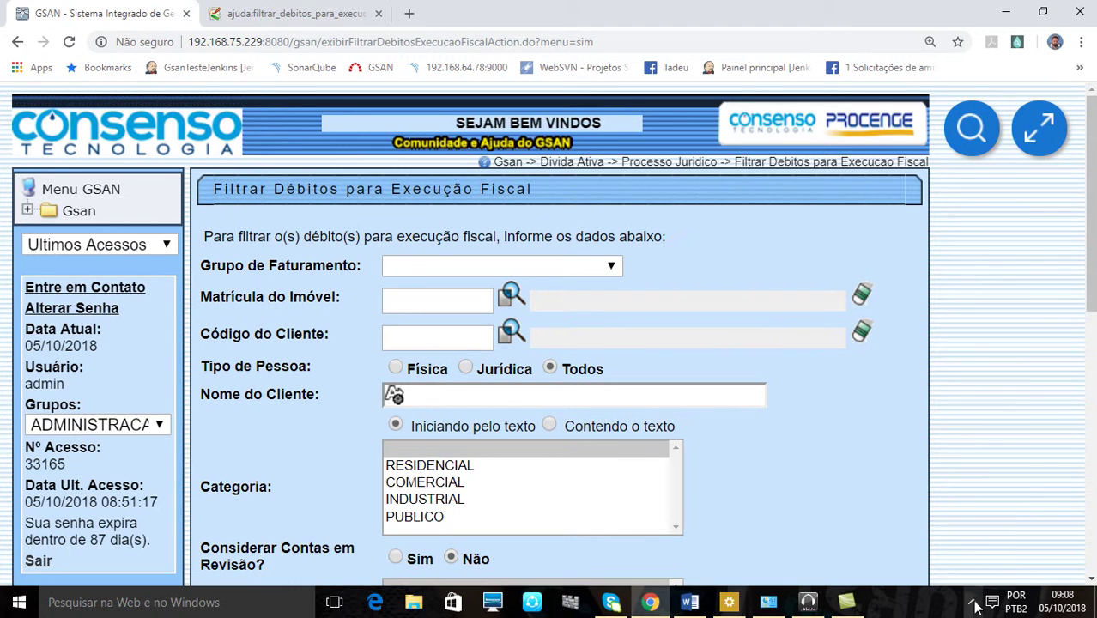